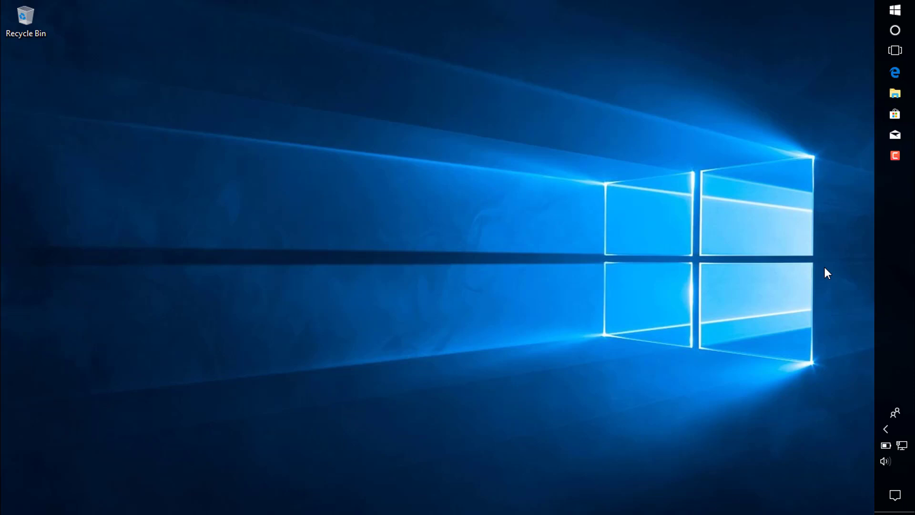
- Review the other local accounts on this PC in the Family & other people settings, then close Settings
key("super+i")
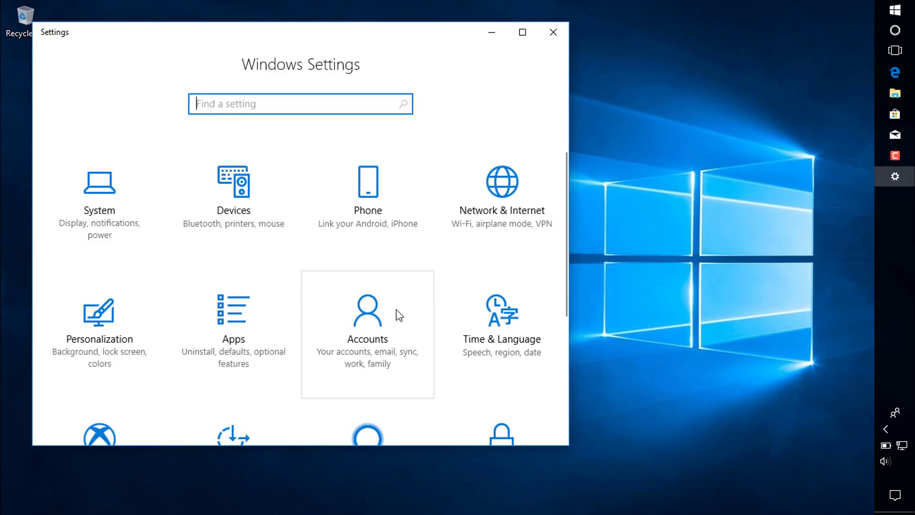
left_click(396, 310)
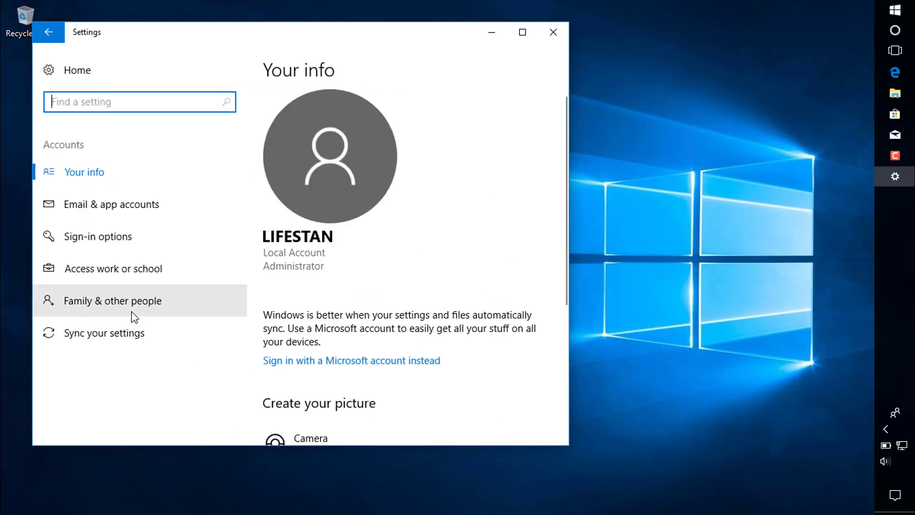
left_click(125, 300)
scroll(429, 330, "down", 2)
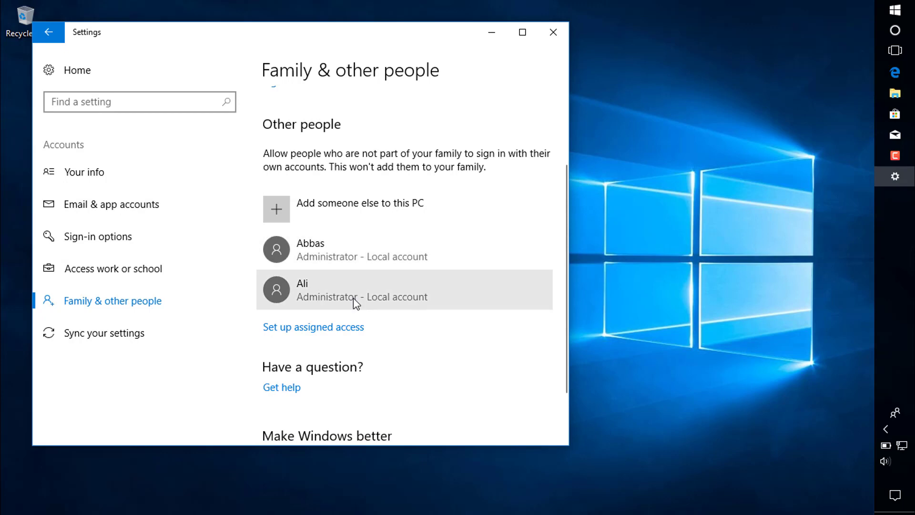
left_click(553, 32)
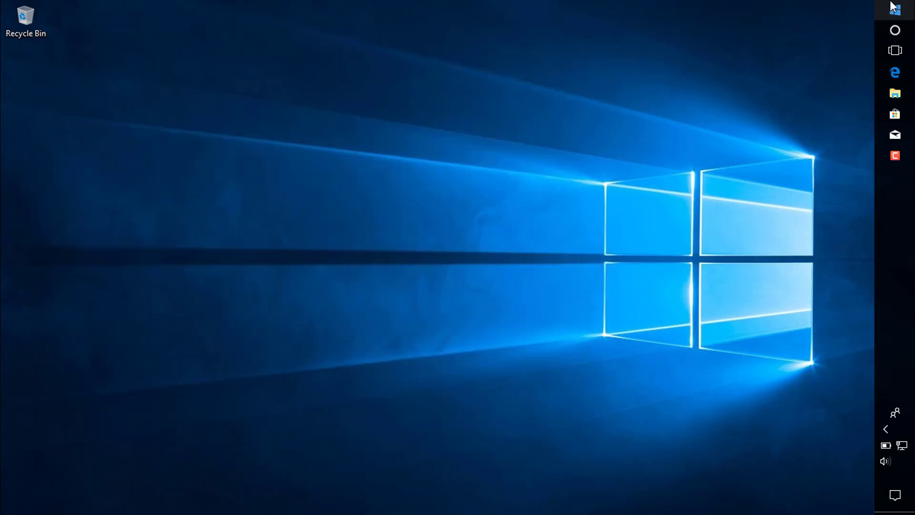
- View the account-switching options in the Start menu and dismiss them without changing accounts
left_click(892, 6)
left_click(246, 353)
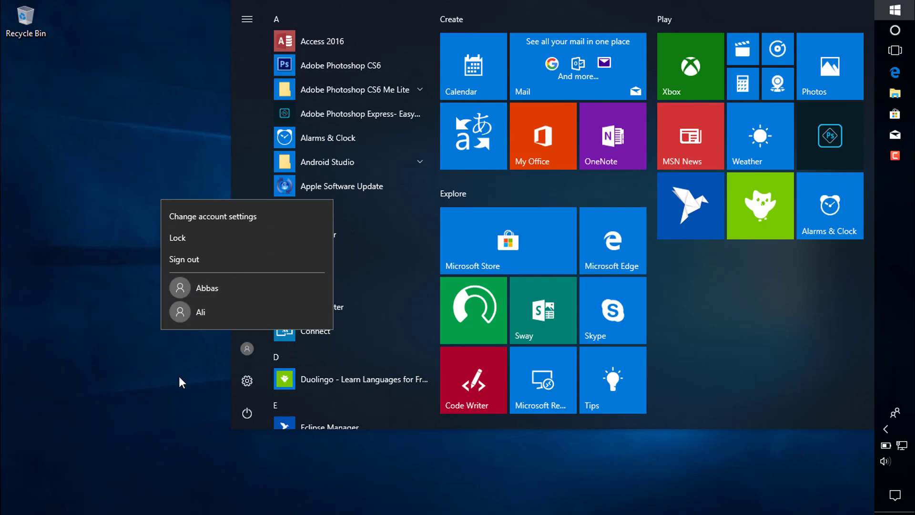
left_click(256, 158)
left_click(181, 172)
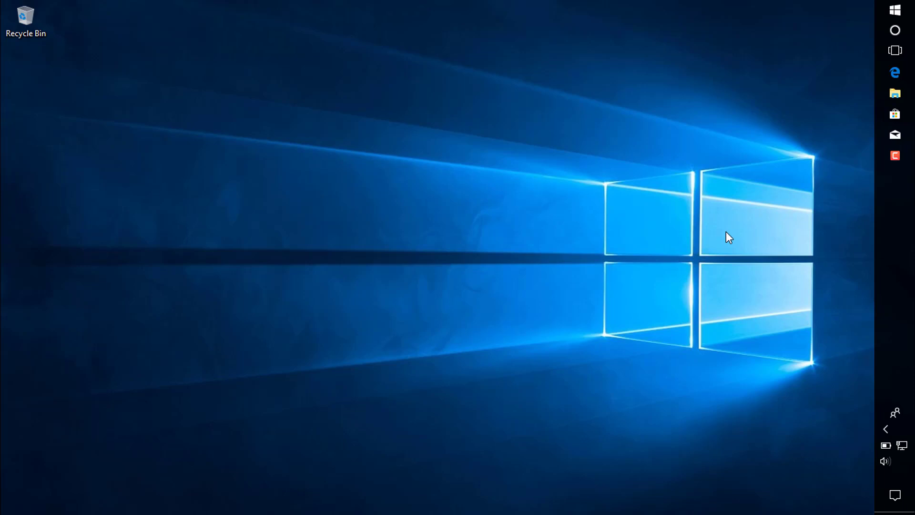
- Open Microsoft Edge maximized, close the extra go.microsoft.com page and search the web for "android studio download"
left_click(887, 75)
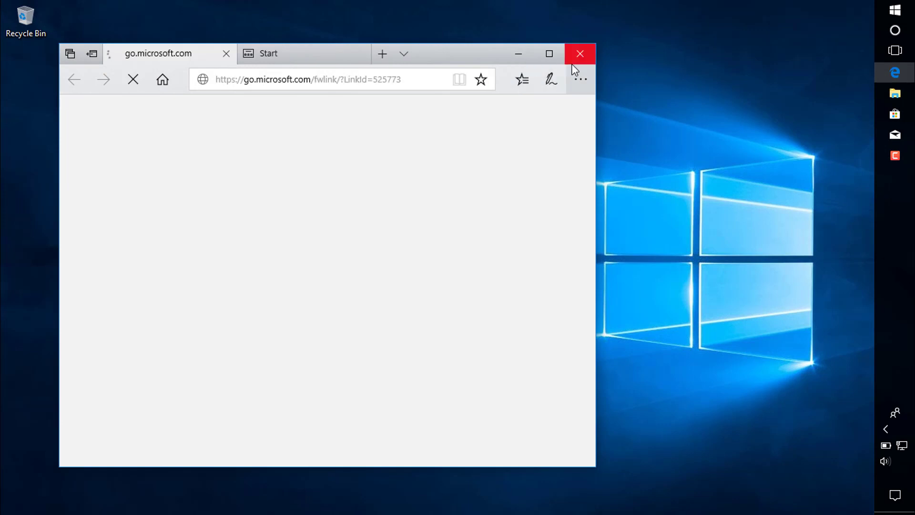
left_click(553, 54)
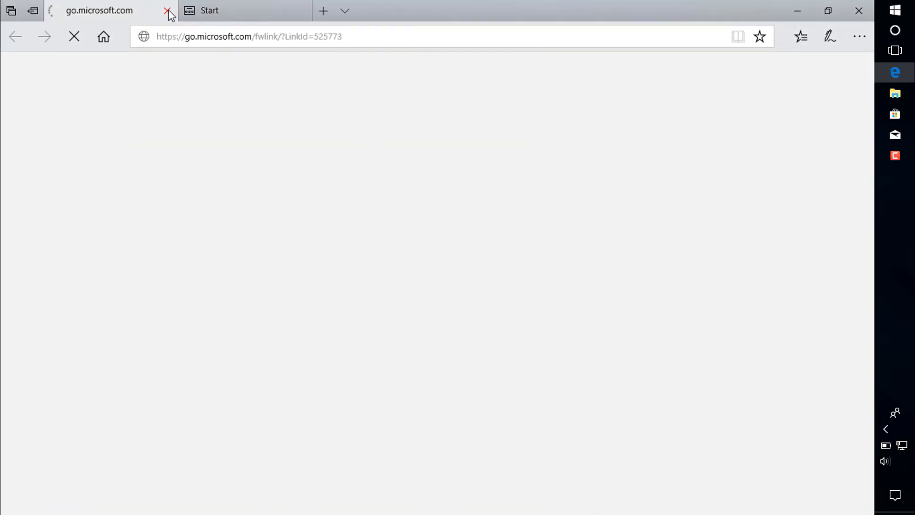
left_click(167, 11)
type("an")
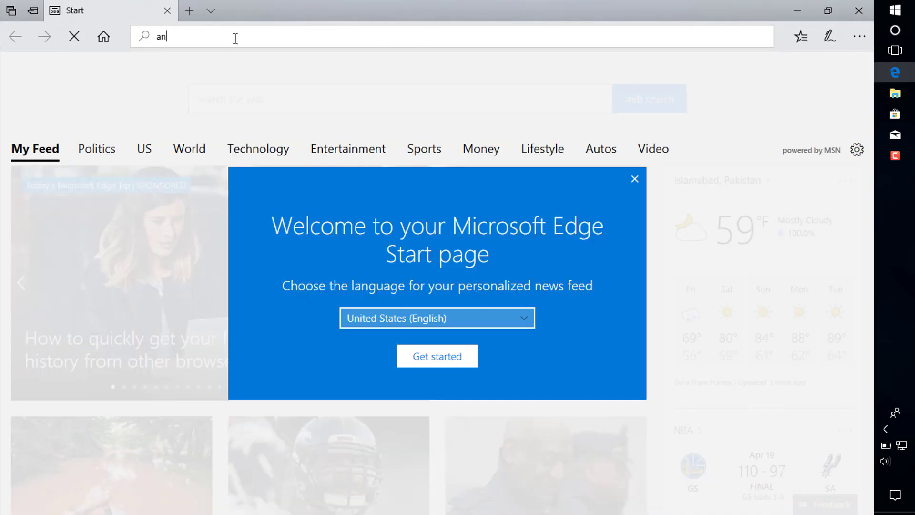
type("droid stu")
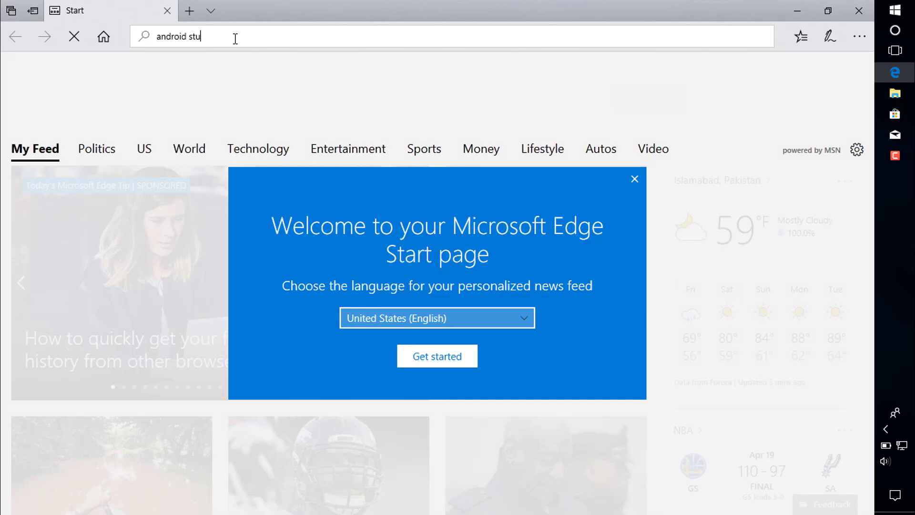
key("BackSpace")
type("udio down")
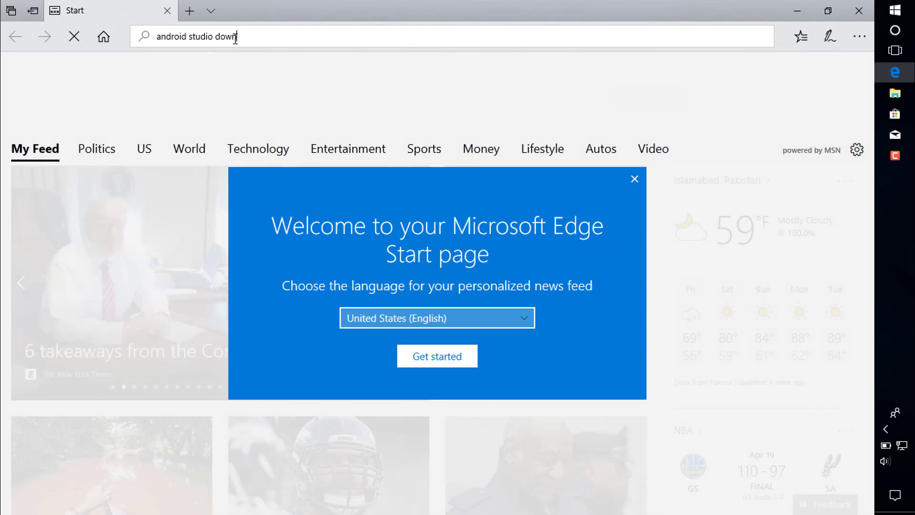
type("load")
key("Return")
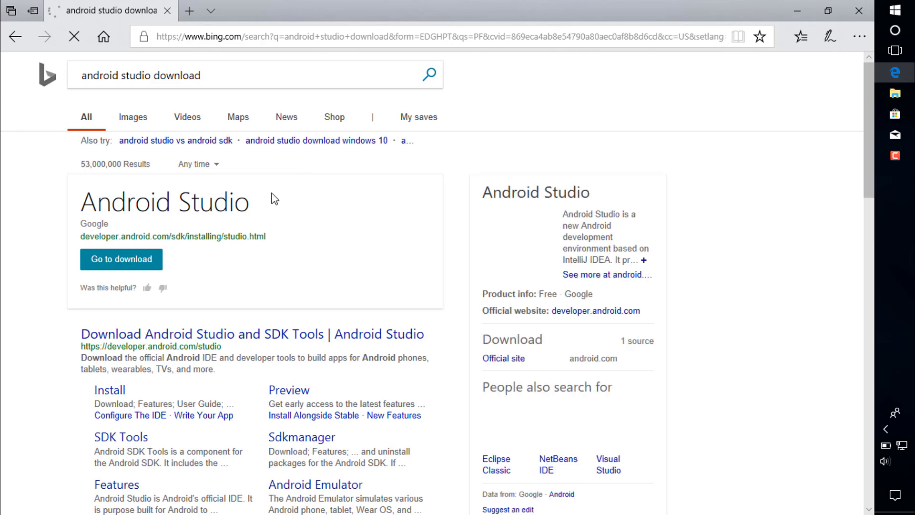
- Open the official Android Studio download page from the results and turn on quiet hours for system notifications
left_click(185, 333)
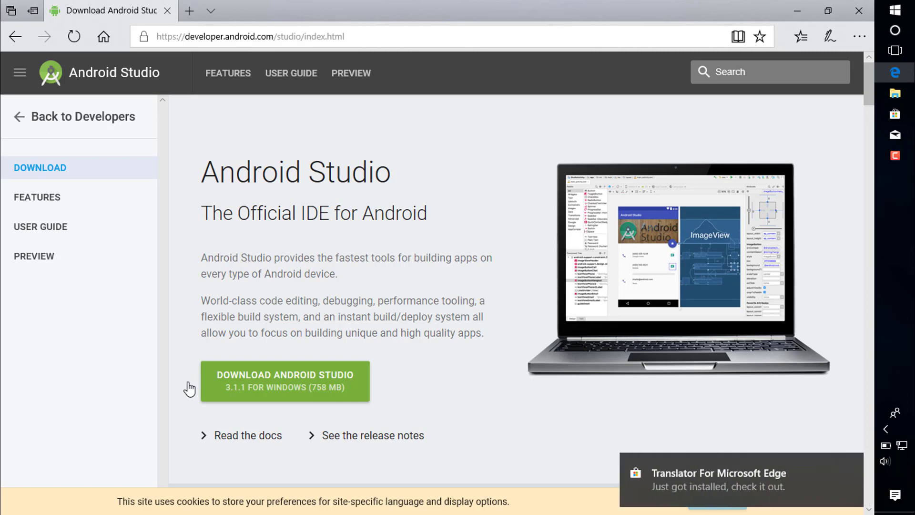
right_click(896, 495)
left_click(830, 431)
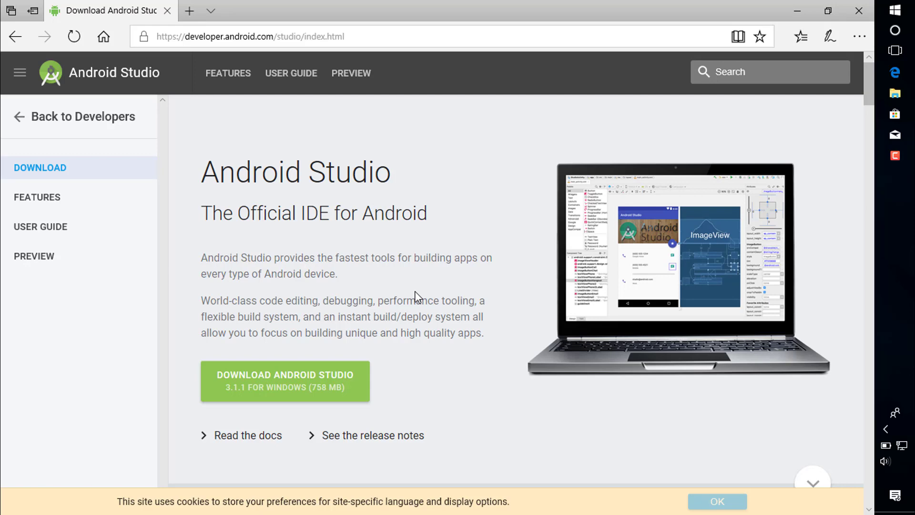
left_click(192, 38)
left_click(193, 39)
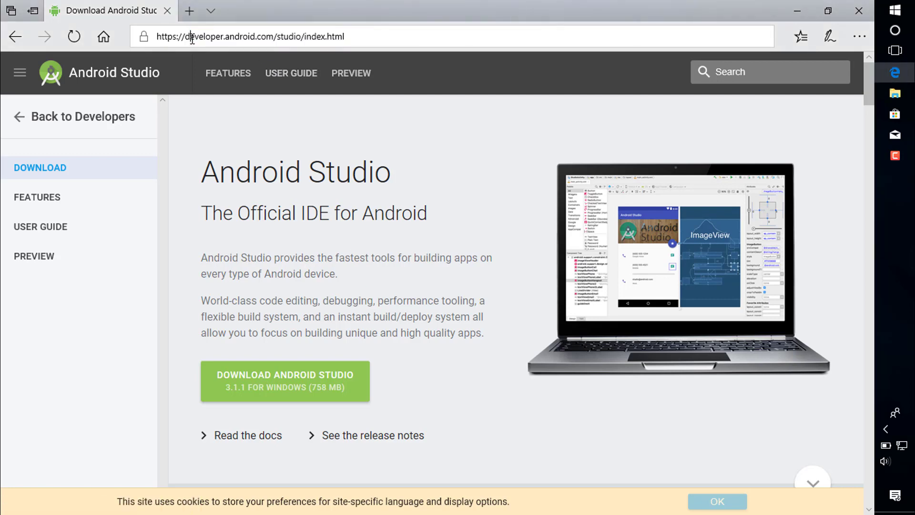
left_click(284, 330)
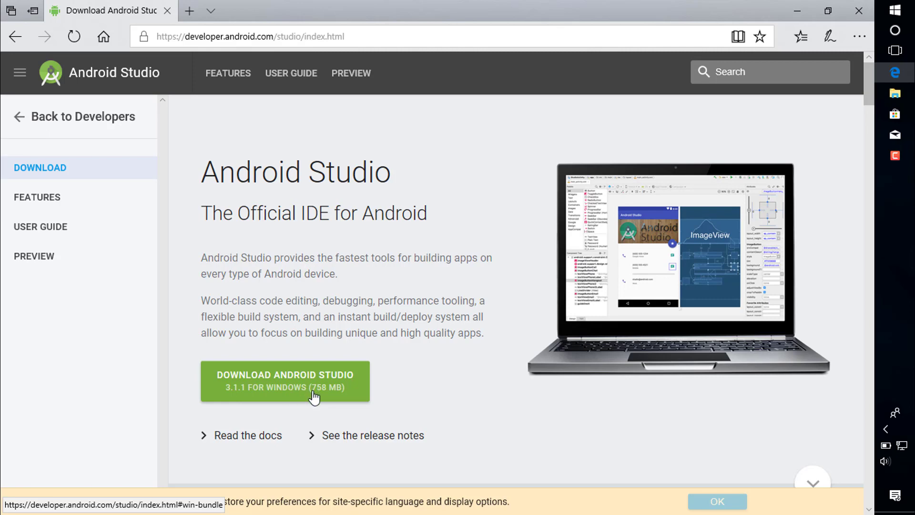
- Accept the terms and request the Android Studio for Windows download, cancel the offered file and close the browser
left_click(313, 394)
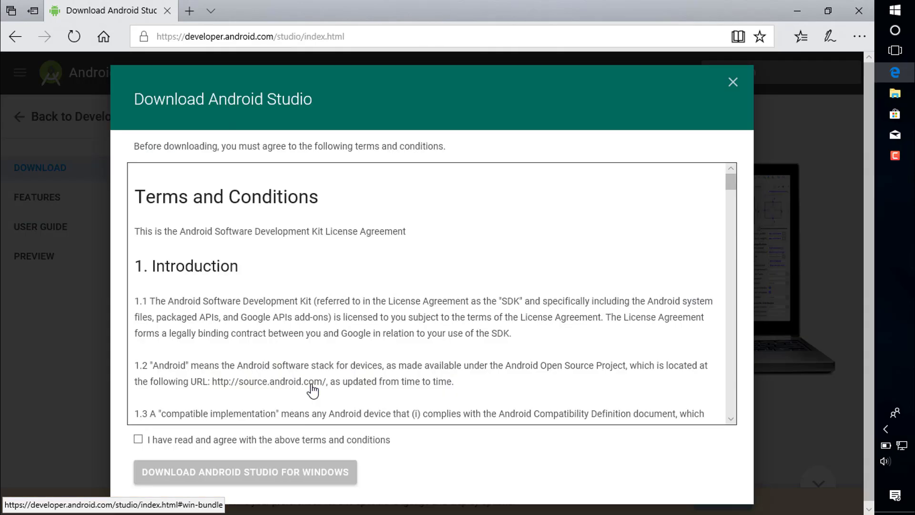
left_click(175, 442)
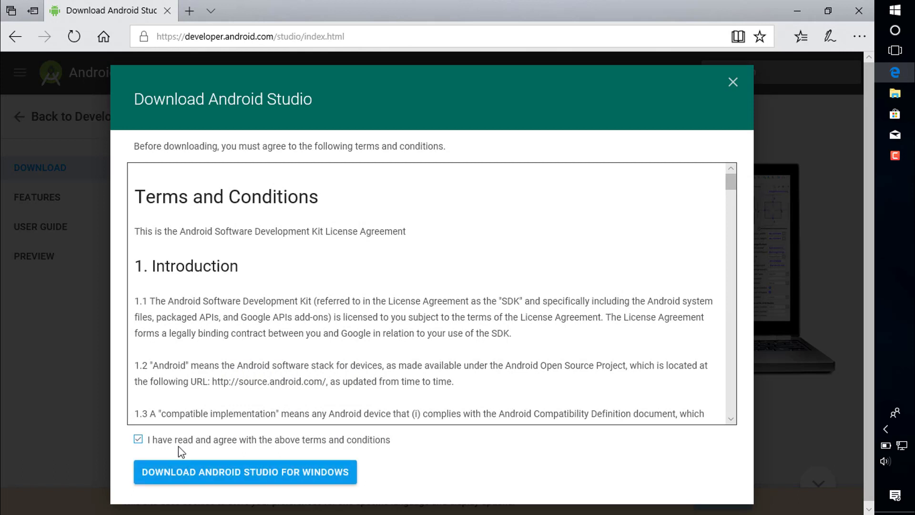
left_click(189, 473)
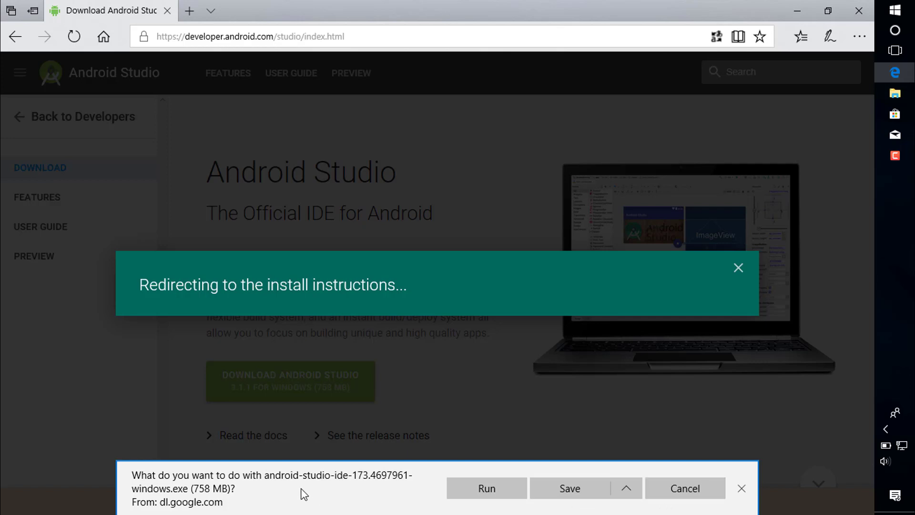
left_click(654, 485)
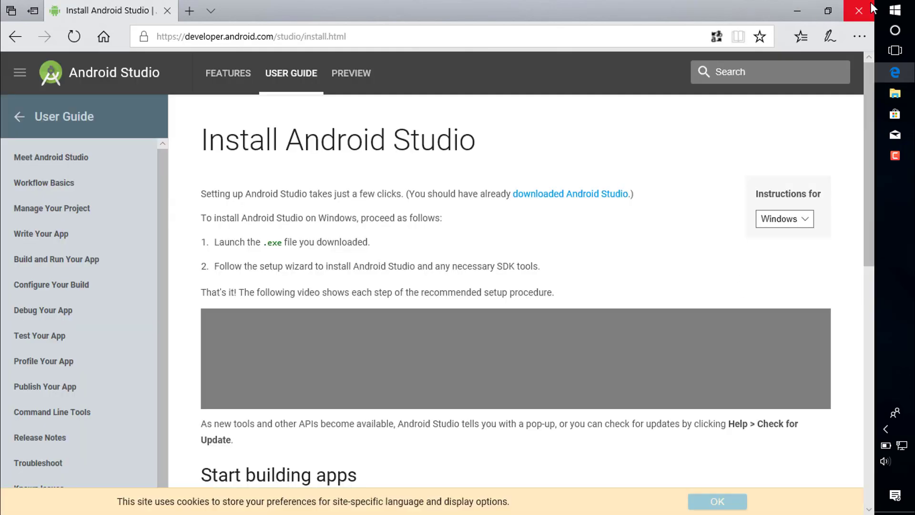
left_click(871, 5)
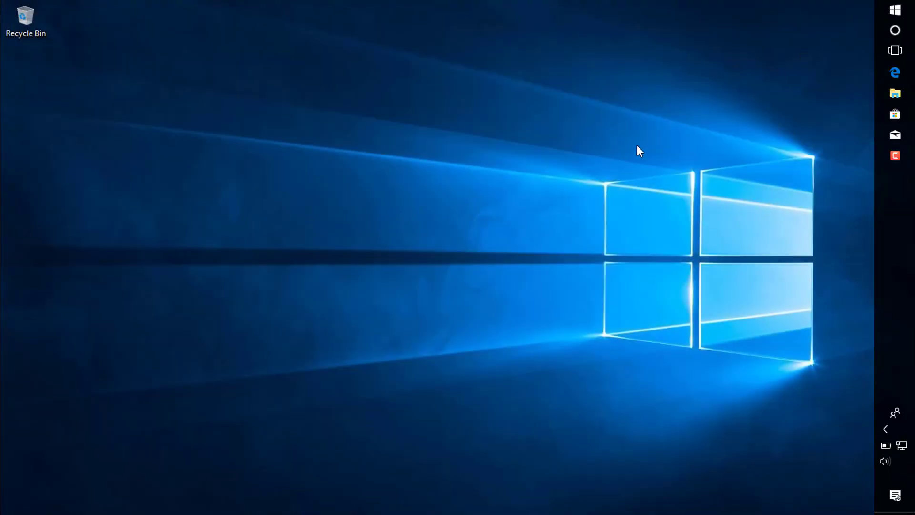
- Refresh the desktop, search for cmd and run Command Prompt as administrator
right_click(531, 208)
left_click(569, 247)
left_click(892, 11)
type("cmd")
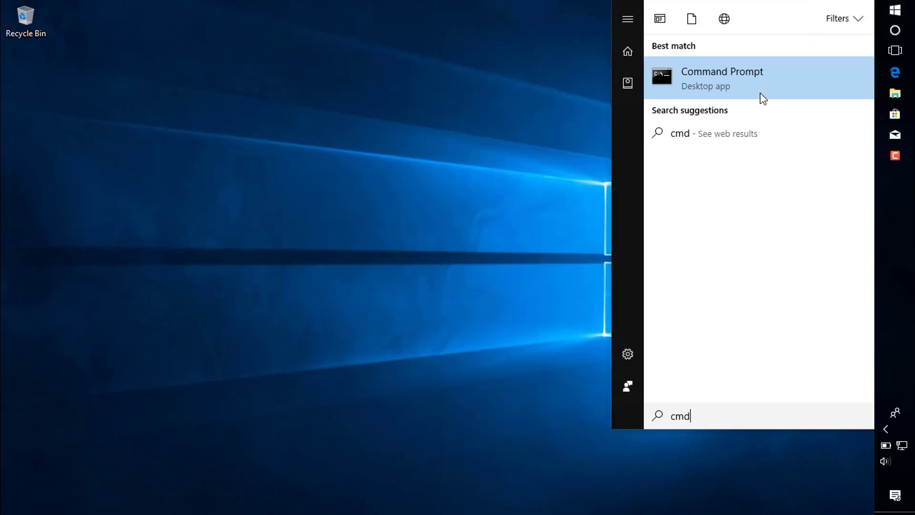
right_click(714, 68)
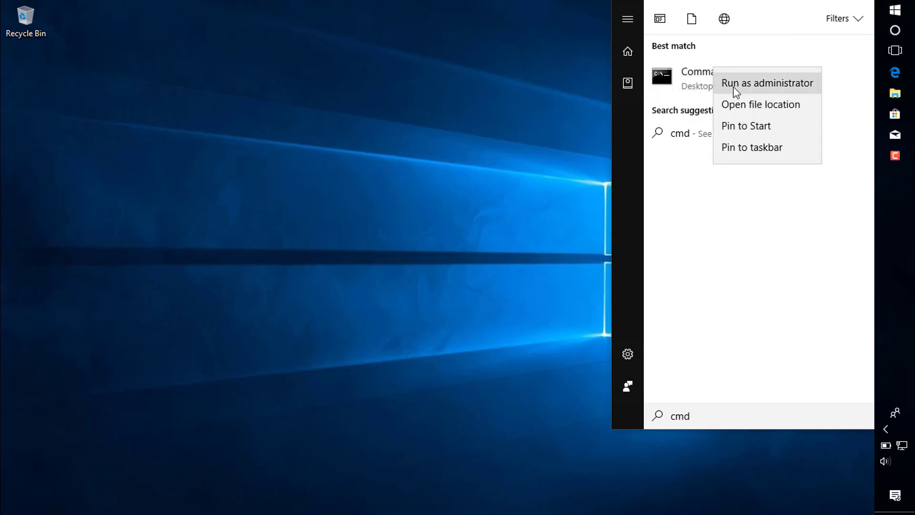
key("Return")
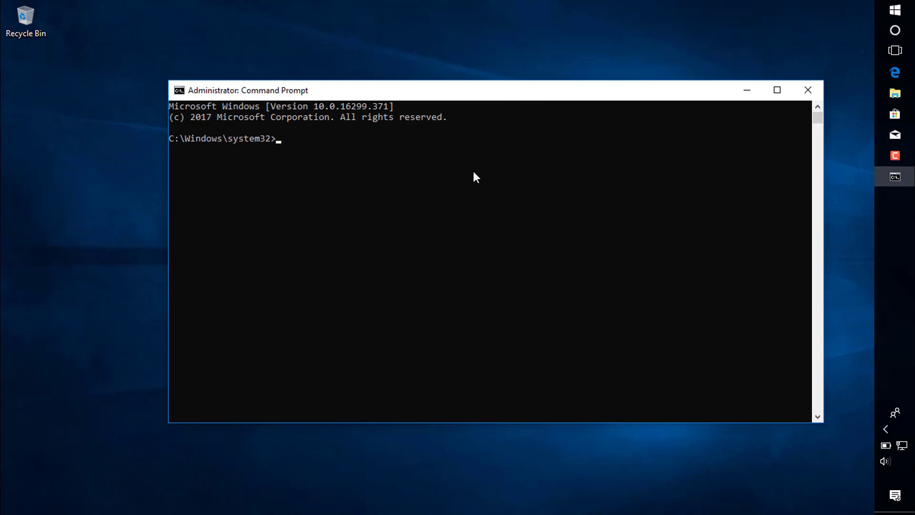
- Change the Command Prompt's working directory to the root of drive C with cd/
left_click(473, 170)
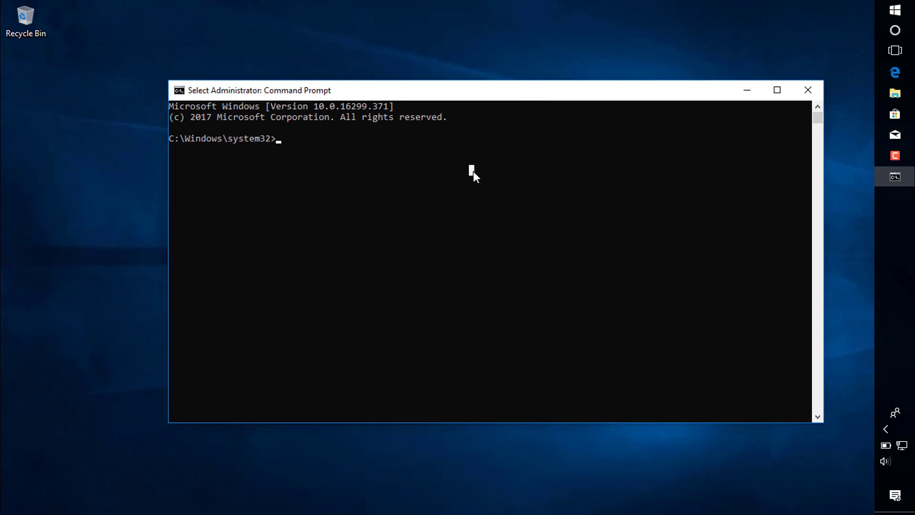
type("cd")
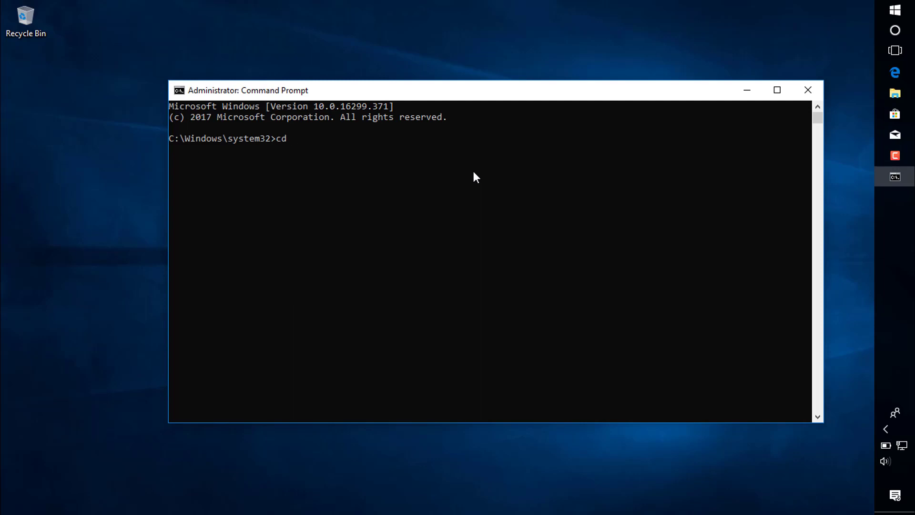
type("/")
key("Return")
- Change directory to the Downloads\Programs folder of the first user profile under C:\Users
type("cd us")
key("Tab")
type("\\")
key("Tab")
type("\\do")
key("Tab")
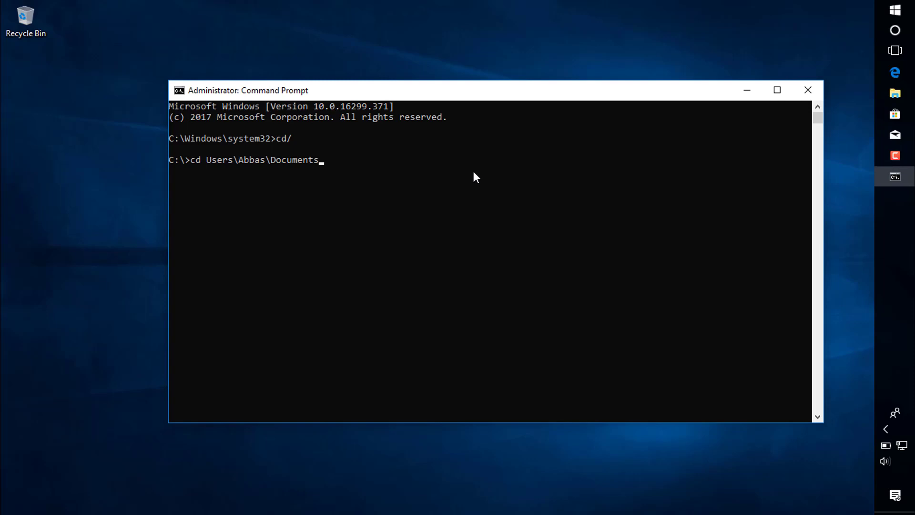
key("Tab")
type("\\c")
key("BackSpace")
type("pr")
key("Tab")
key("Return")
- List the folder's contents with dir and copy the file name android-studio-ide-173.4697961-windows.exe from the listing
type("dir")
key("Return")
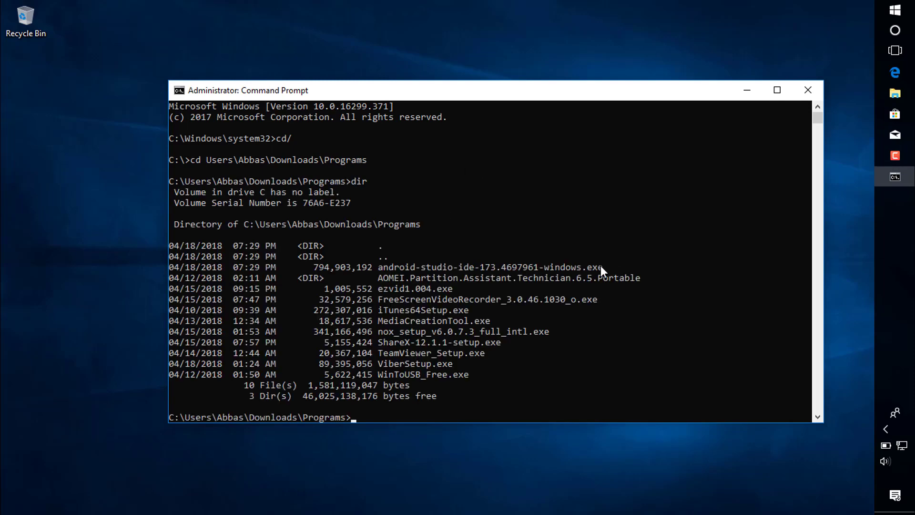
left_click_drag(602, 265, 381, 266)
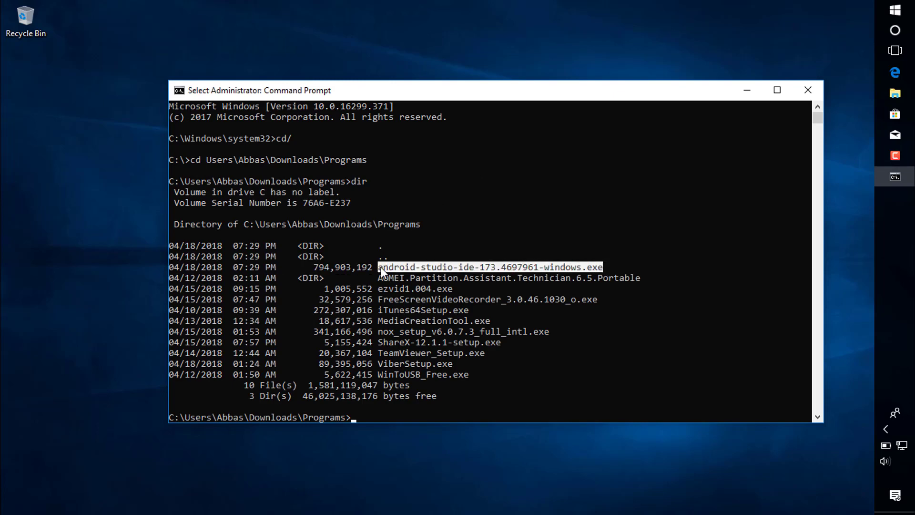
scroll(400, 341, "down", 1)
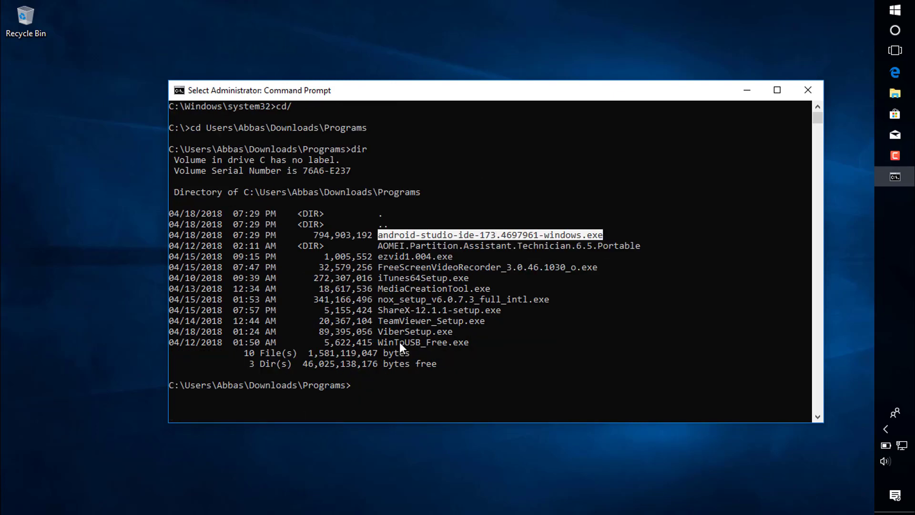
key("ctrl+c")
- Copy android-studio-ide-173.4697961-windows.exe to the signed-in account's Desktop folder under c:\Users with the copy command
type("copy")
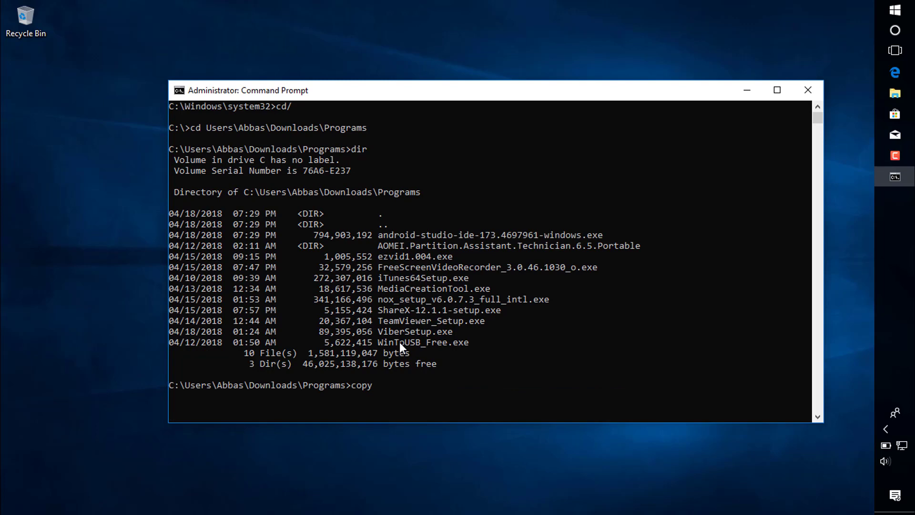
type(" and")
key("Tab")
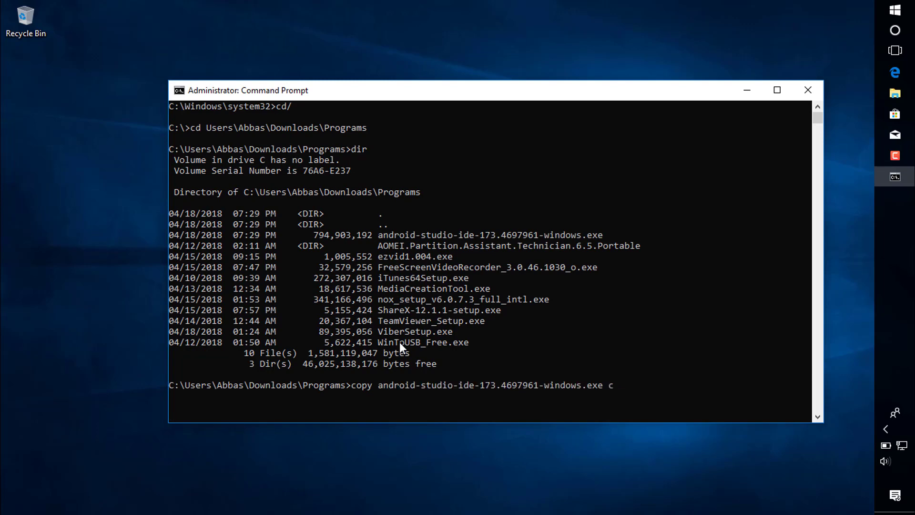
type("c:\\usq")
key("BackSpace")
key("Tab")
type("\\Lif")
key("Tab")
type("\\D")
key("Tab")
key("Return")
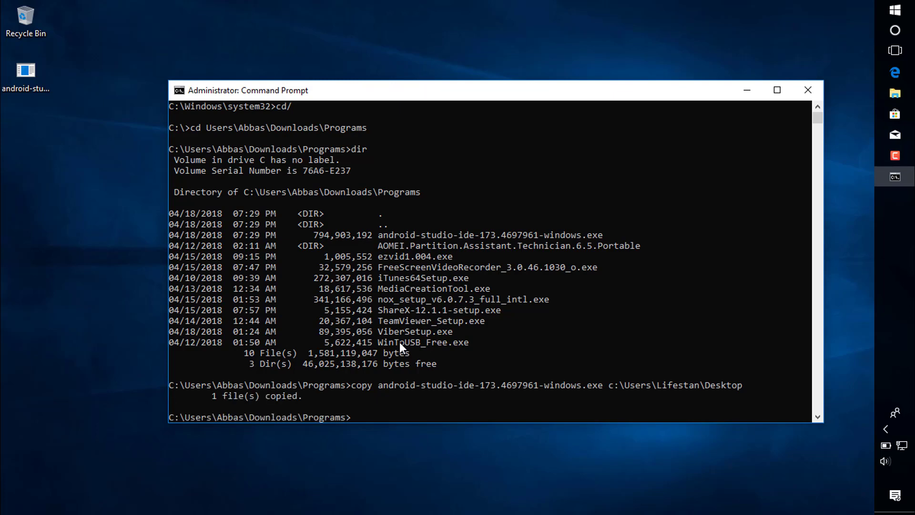
- Refresh the desktop to check for the copied Android Studio installer
left_click(334, 403)
right_click(52, 233)
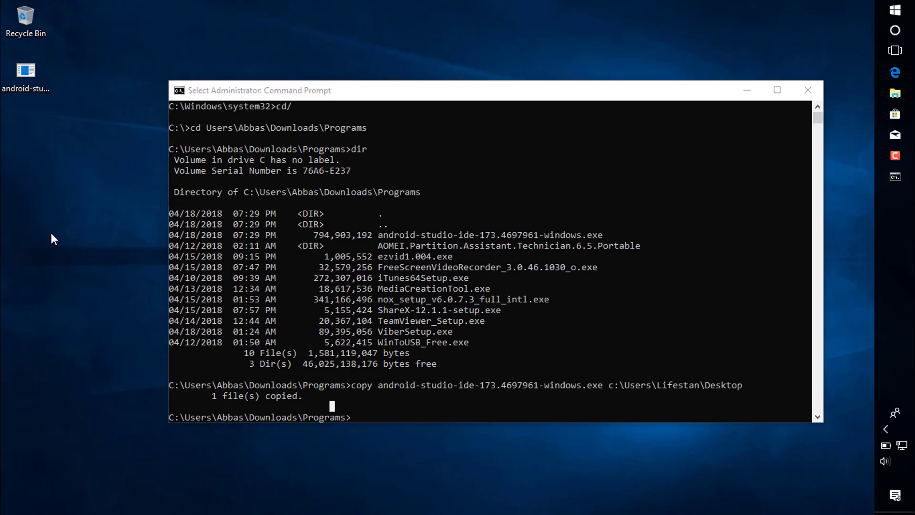
left_click(79, 274)
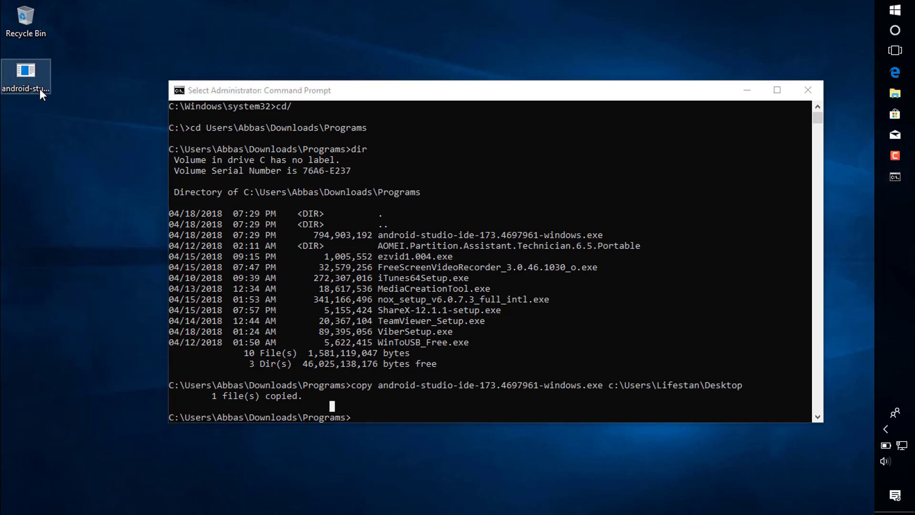
- Switch the desktop icons to large size, and close the Command Prompt window and the OneDrive update message
right_click(71, 156)
mouse_move(119, 165)
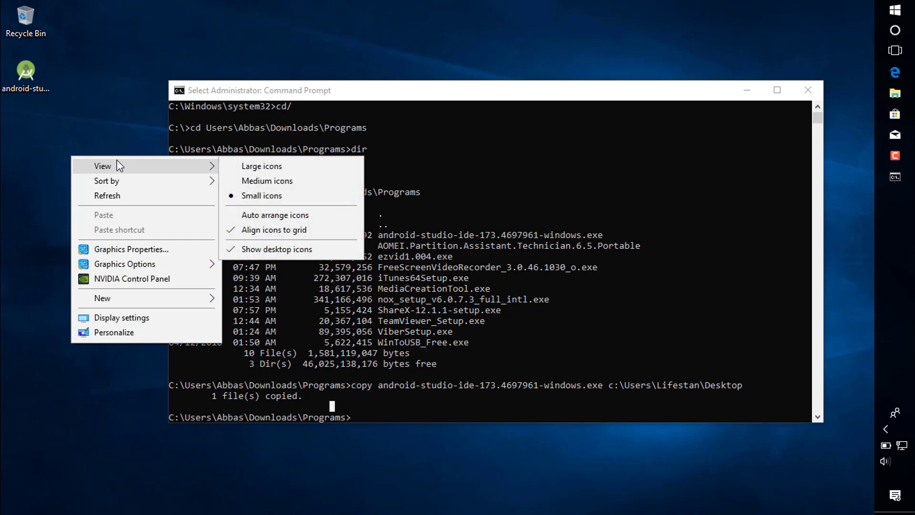
left_click(308, 166)
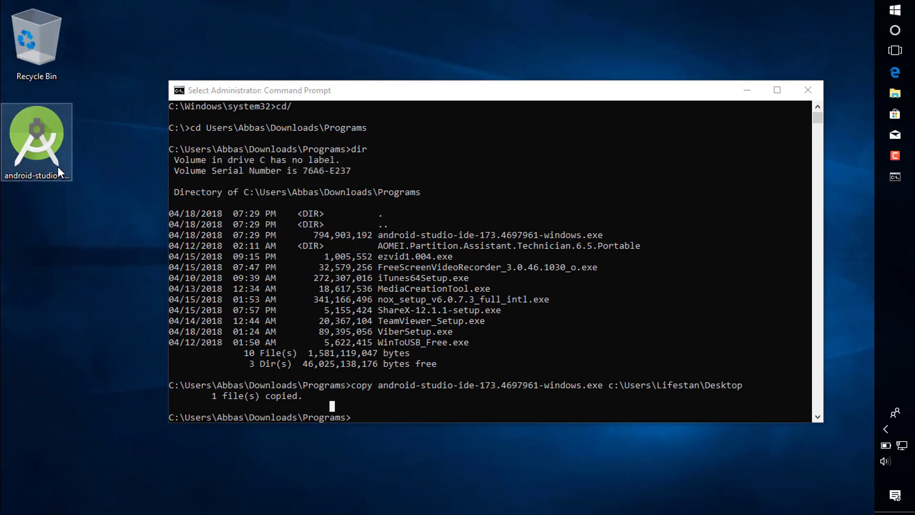
left_click(50, 154)
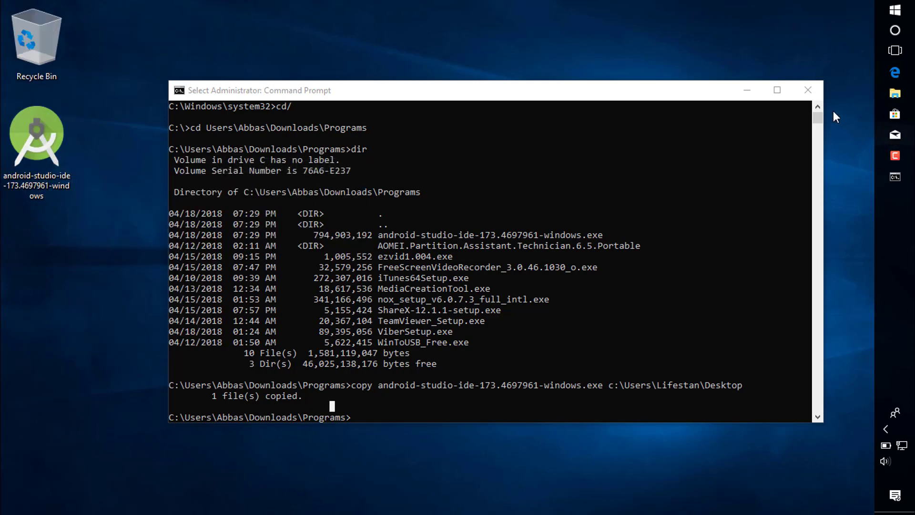
left_click(816, 97)
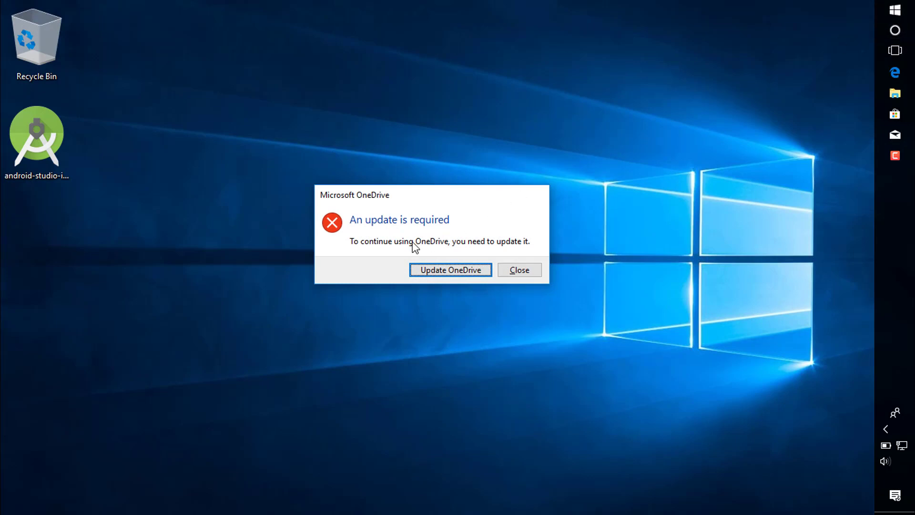
left_click(512, 268)
- Search Windows for "andro" to look for an existing Android Studio installation
left_click(887, 17)
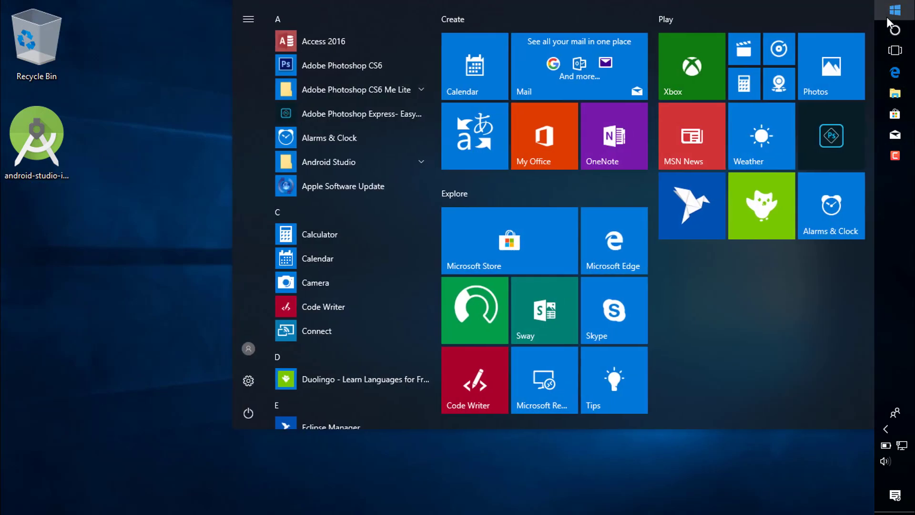
type("andro")
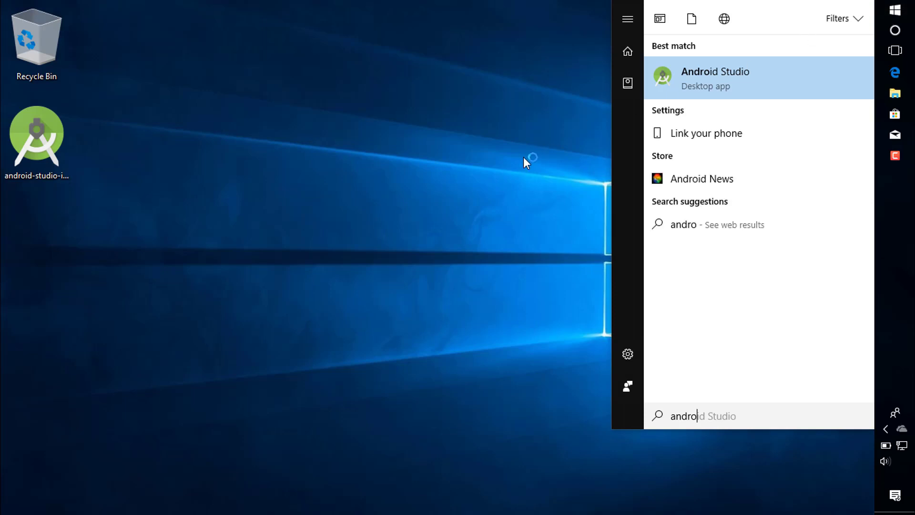
key("Return")
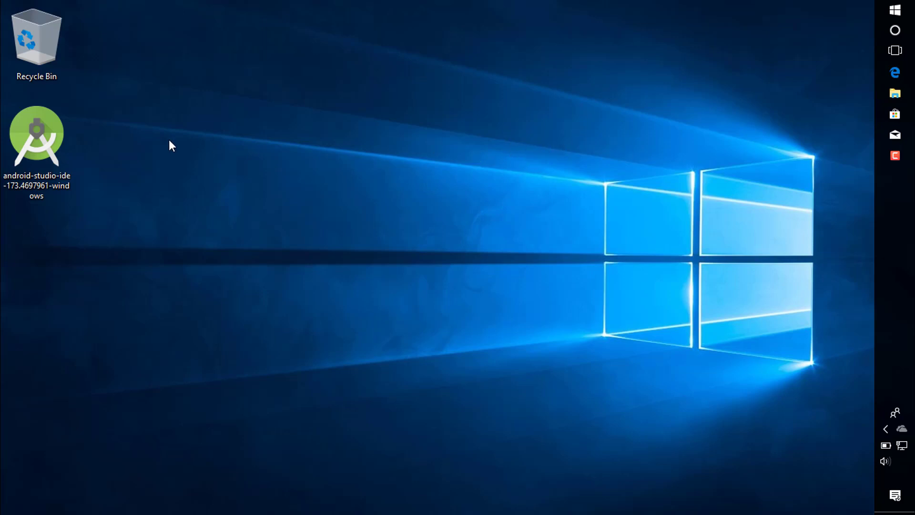
- Launch the Android Studio installer from the desktop and continue past the old-version page without uninstalling the previous version
left_click(46, 140)
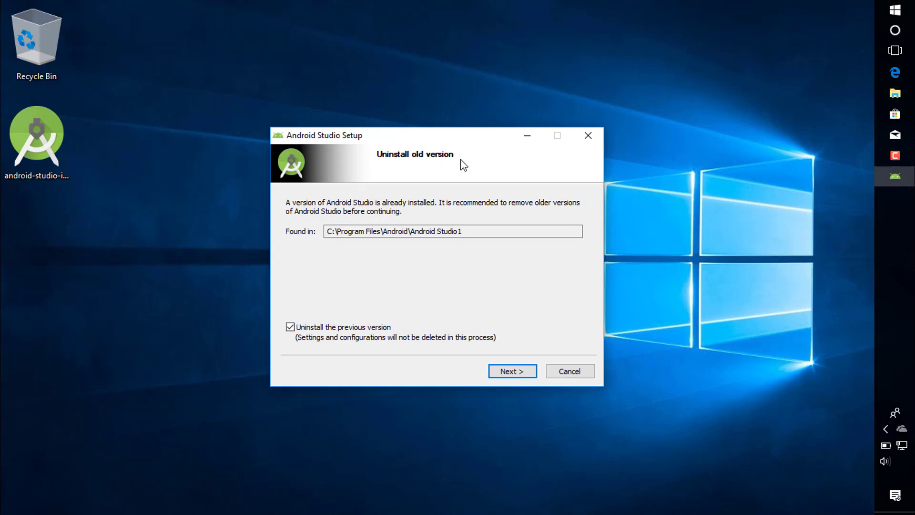
left_click(327, 328)
left_click_drag(471, 232, 305, 218)
left_click(516, 373)
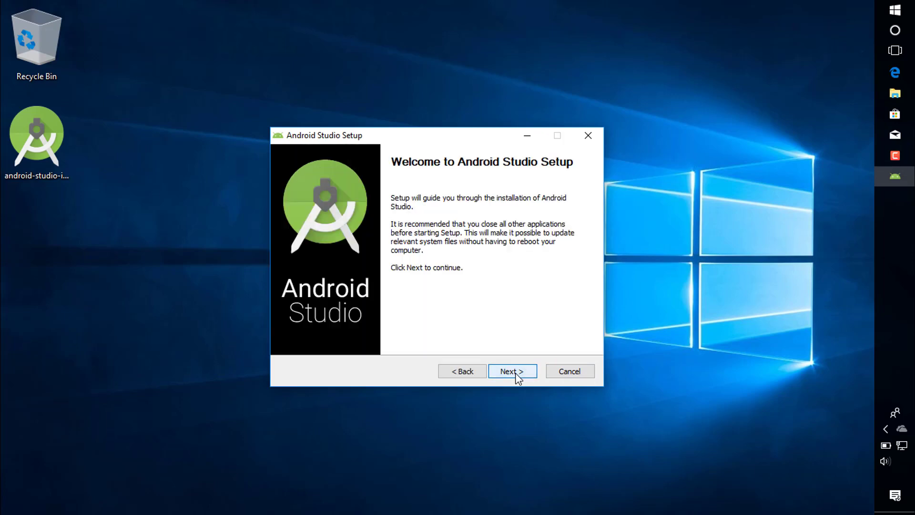
- Accept the Android Studio and Android Virtual Device components and the install location C:\Program Files\Android\Android Studio2
left_click(513, 371)
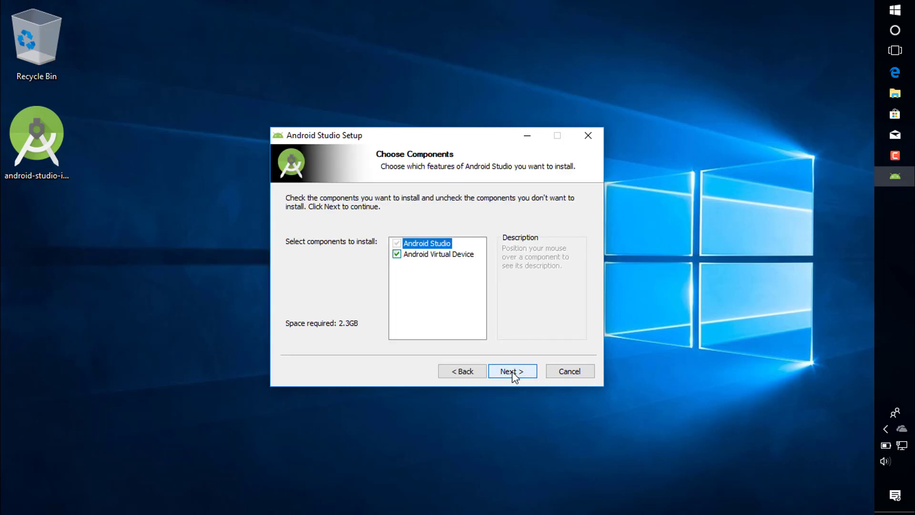
mouse_move(424, 261)
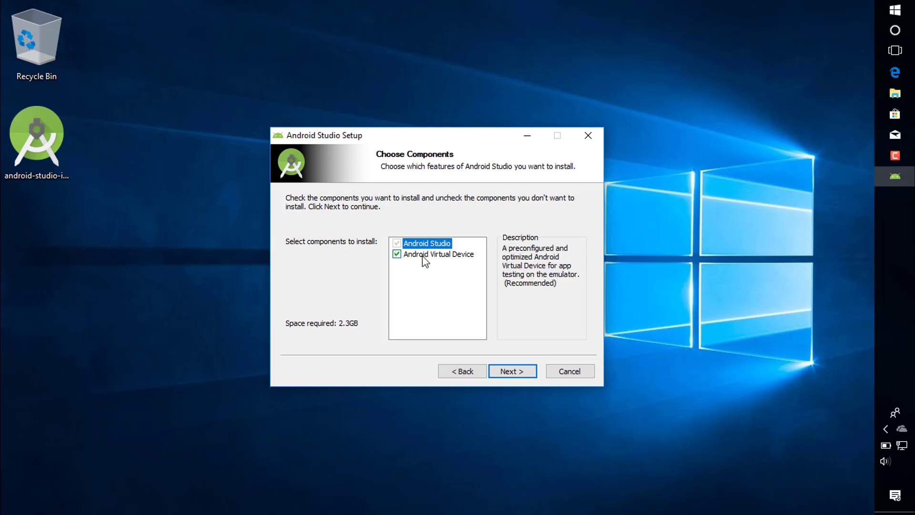
left_click(504, 375)
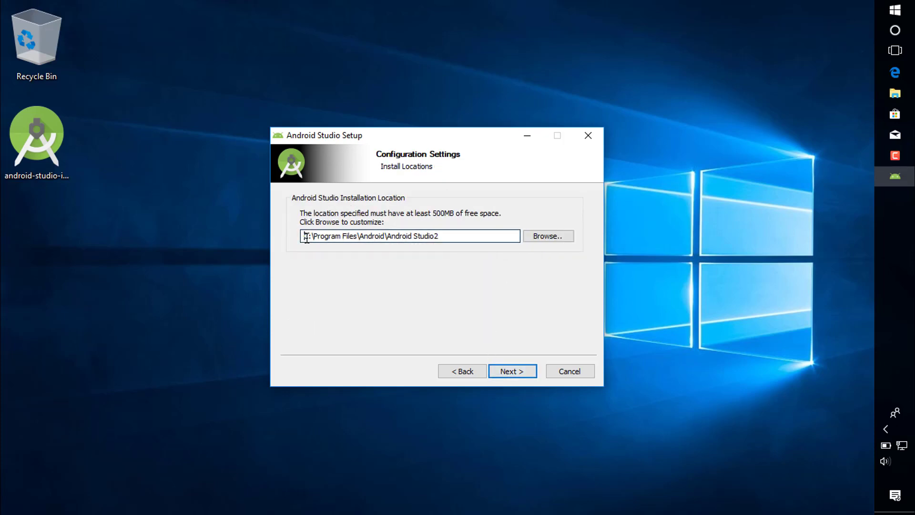
left_click_drag(305, 237, 461, 237)
left_click(373, 237)
left_click(510, 370)
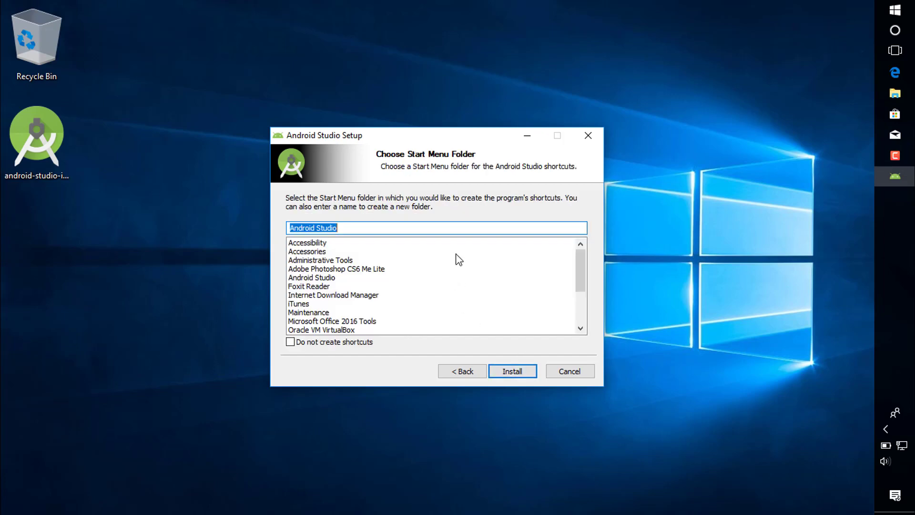
- Install with the Start Menu folder Android Studio, showing the installation details, and finish setup with Start Android Studio enabled
left_click(504, 370)
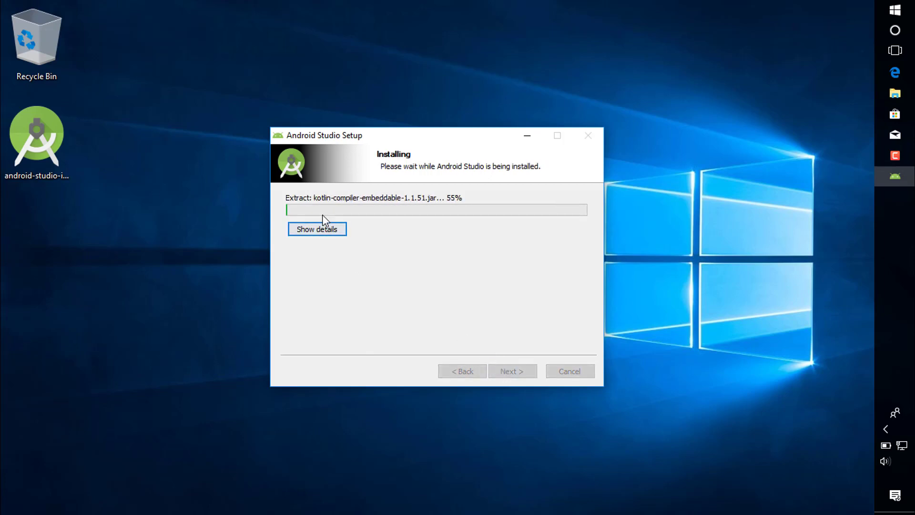
left_click(323, 227)
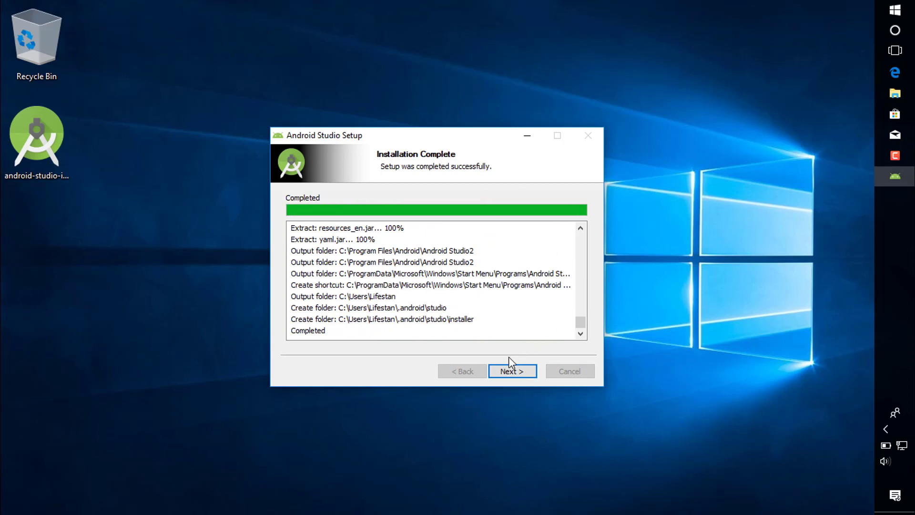
left_click(513, 372)
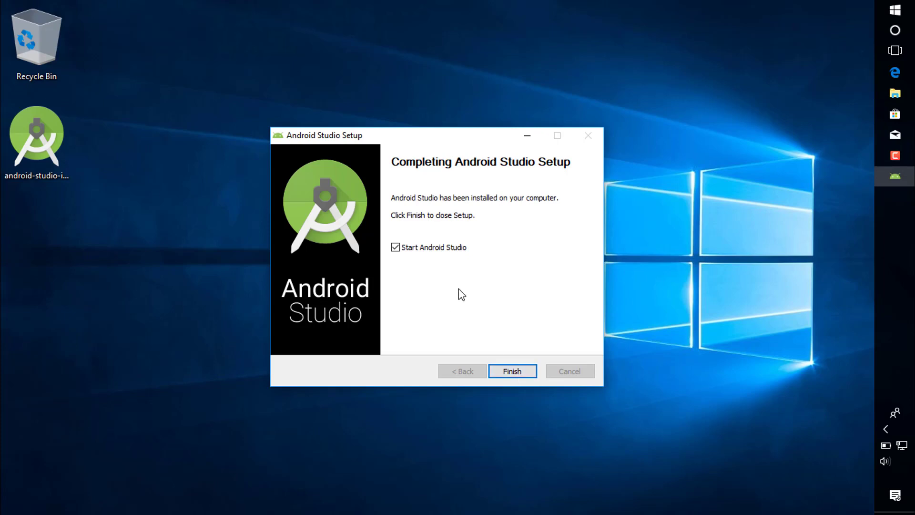
left_click(396, 247)
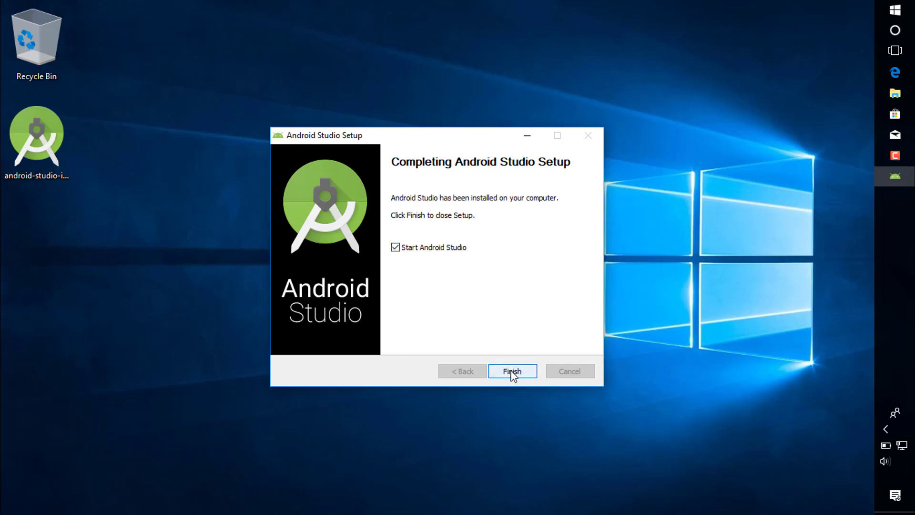
left_click(512, 372)
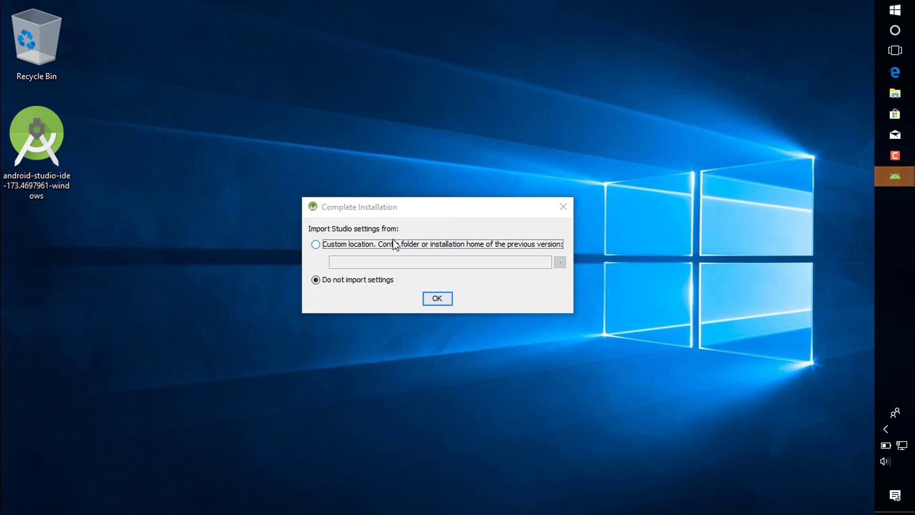
left_click(364, 247)
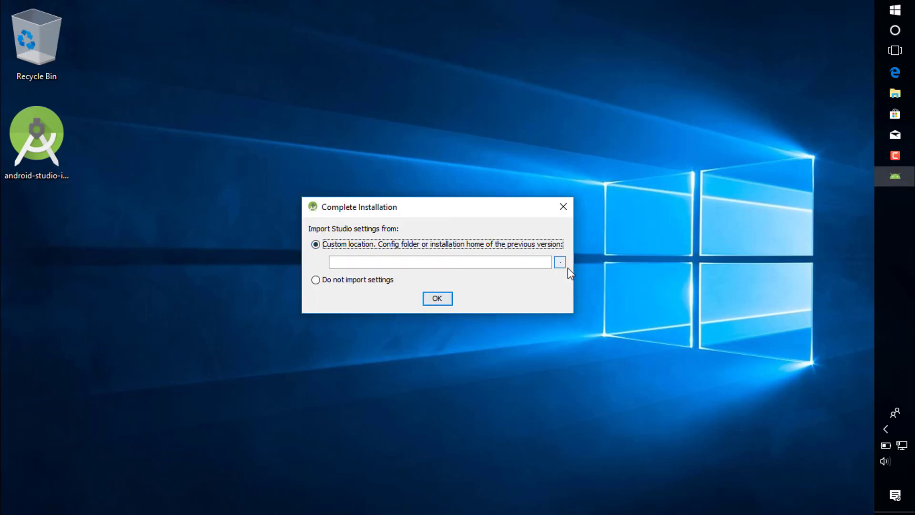
left_click(560, 262)
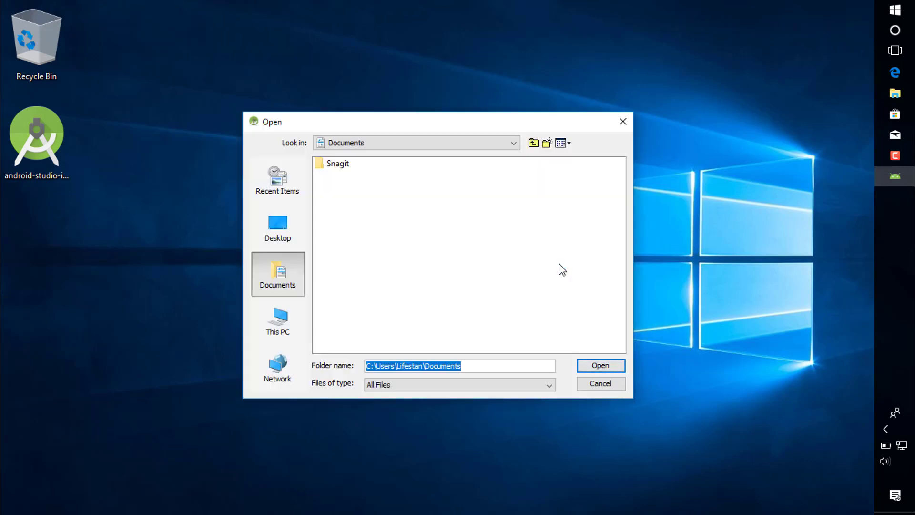
left_click(597, 387)
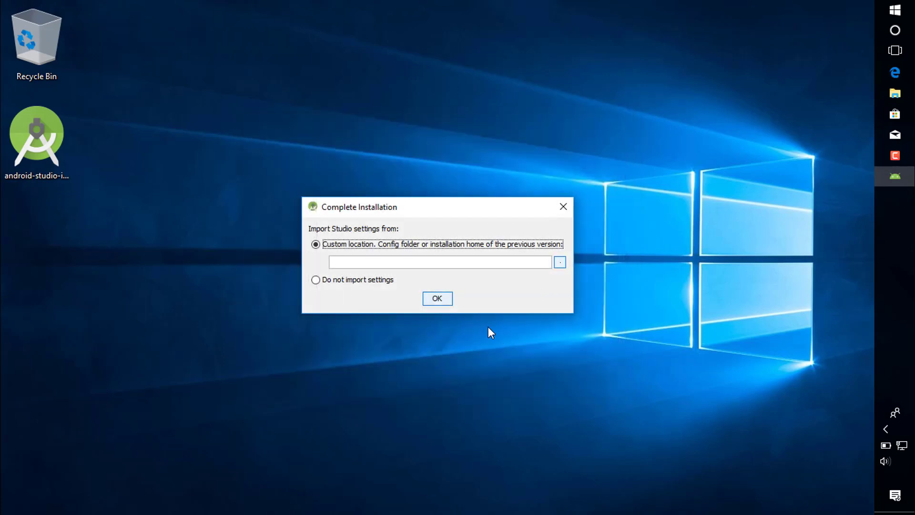
- Choose not to import settings in the Complete Installation dialog and confirm to start Android Studio
left_click(348, 282)
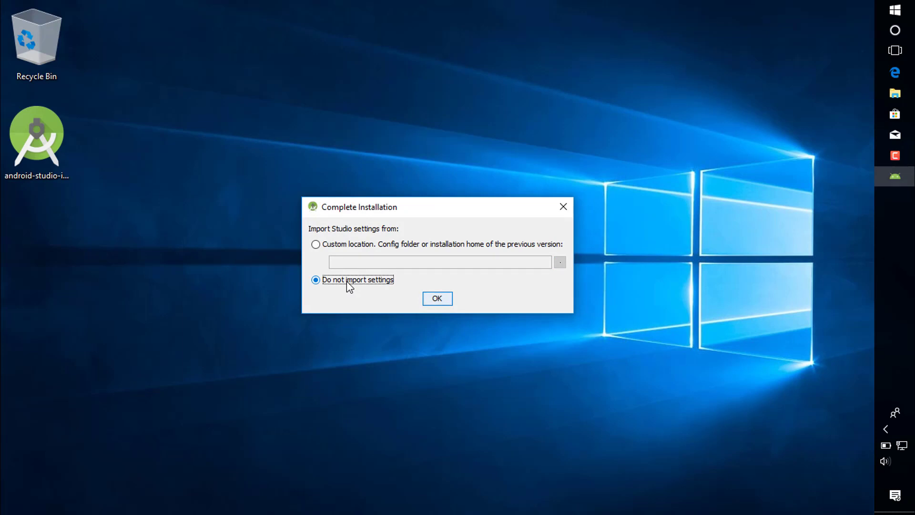
left_click(436, 301)
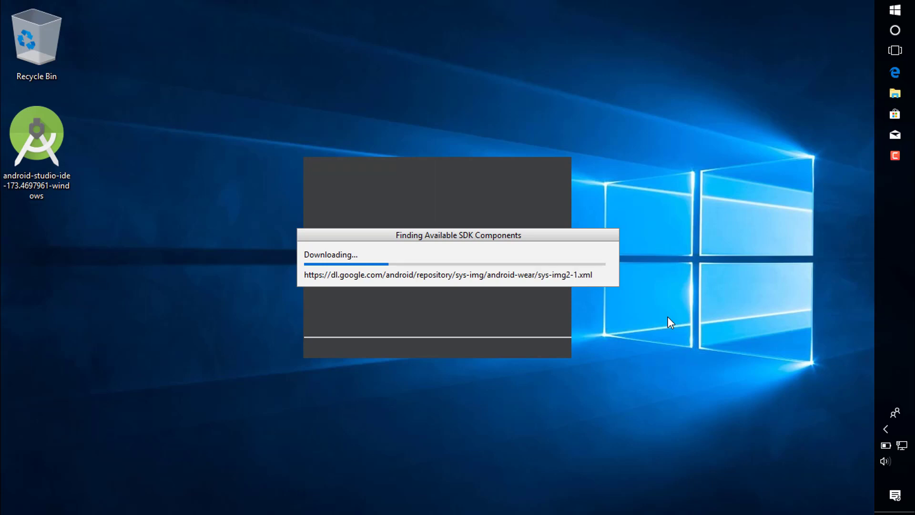
- Open the Local Disk (C:) drive in a narrower File Explorer window and show hidden items
key("super+e")
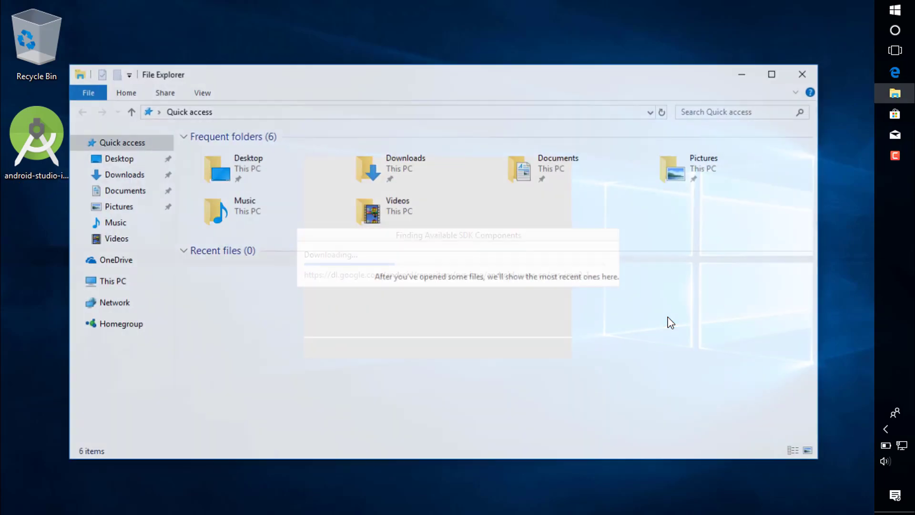
left_click(136, 280)
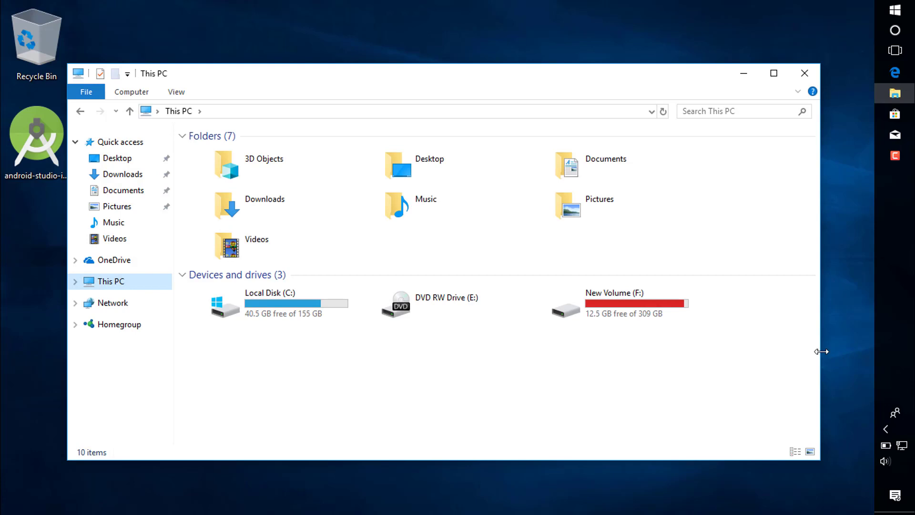
left_click_drag(819, 351, 628, 355)
double_click(328, 362)
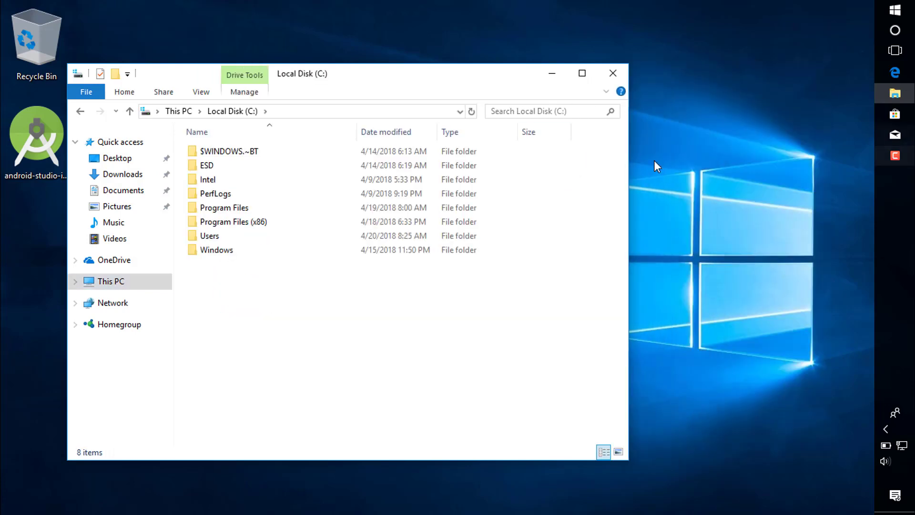
left_click(201, 91)
left_click(444, 139)
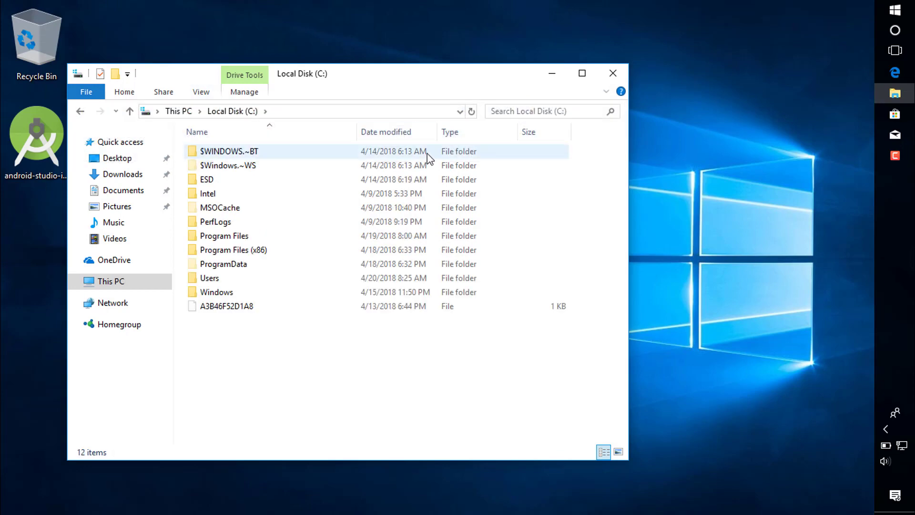
- Open the Users folder and look at the account profile folders, selecting the signed-in account's folder
double_click(233, 280)
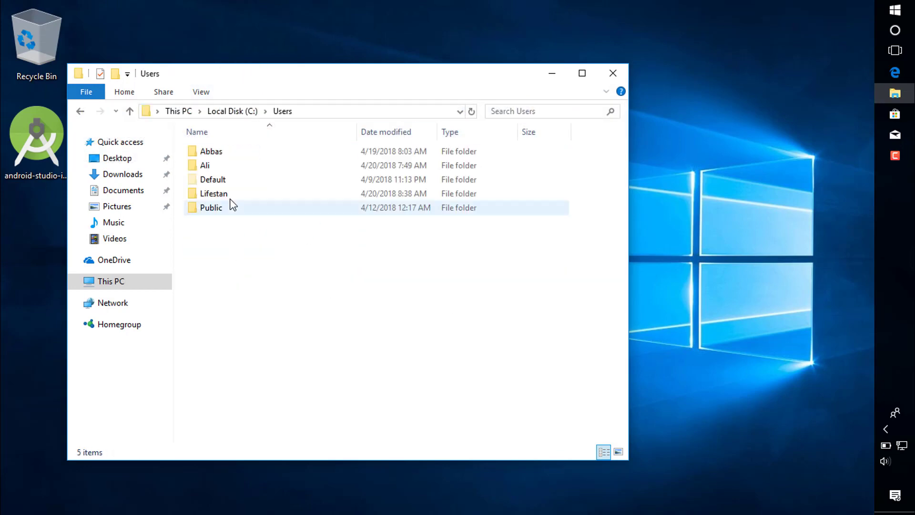
left_click(225, 156)
left_click(214, 193)
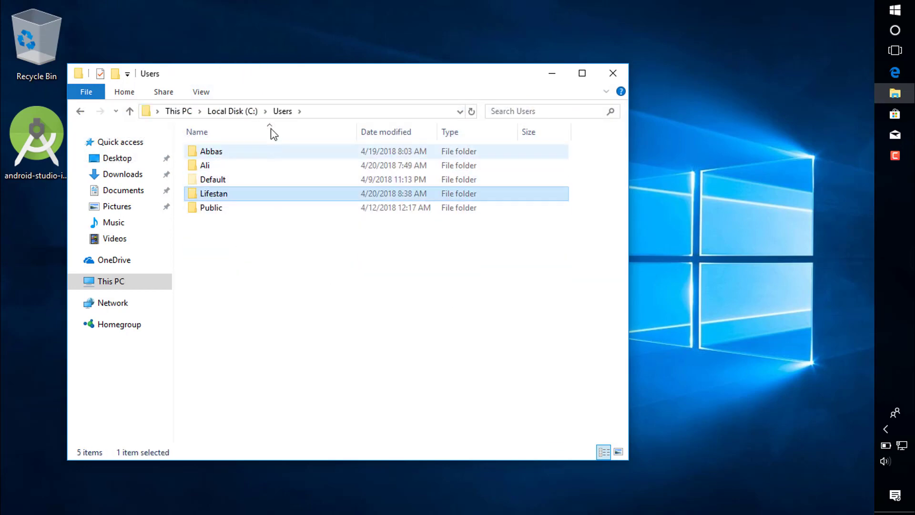
left_click_drag(287, 81, 413, 99)
- Try extra large icons in the Users folder, and set its view to large icons
right_click(606, 404)
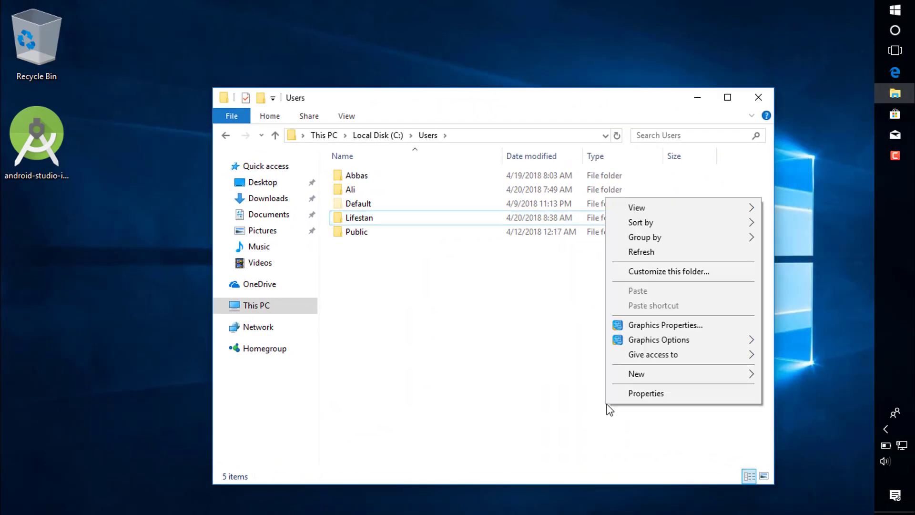
mouse_move(725, 210)
left_click(804, 209)
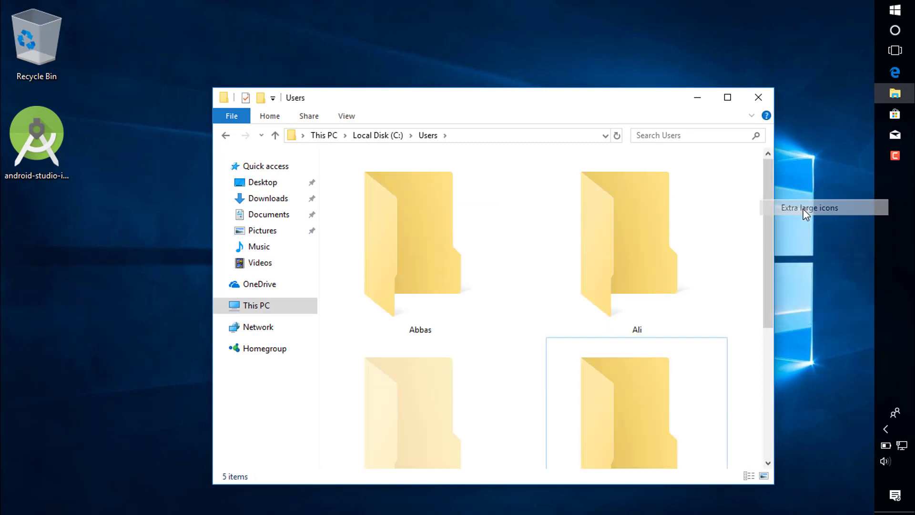
right_click(737, 259)
mouse_move(766, 268)
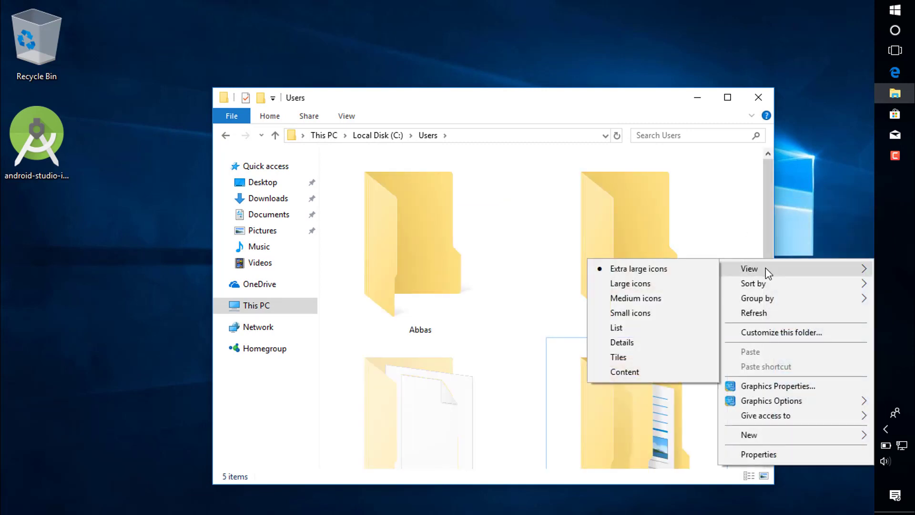
left_click(682, 286)
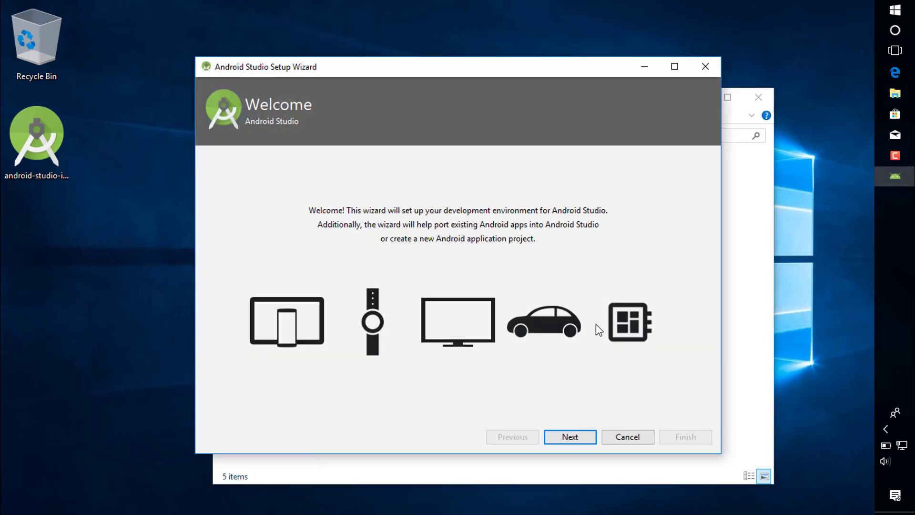
- Bring the Users folder window in front of the Android Studio Setup Wizard, and close it
left_click(769, 247)
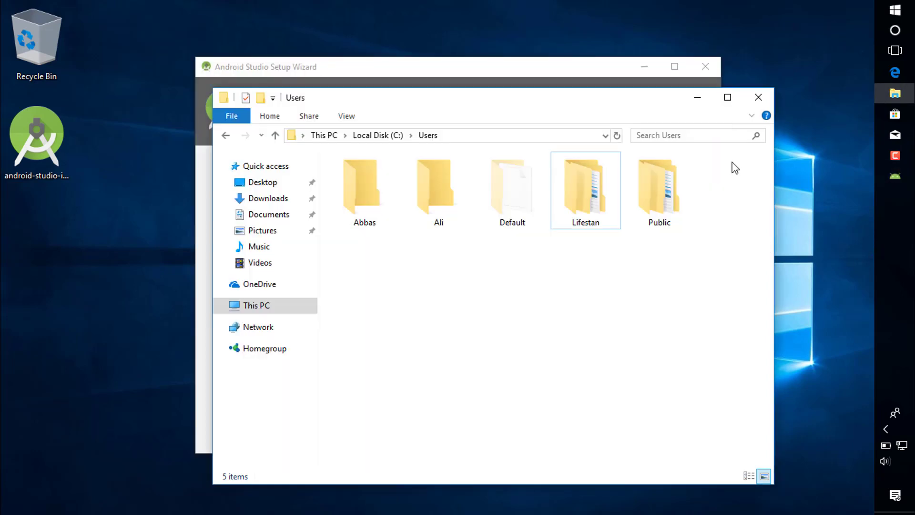
left_click_drag(598, 103, 655, 99)
left_click(757, 97)
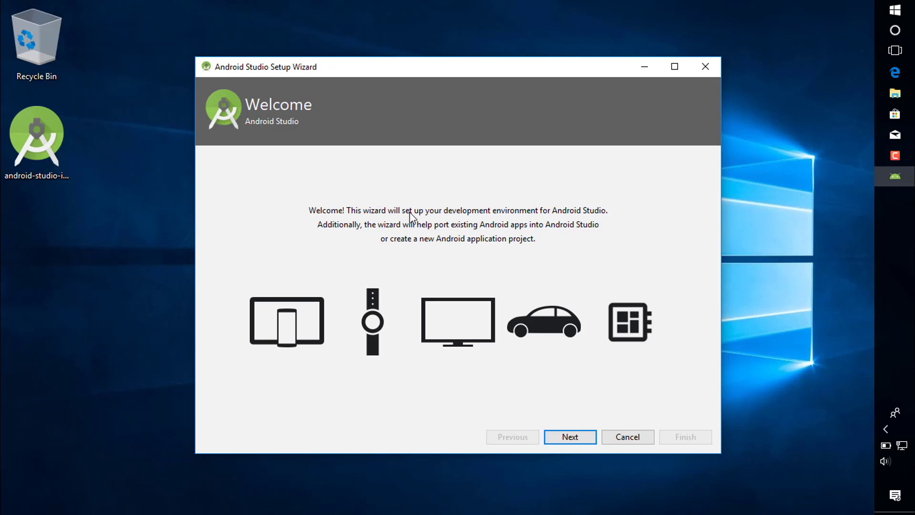
- Advance the setup wizard with the Standard install type and IntelliJ theme, and review the settings and SDK components to download
left_click(573, 436)
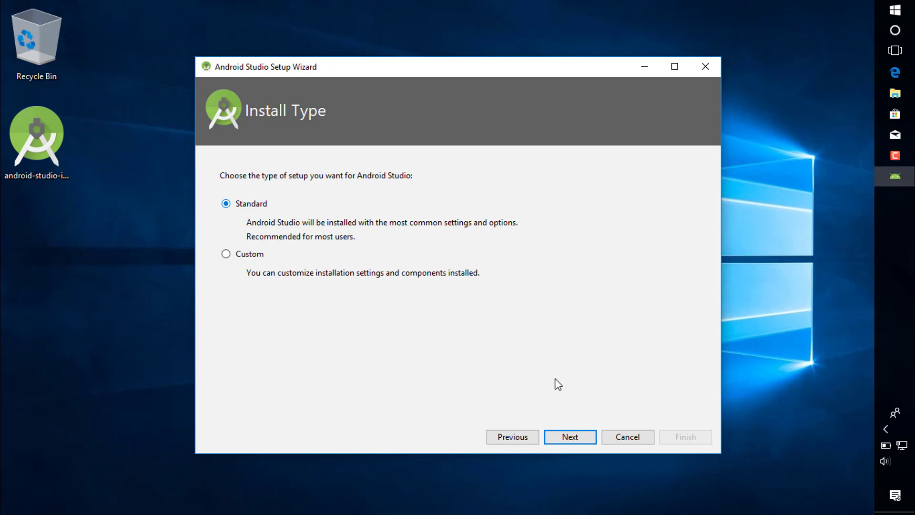
left_click(569, 437)
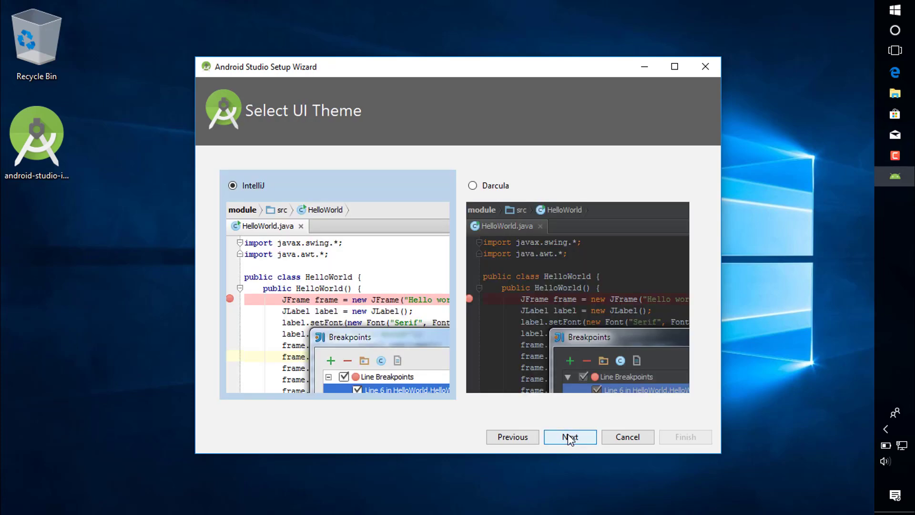
left_click(568, 435)
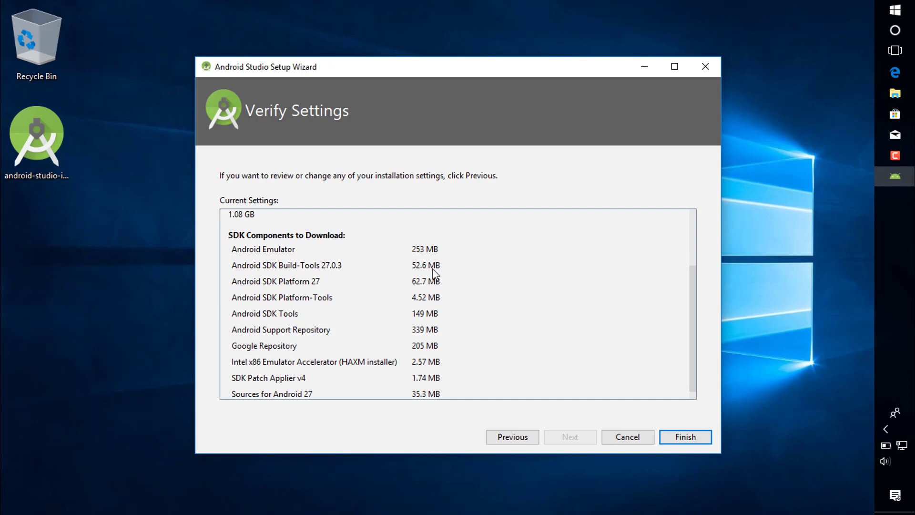
scroll(432, 329, "down", 1)
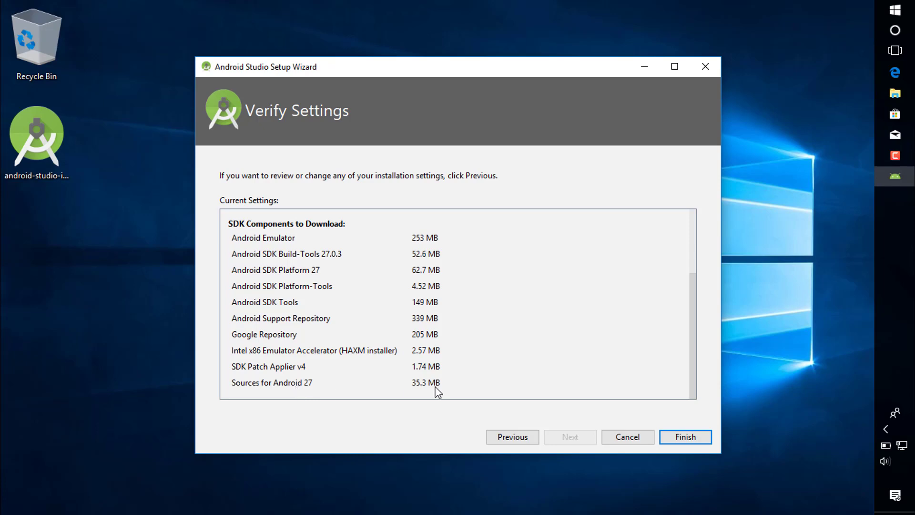
scroll(436, 392, "up", 3)
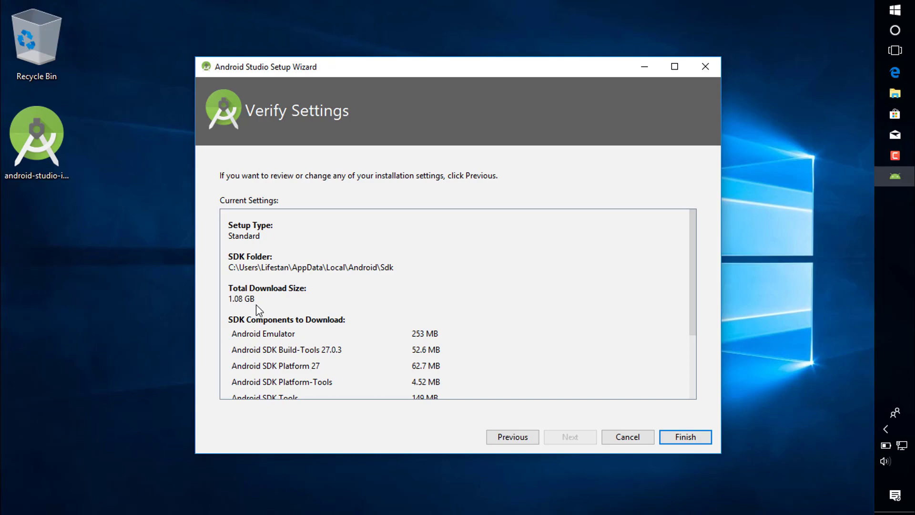
- Return to the install type choice, select Custom setup, and continue with the IntelliJ theme to the SDK components
left_click(525, 438)
left_click(525, 441)
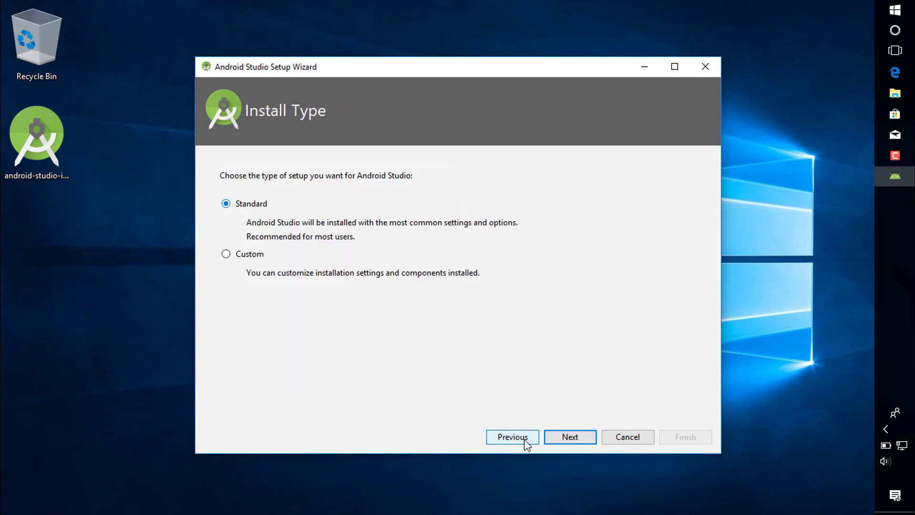
left_click(261, 257)
left_click(577, 440)
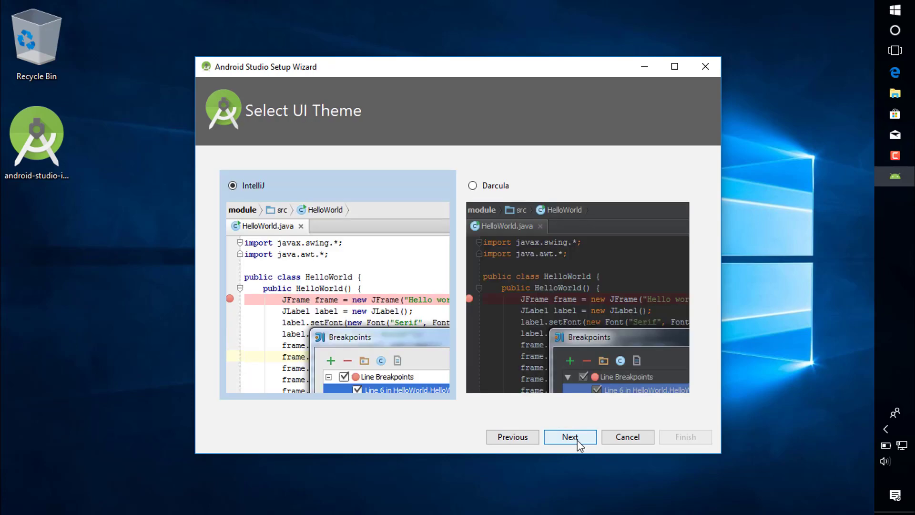
left_click(578, 438)
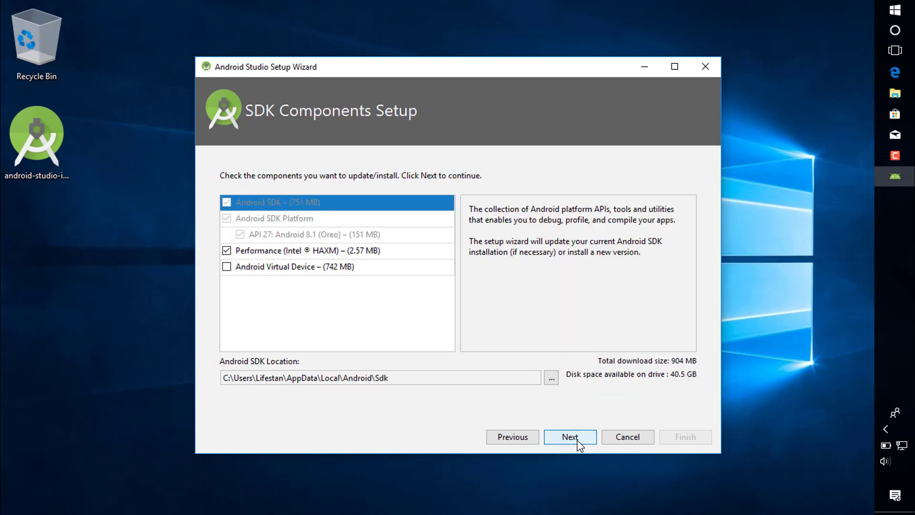
- Leave the Android Virtual Device component unchecked and accept the default Android SDK location under AppData\Local\Android\Sdk
left_click(266, 271)
left_click(230, 265)
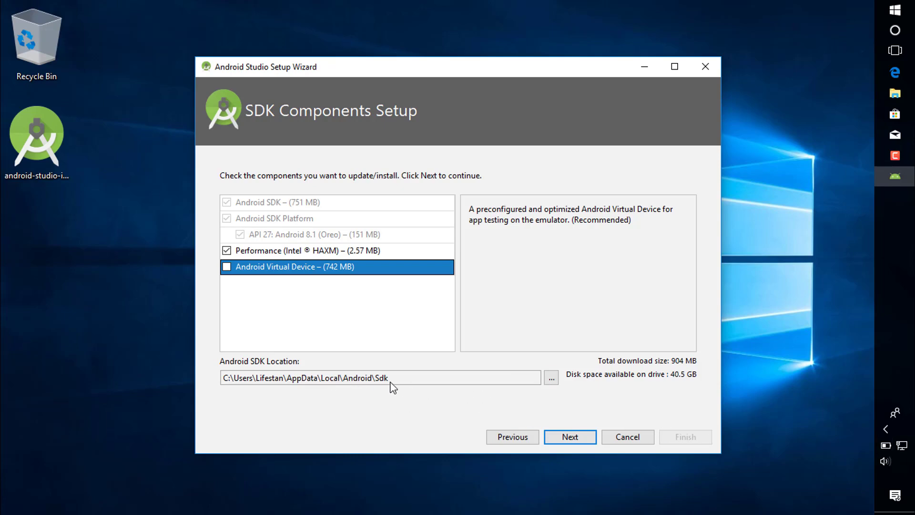
left_click(294, 383)
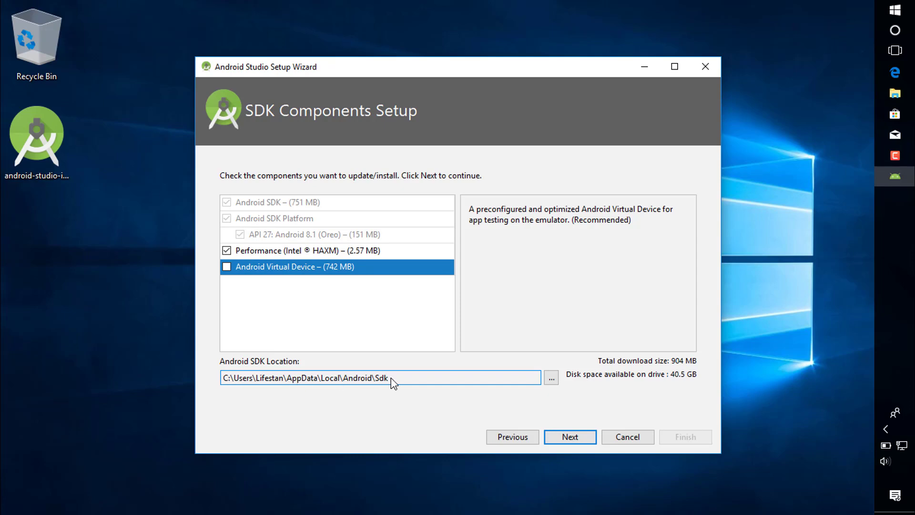
left_click(585, 437)
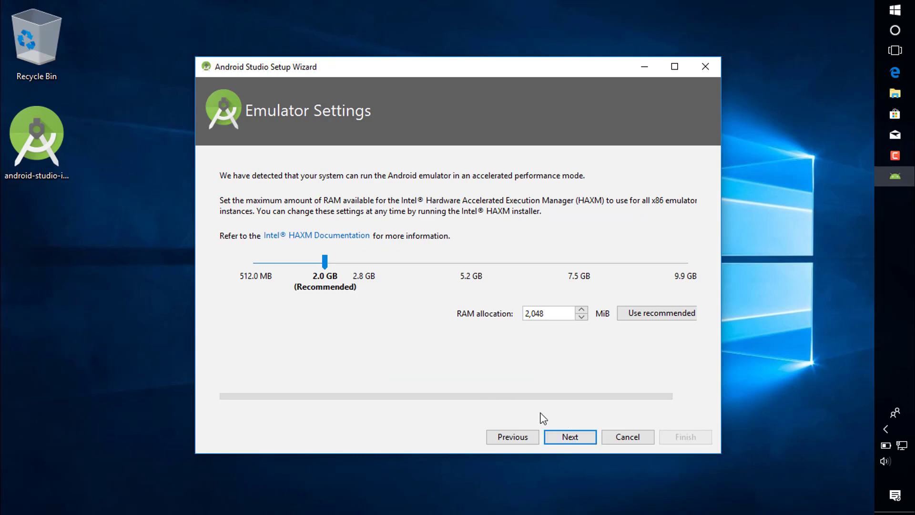
- Accept 2,048 MiB of emulator RAM, and start the component download with its details shown
left_click(563, 439)
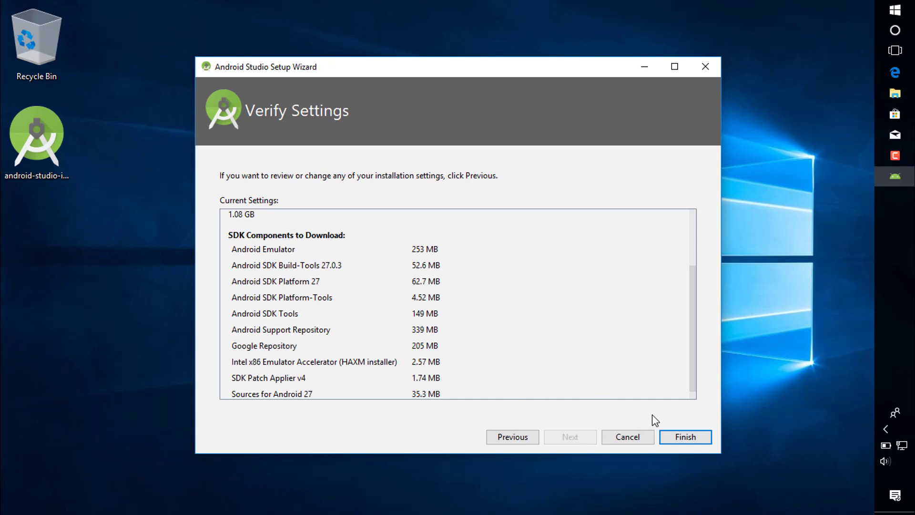
left_click(685, 436)
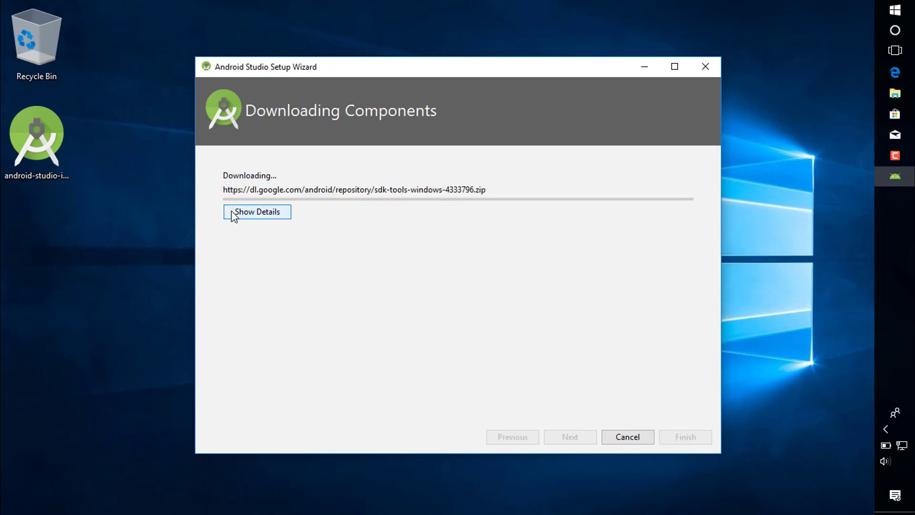
left_click(233, 215)
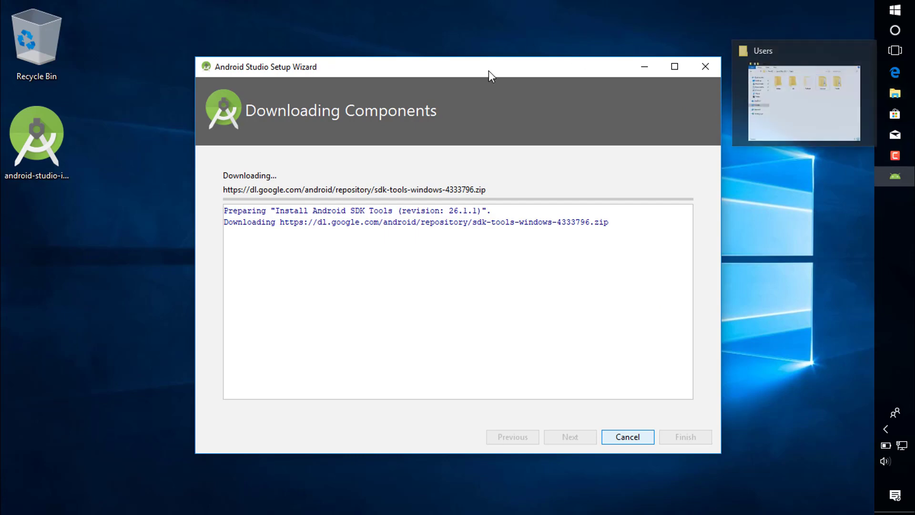
- Arrange the setup wizard and the Users folder window apart, and grant permanent access to the other account's profile folder
left_click_drag(487, 68, 394, 69)
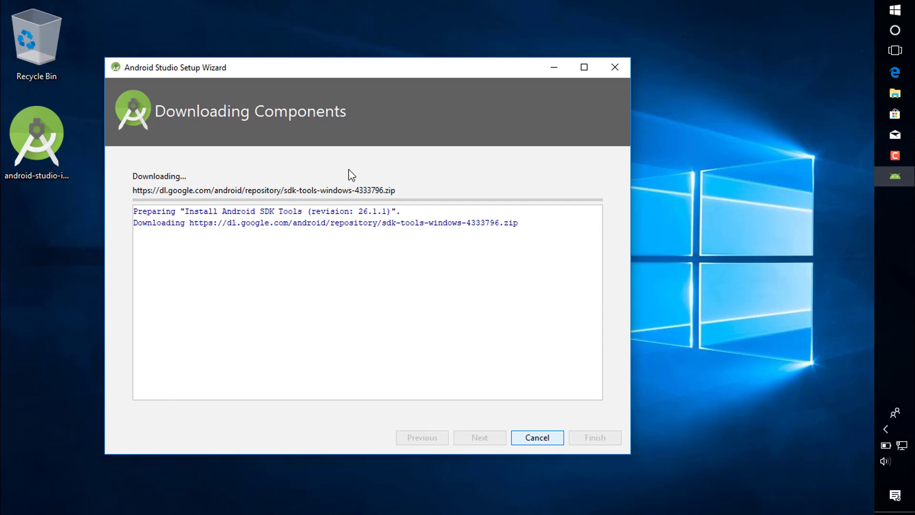
left_click(895, 92)
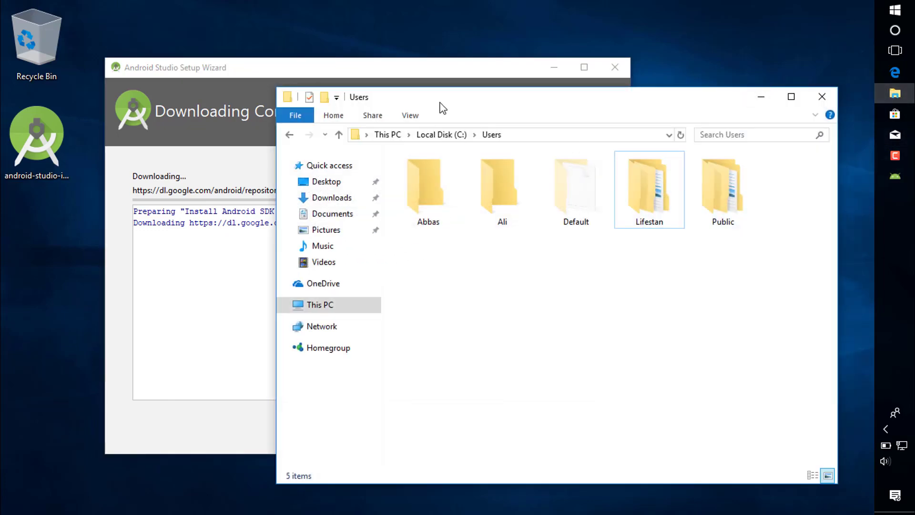
left_click_drag(480, 98, 554, 83)
left_click(493, 174)
double_click(494, 175)
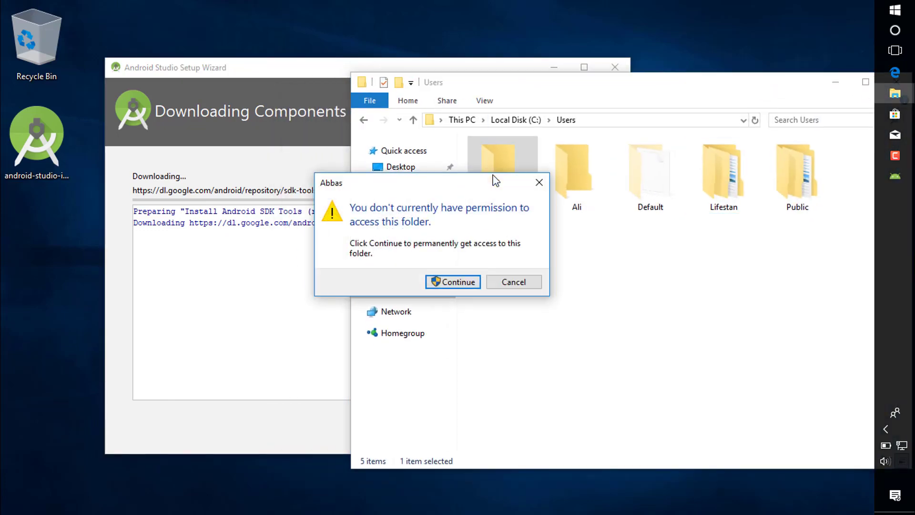
left_click(460, 281)
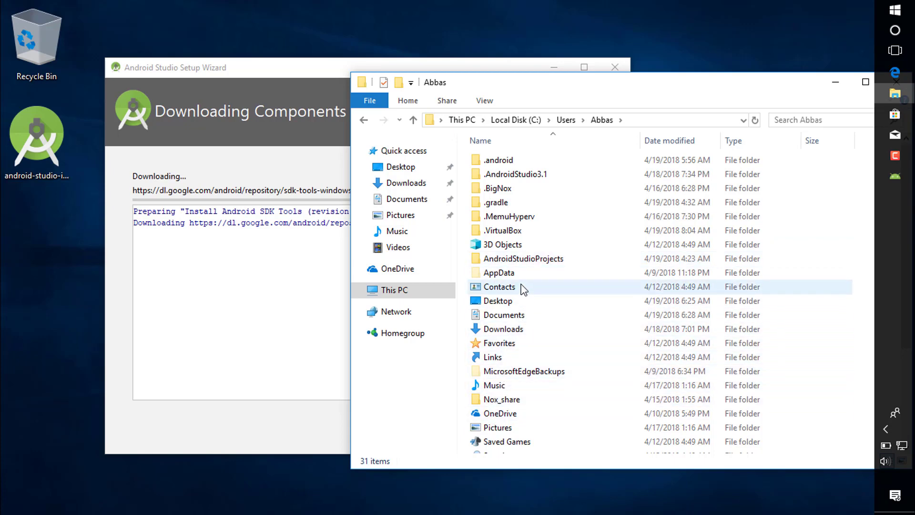
- Open the AppData\Local\Android\Sdk folder inside the other account's profile
double_click(503, 279)
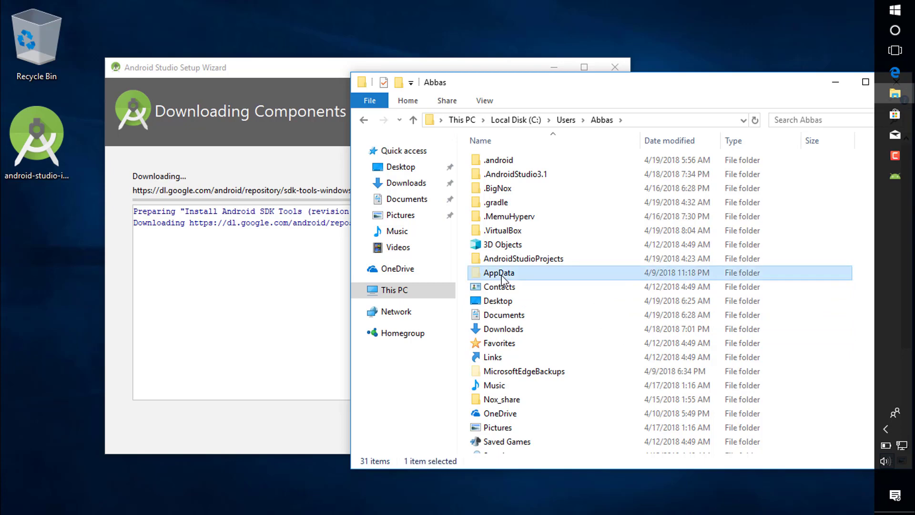
left_click(496, 161)
double_click(496, 161)
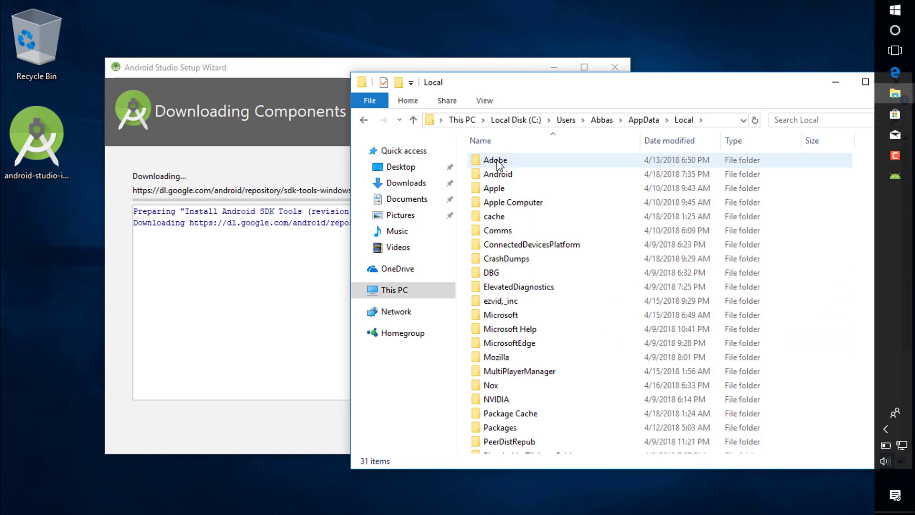
double_click(500, 174)
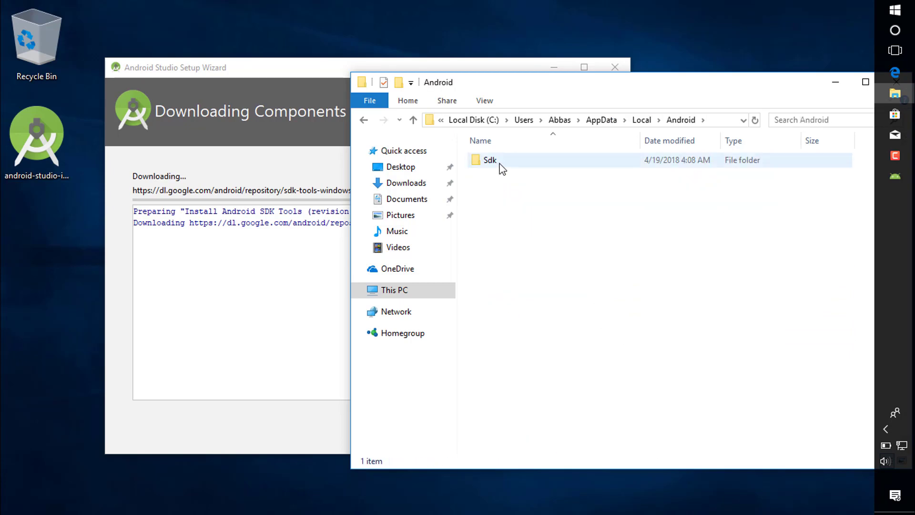
double_click(498, 162)
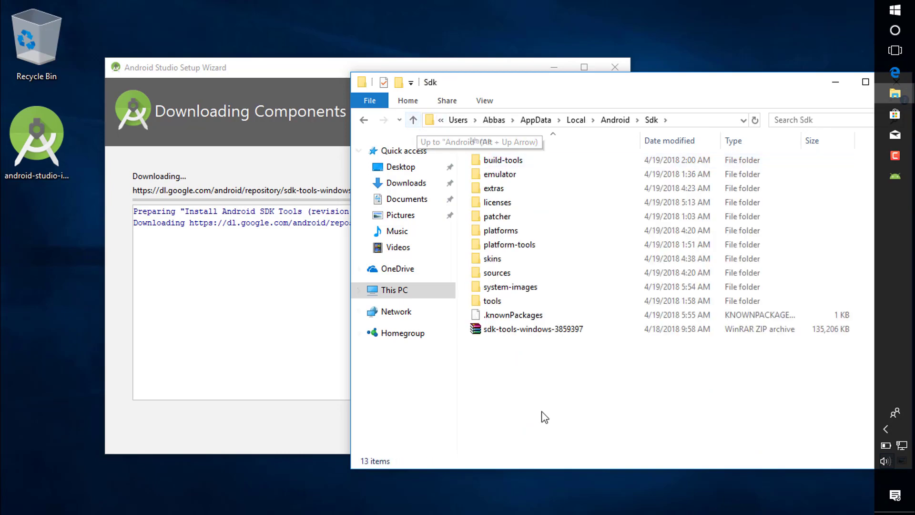
- Check the combined size on disk of all items in the other account's Sdk folder
left_click_drag(542, 416, 650, 153)
right_click(563, 227)
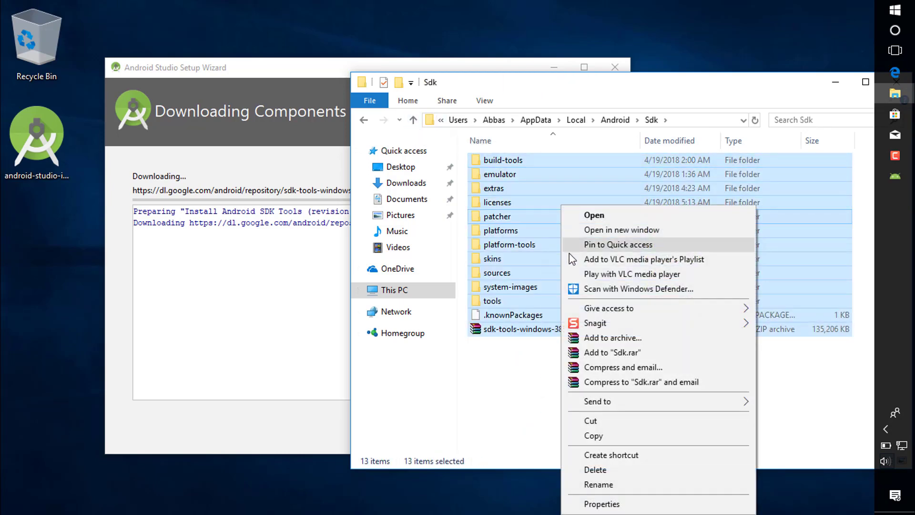
left_click(593, 502)
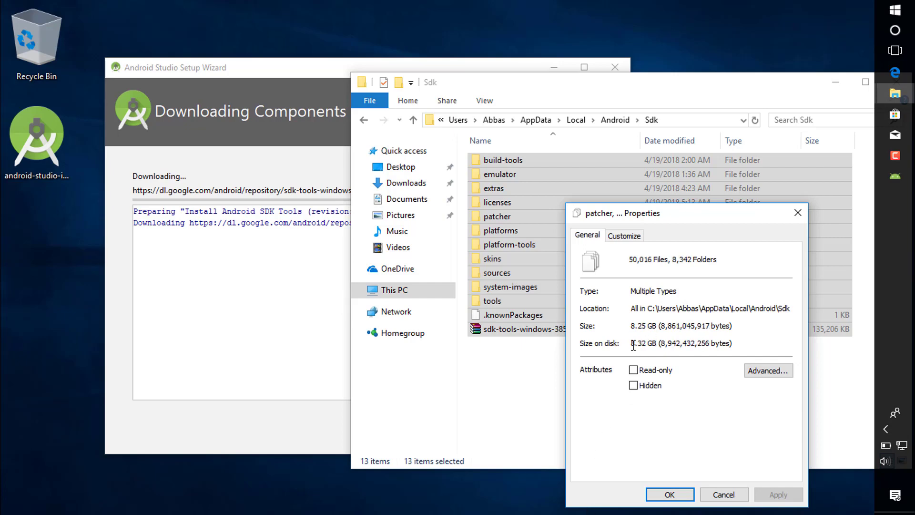
left_click_drag(631, 344, 648, 343)
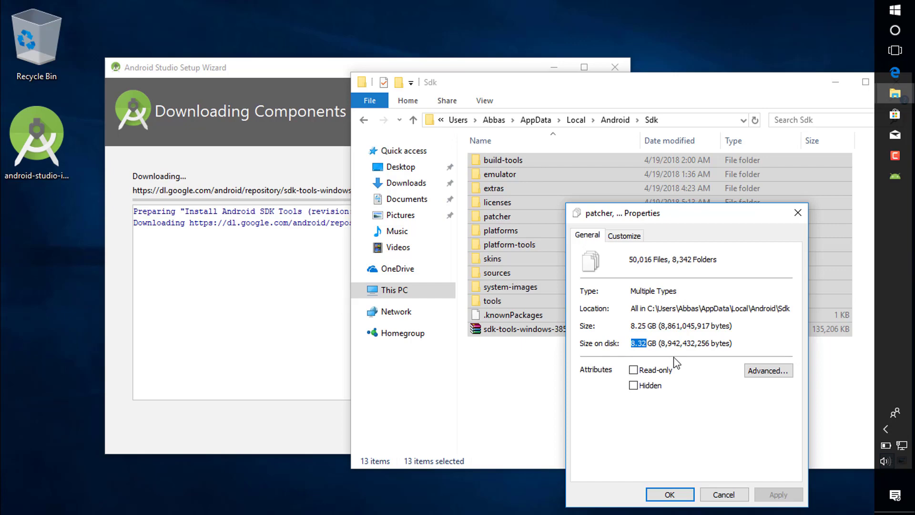
left_click(724, 494)
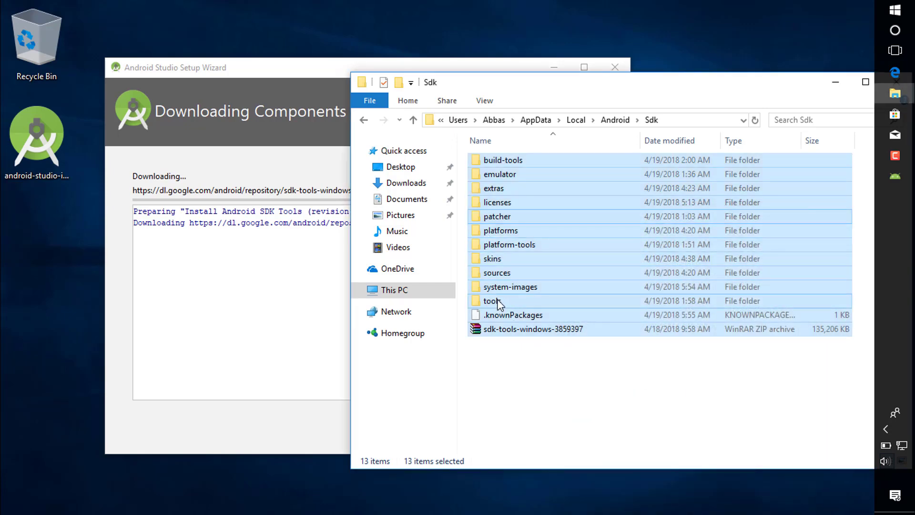
- Look at the setup wizard's component download, and reselect all items in the other account's Sdk folder
left_click_drag(501, 350, 587, 157)
left_click(276, 299)
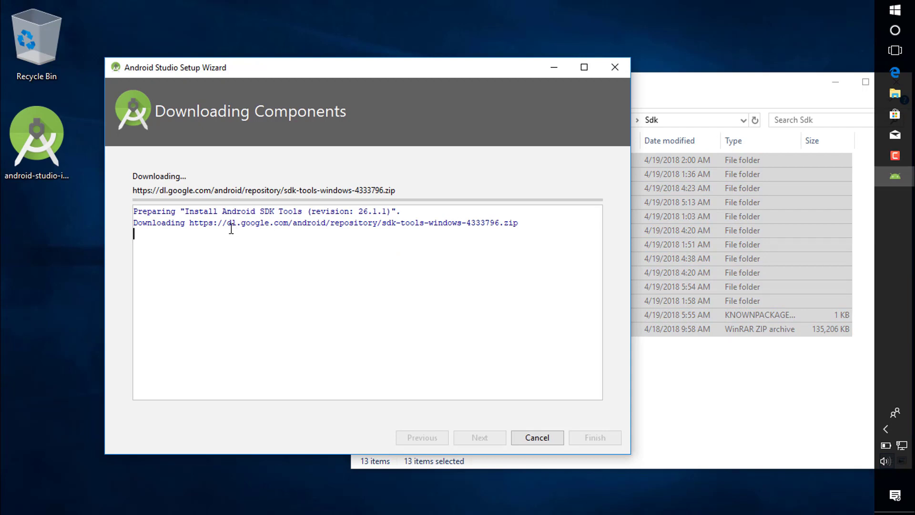
left_click(676, 426)
left_click_drag(524, 374, 616, 143)
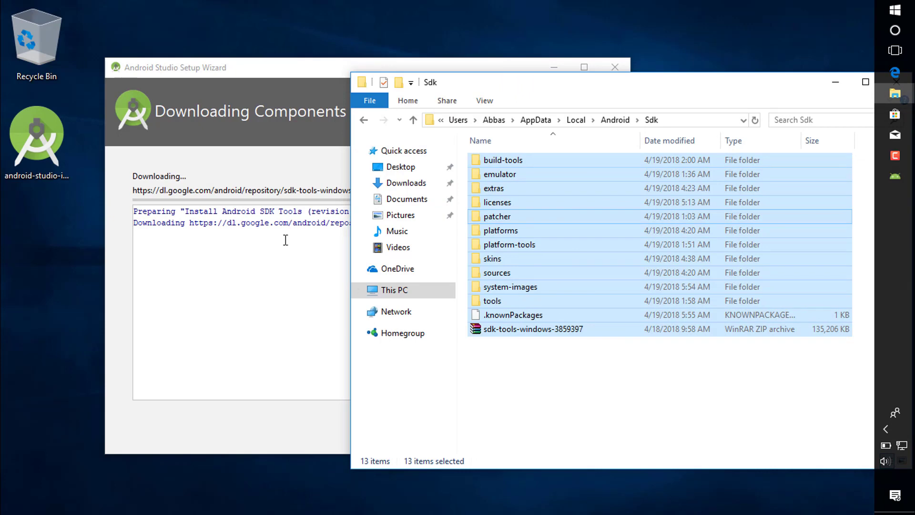
- Open a second File Explorer window, place it over the setup wizard, and browse to C:\Users
left_click(346, 10)
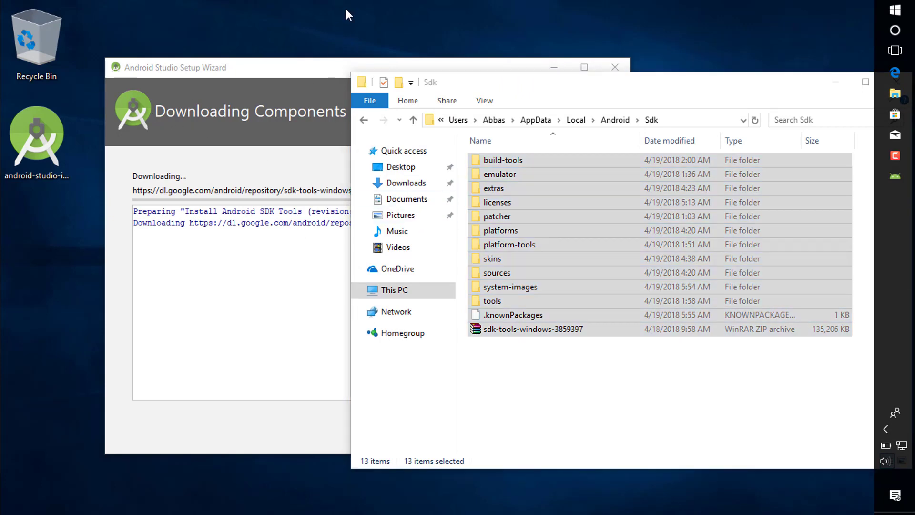
key("super+e")
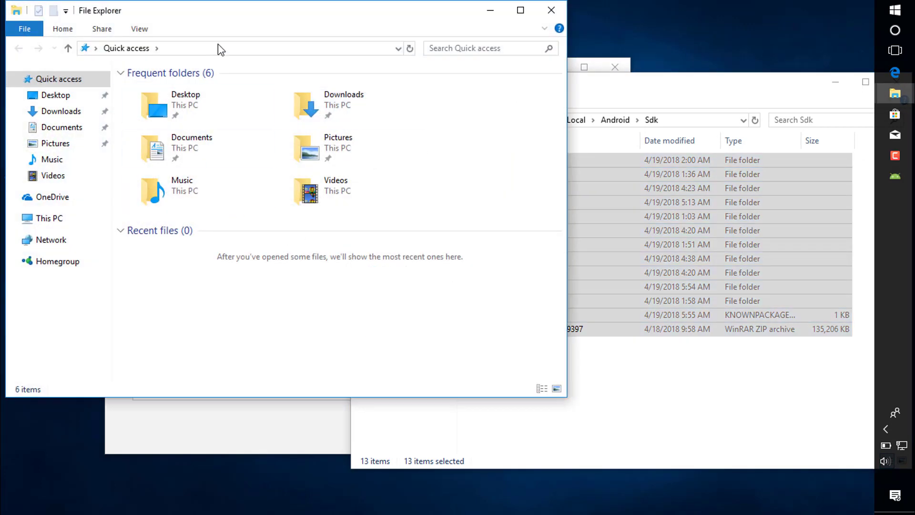
left_click_drag(234, 10, 371, 25)
left_click(186, 234)
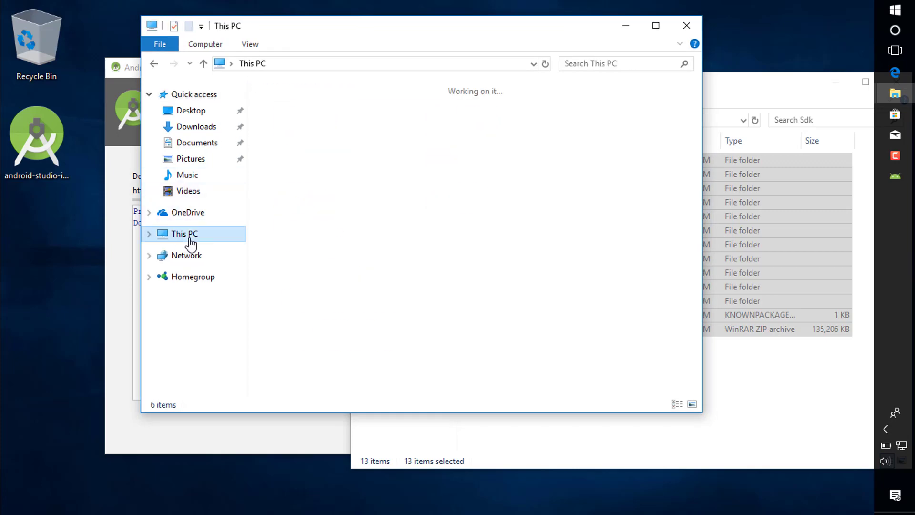
double_click(343, 295)
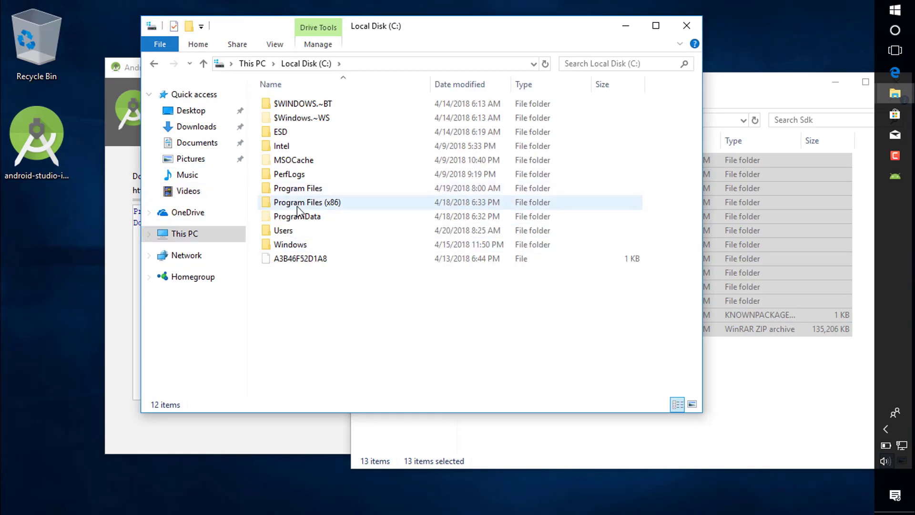
double_click(293, 232)
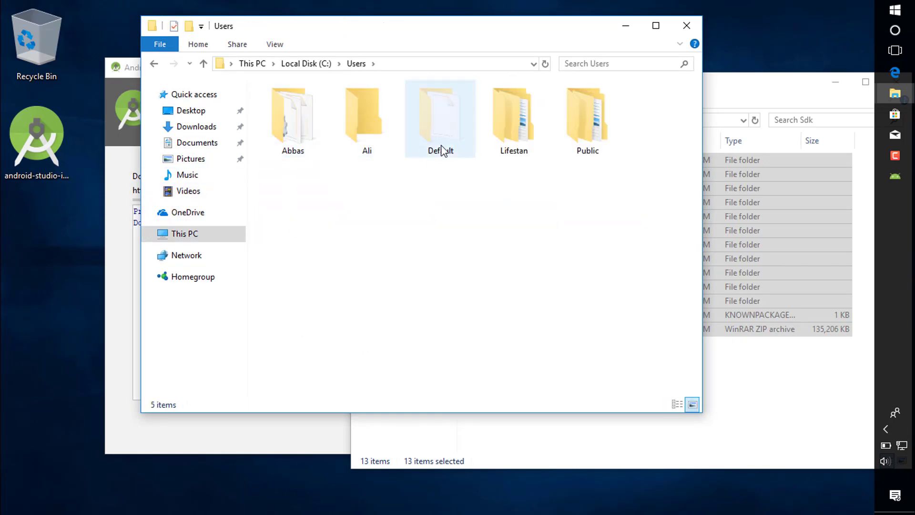
- Open the AppData\Local\Android\Sdk folder inside the current account's profile
double_click(500, 139)
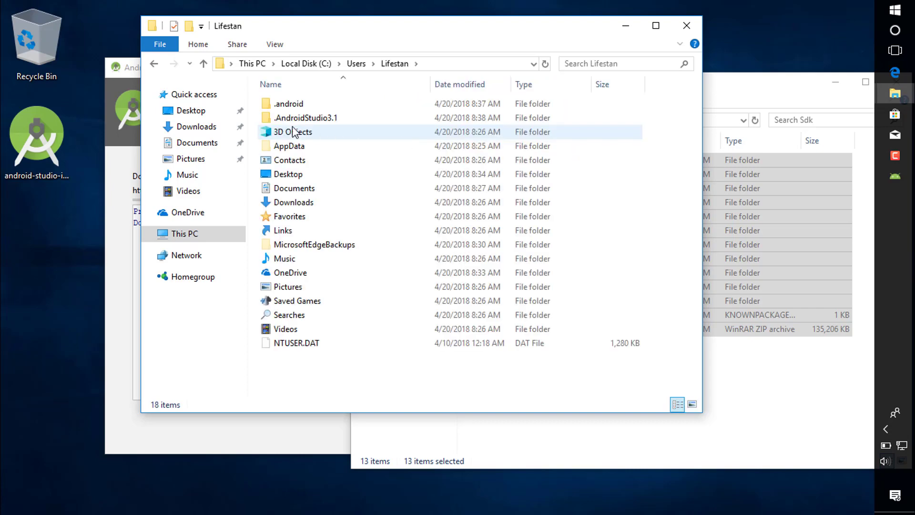
double_click(287, 147)
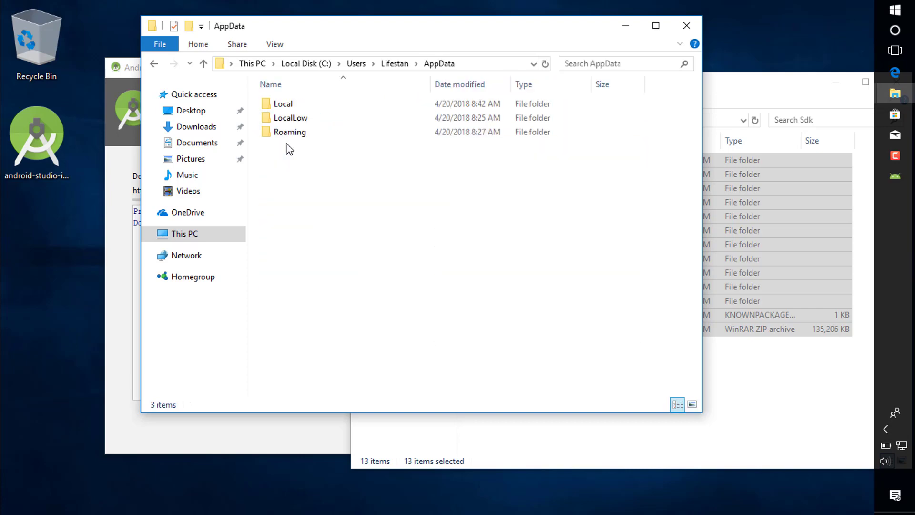
left_click(286, 109)
double_click(287, 109)
left_click(291, 108)
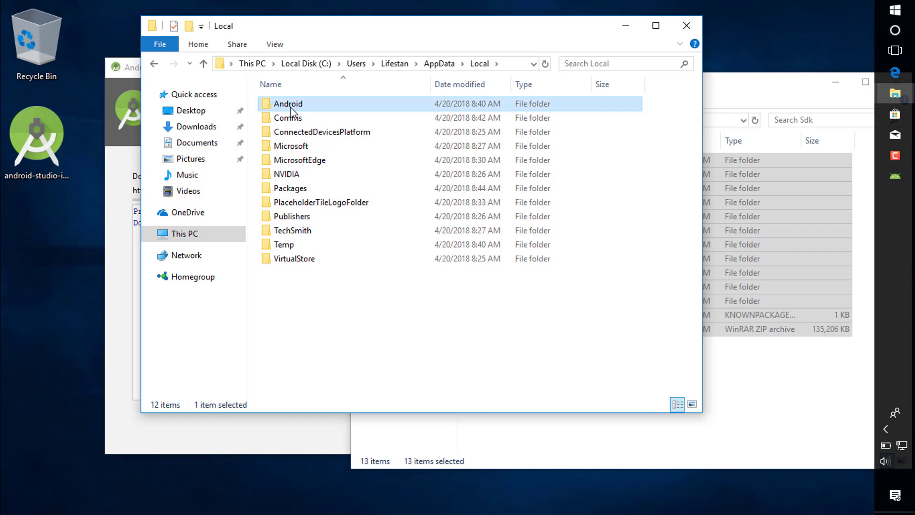
double_click(288, 105)
left_click(291, 106)
double_click(291, 106)
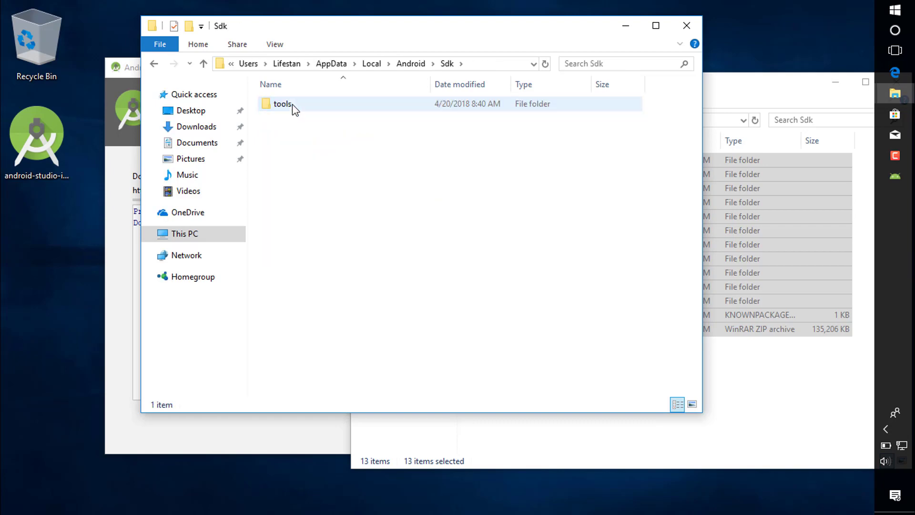
- Reselect all items in the other account's Sdk folder and return to the current account's Sdk window
left_click(794, 354)
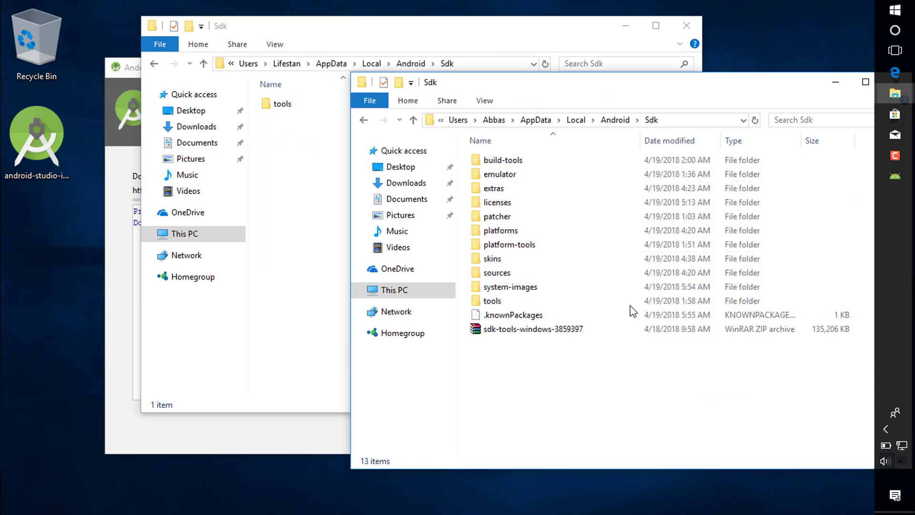
left_click_drag(506, 359, 628, 150)
left_click(292, 190)
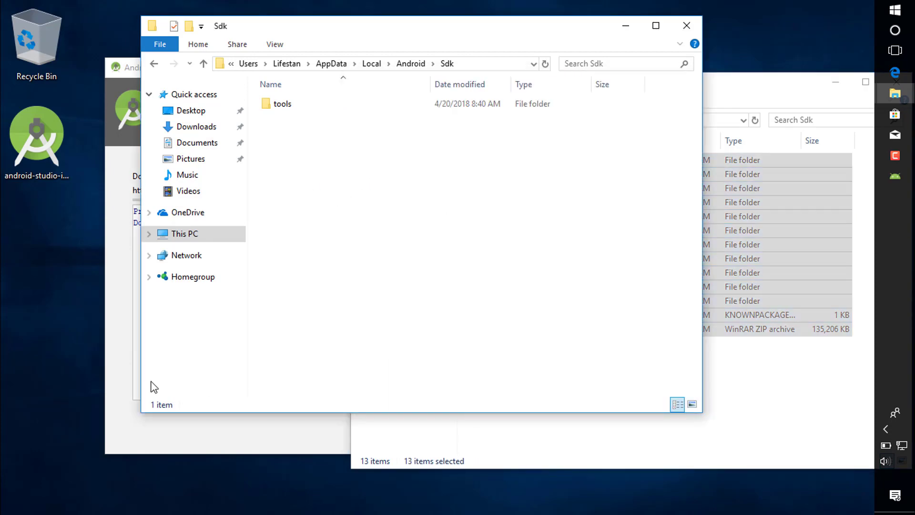
- Cancel the setup wizard's component download, finish the wizard, and close the Android Studio welcome window
left_click(130, 405)
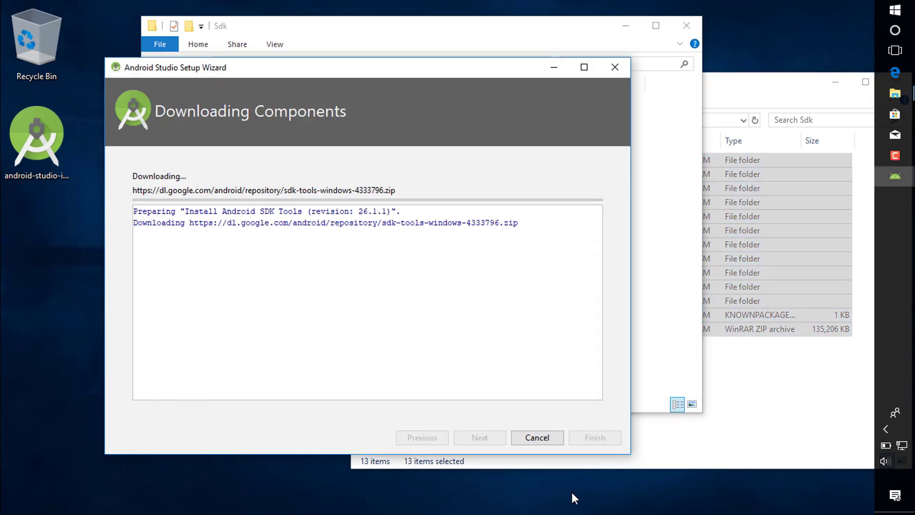
left_click(533, 437)
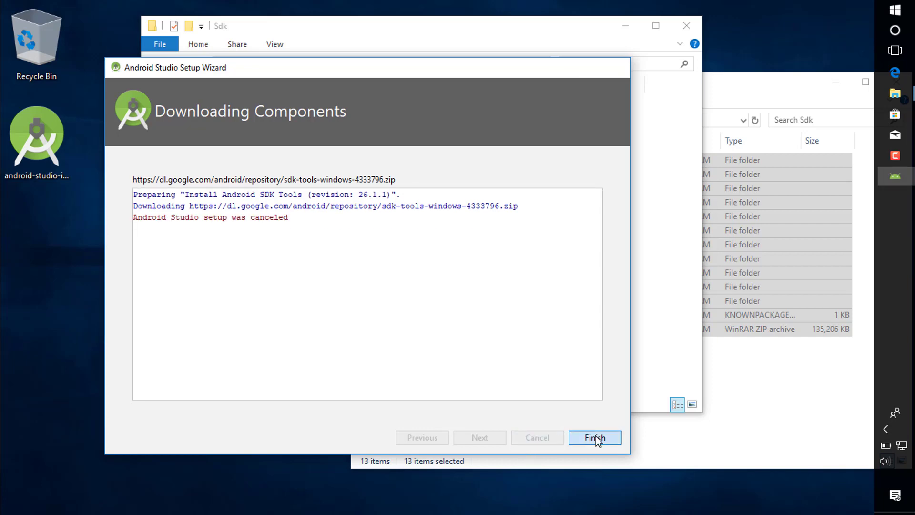
left_click(595, 437)
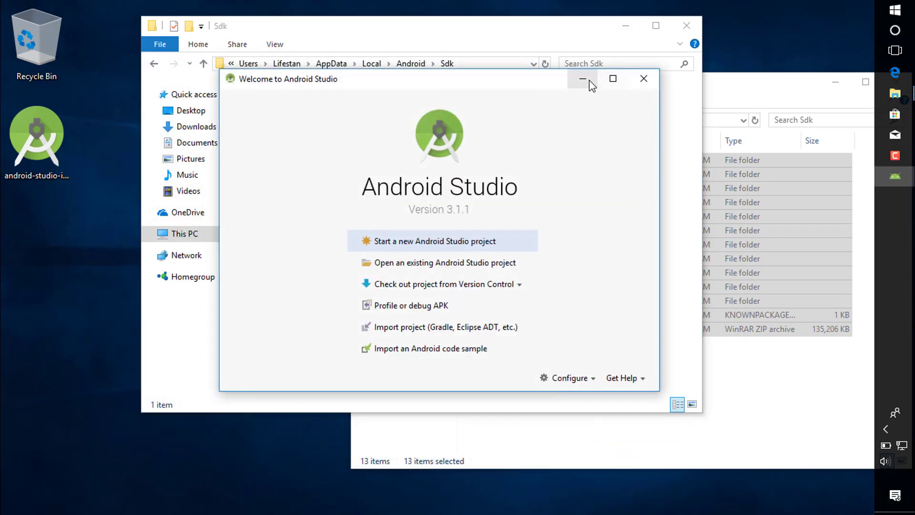
left_click(644, 78)
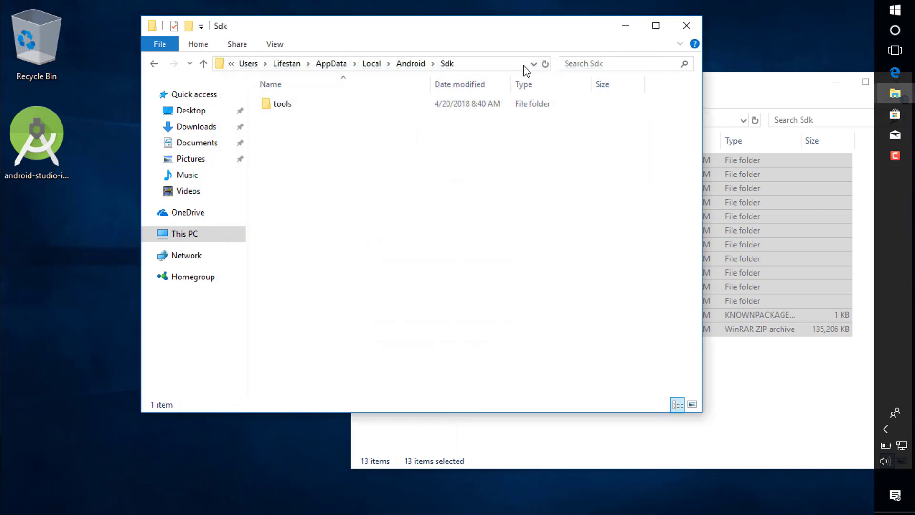
- Move the current account's Sdk window aside and select everything except system-images in the other account's Sdk folder
left_click_drag(520, 35, 502, 20)
left_click_drag(449, 33, 364, 55)
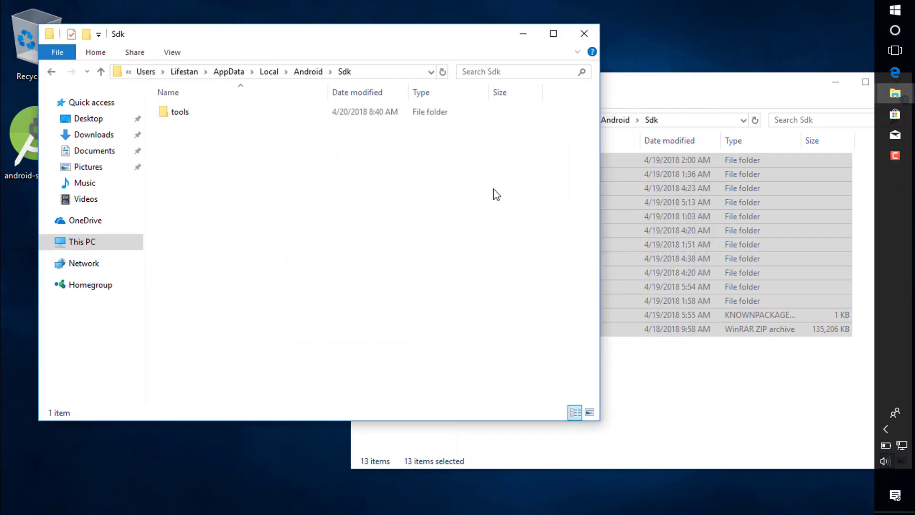
left_click(727, 381)
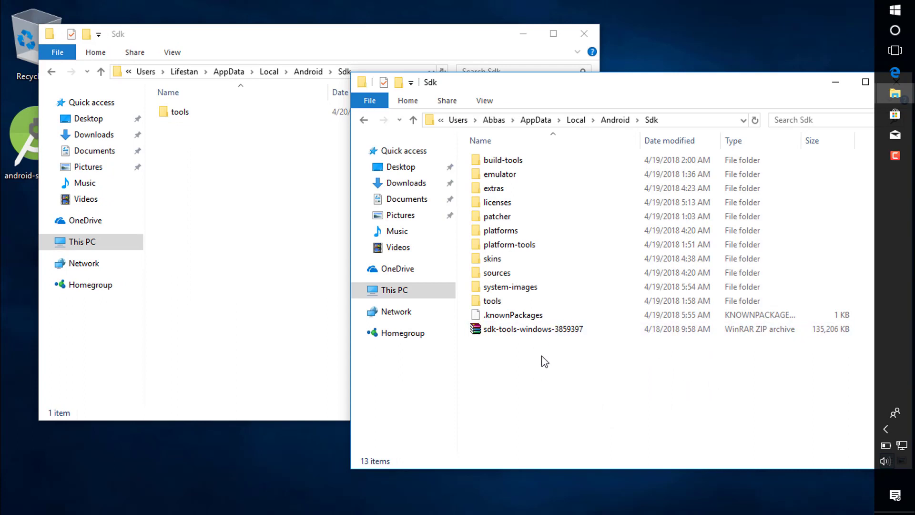
key("ctrl+a")
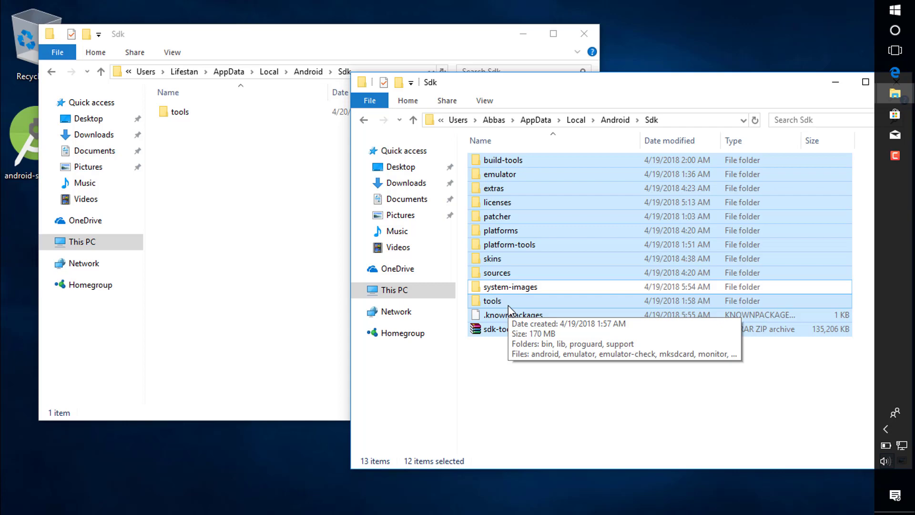
right_click(496, 302)
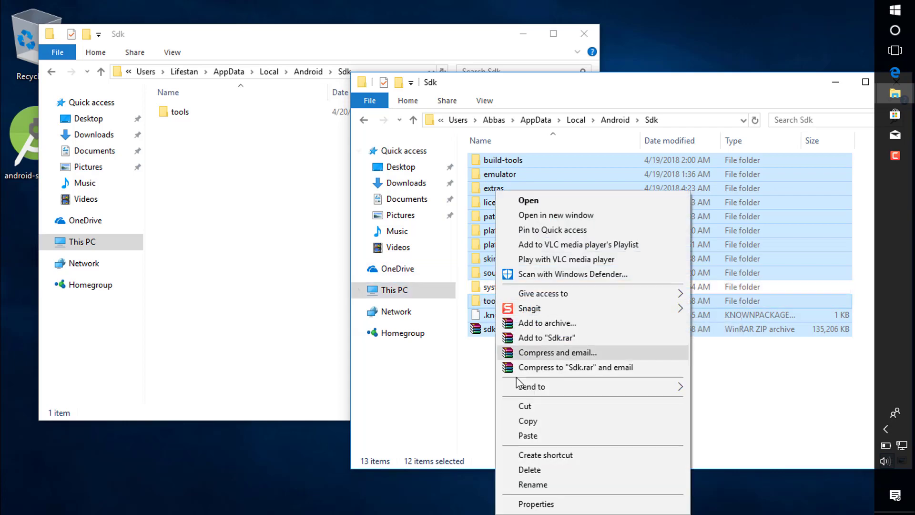
left_click(528, 435)
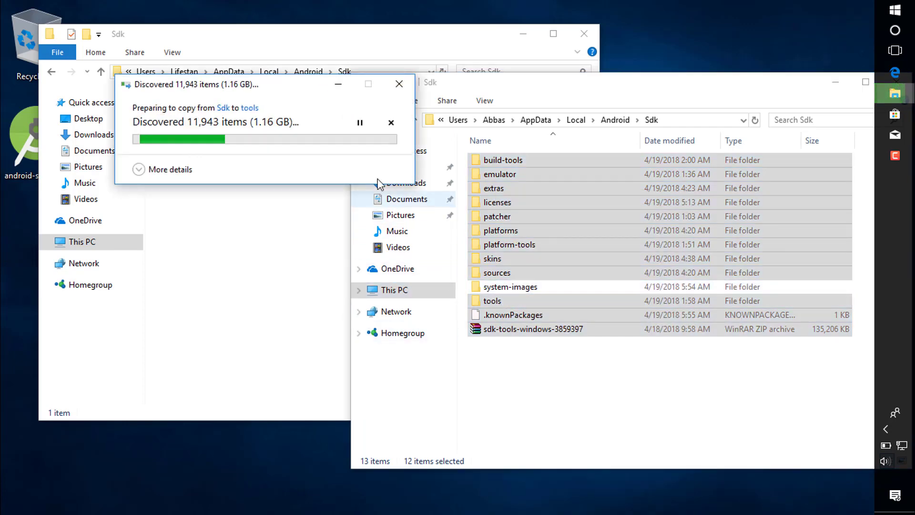
left_click(399, 85)
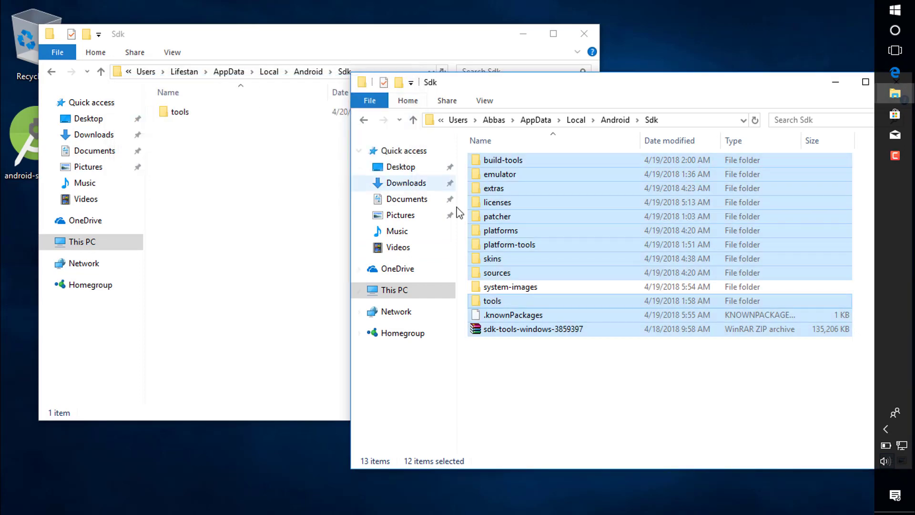
- Copy the selected SDK items from the other account's folder into the current account's Sdk folder, showing the transfer details
right_click(508, 329)
left_click(543, 252)
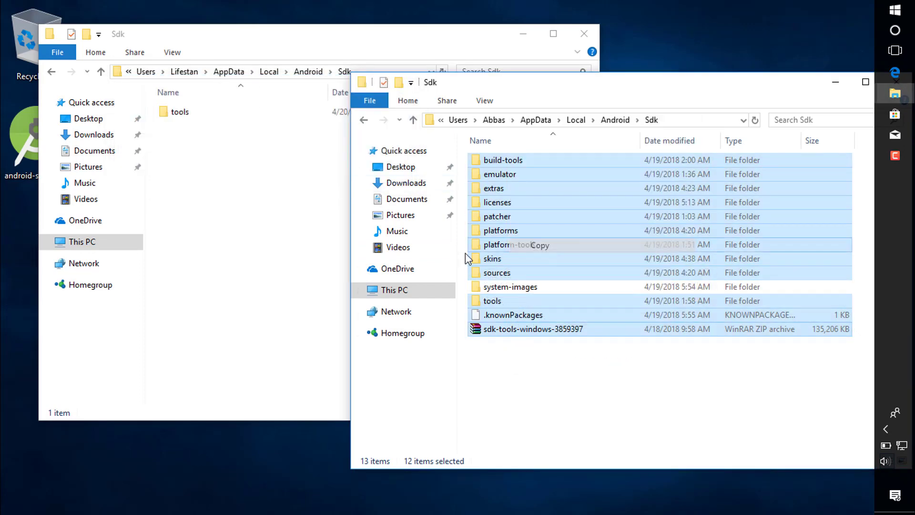
left_click(274, 251)
right_click(258, 214)
left_click(273, 303)
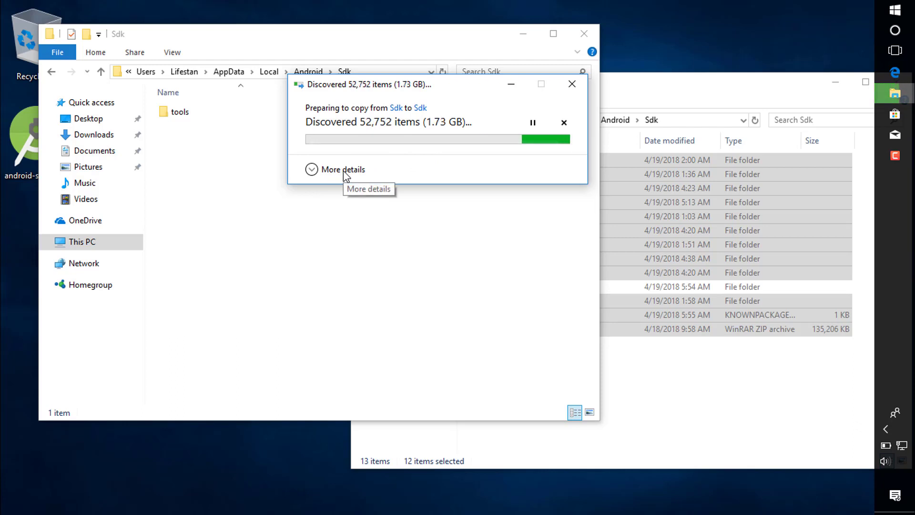
left_click(337, 171)
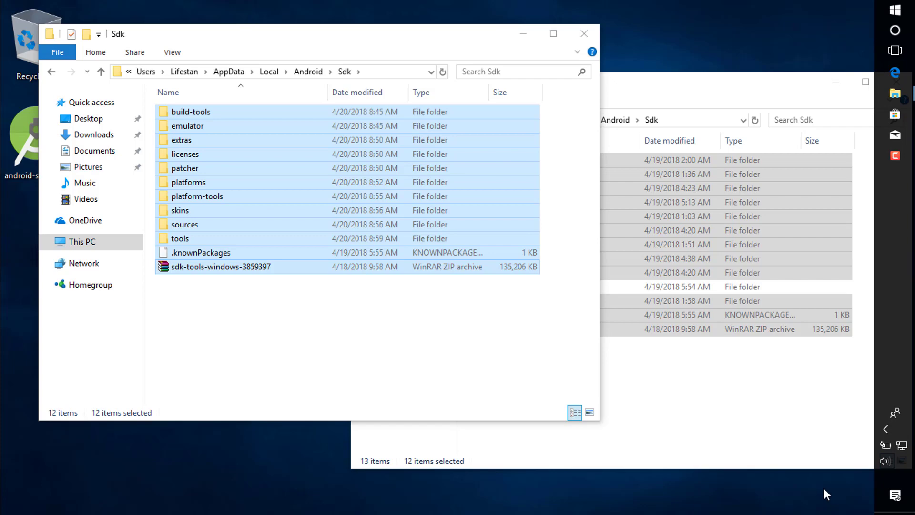
- Clear the selections in both Sdk folders, close the current account's Sdk window, and minimize the other one
left_click(665, 437)
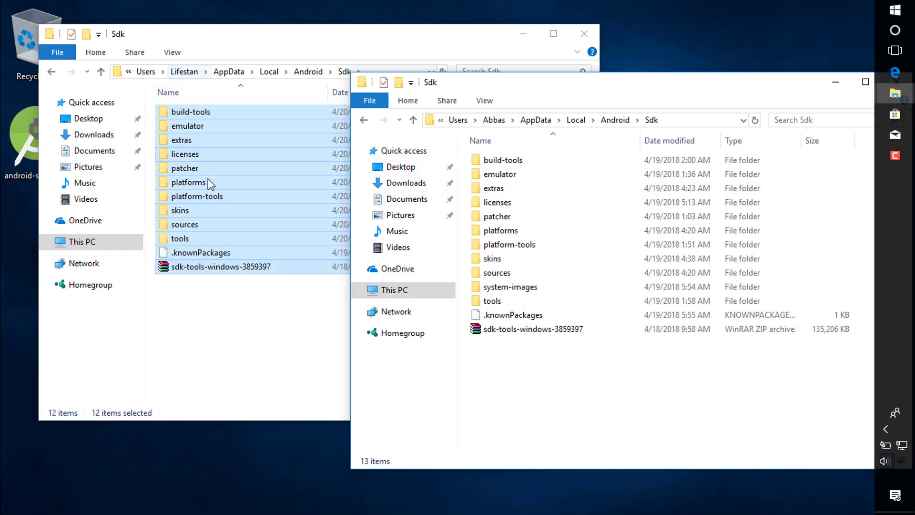
left_click(223, 322)
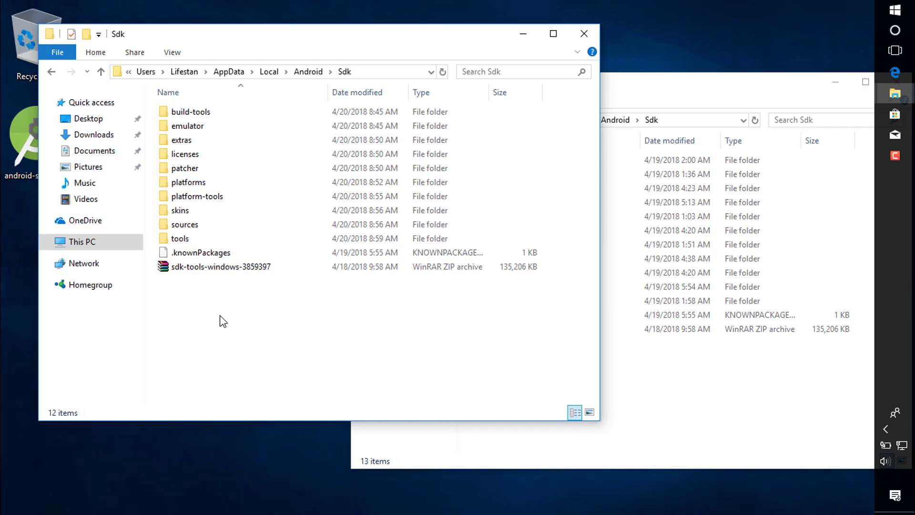
left_click(584, 33)
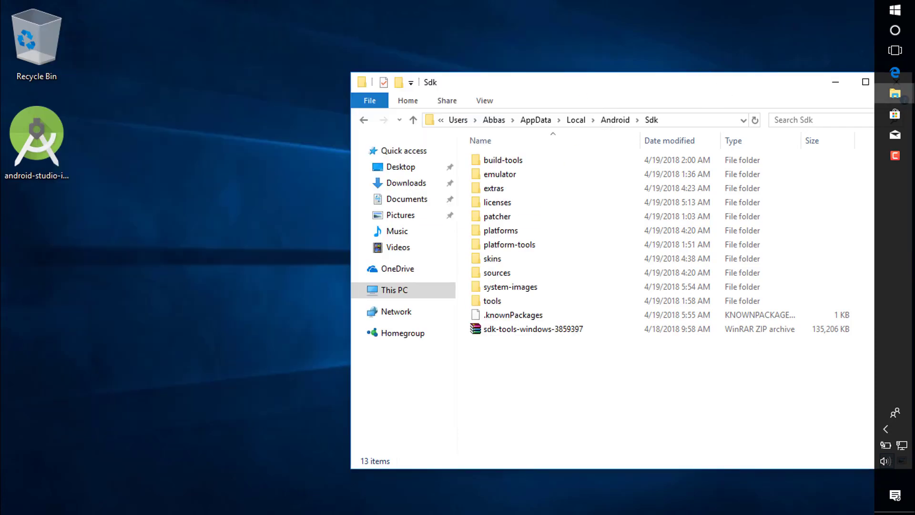
left_click(835, 88)
- Launch Android Studio from the recently added apps
left_click(895, 14)
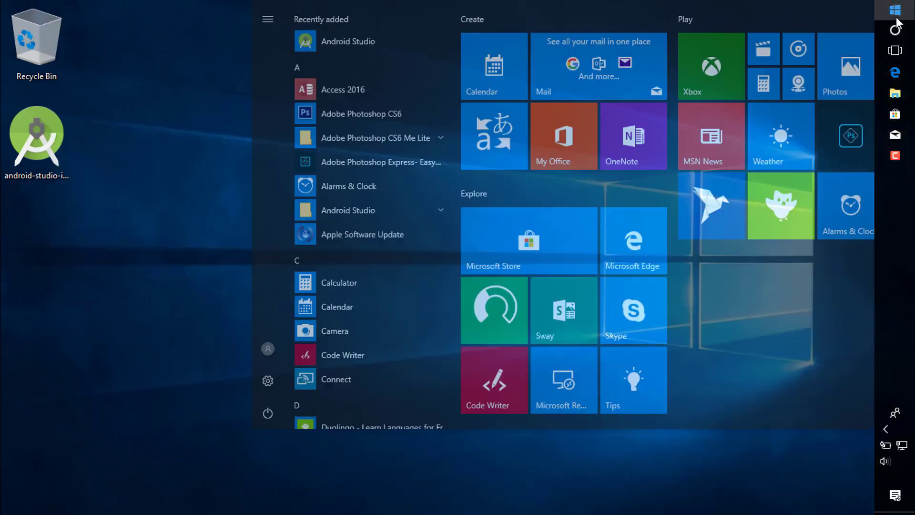
type("an")
key("BackSpace")
key("BackSpace")
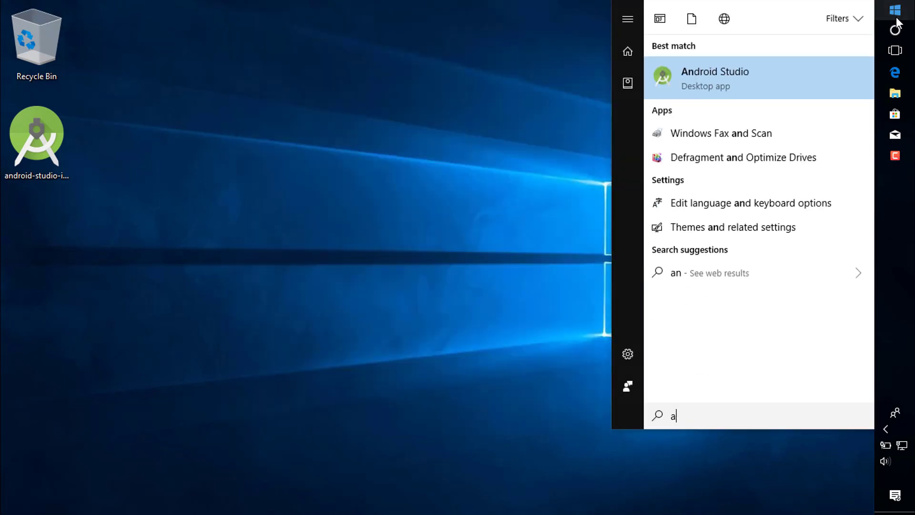
left_click(895, 11)
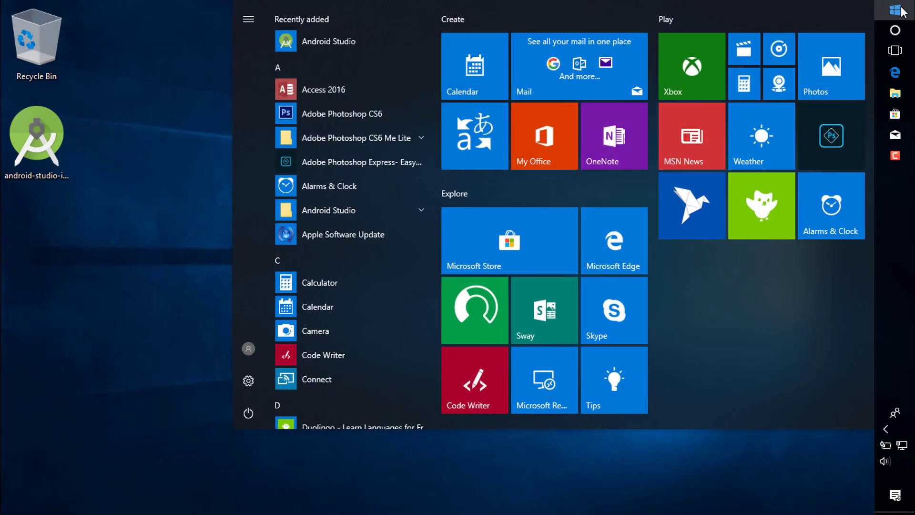
left_click(311, 48)
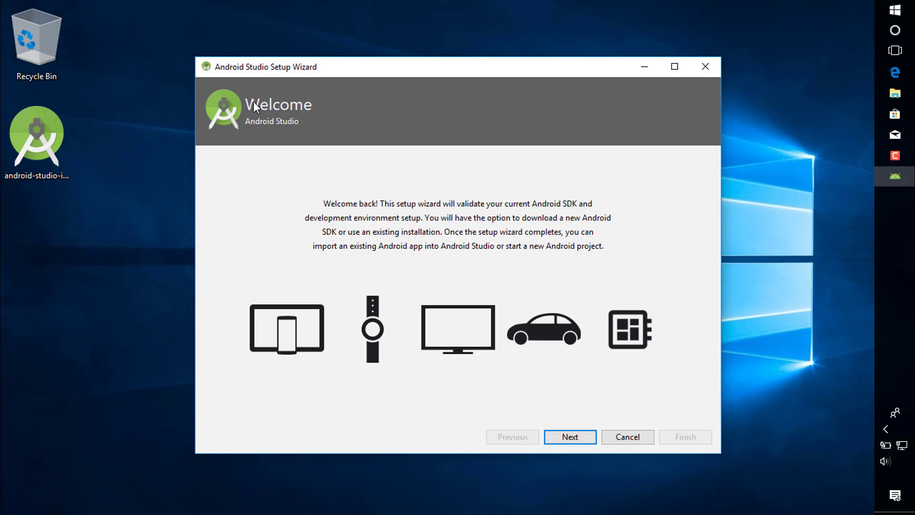
- Go through the setup wizard with the Standard setup type and IntelliJ theme, and apply the verified settings
left_click(570, 438)
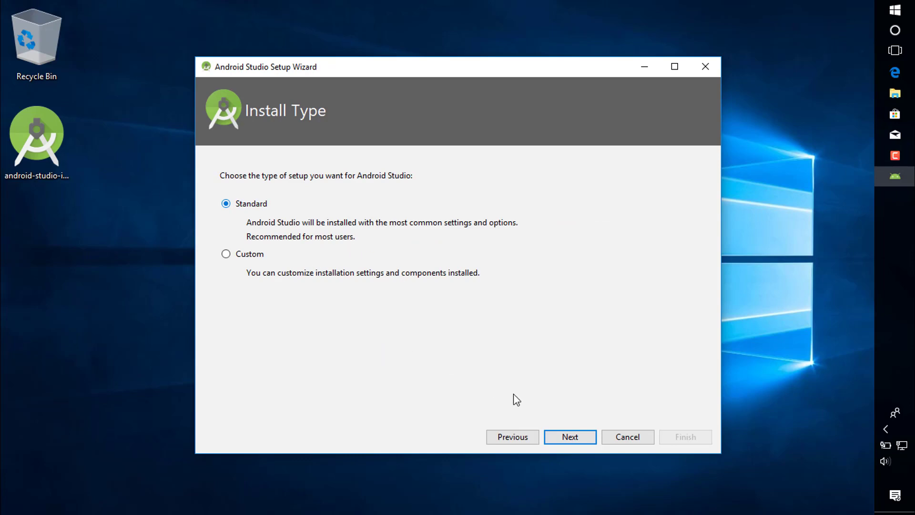
left_click(586, 439)
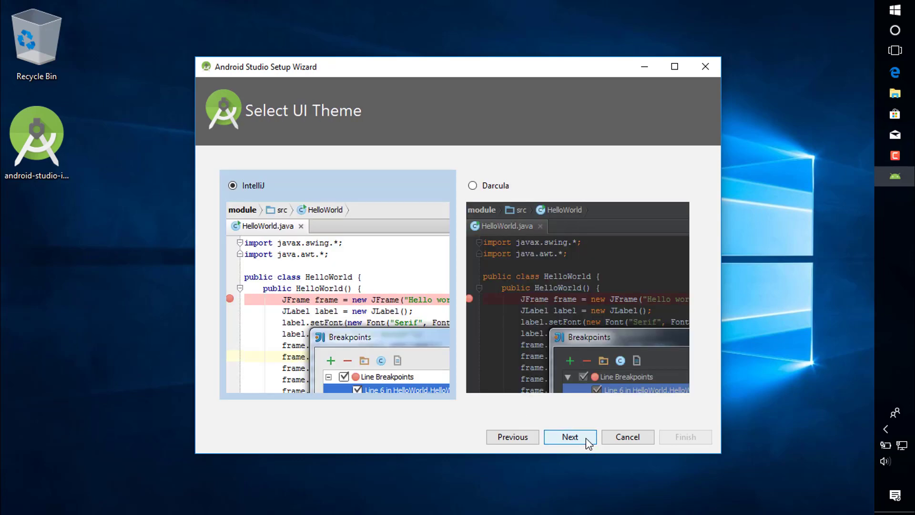
left_click(586, 439)
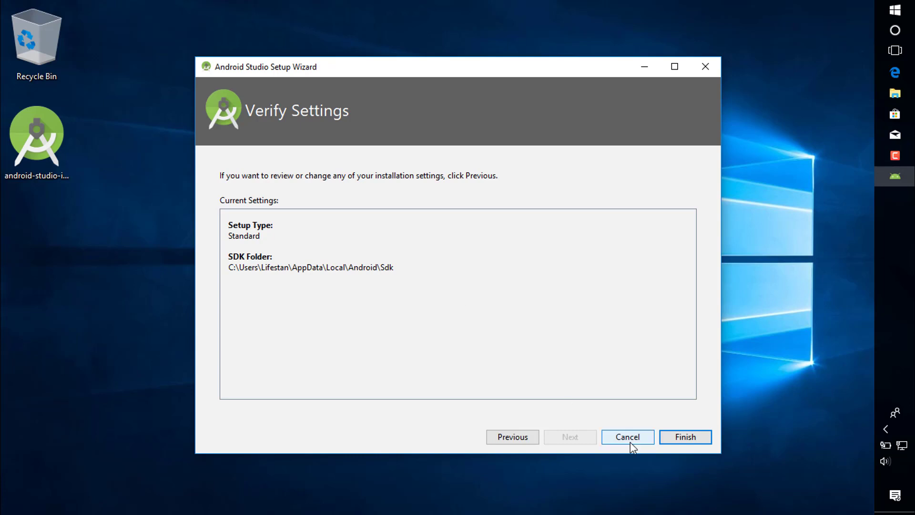
left_click(684, 437)
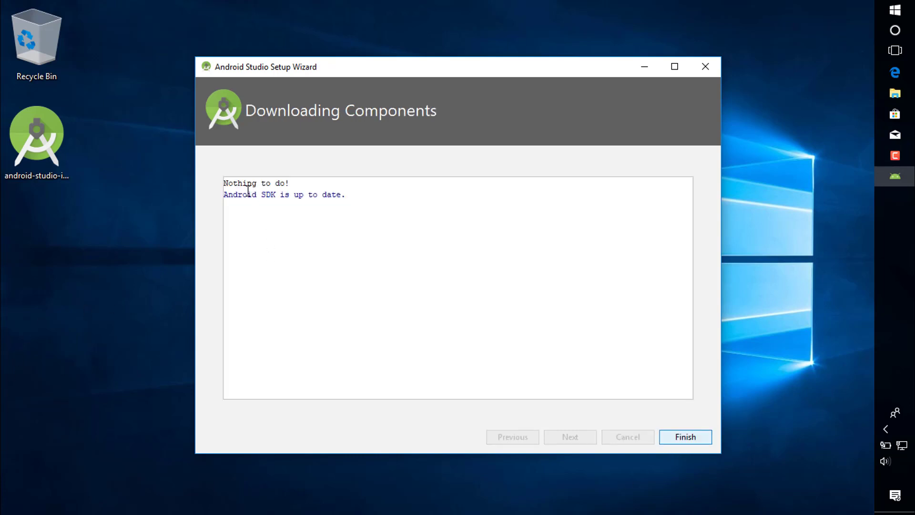
- Finish the Android Studio Setup Wizard and reposition the welcome window slightly
left_click_drag(248, 186, 321, 200)
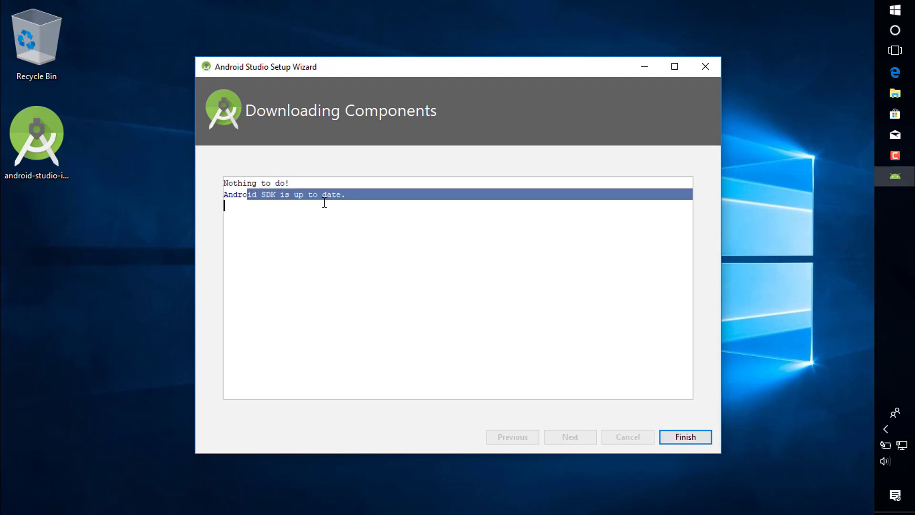
left_click(370, 203)
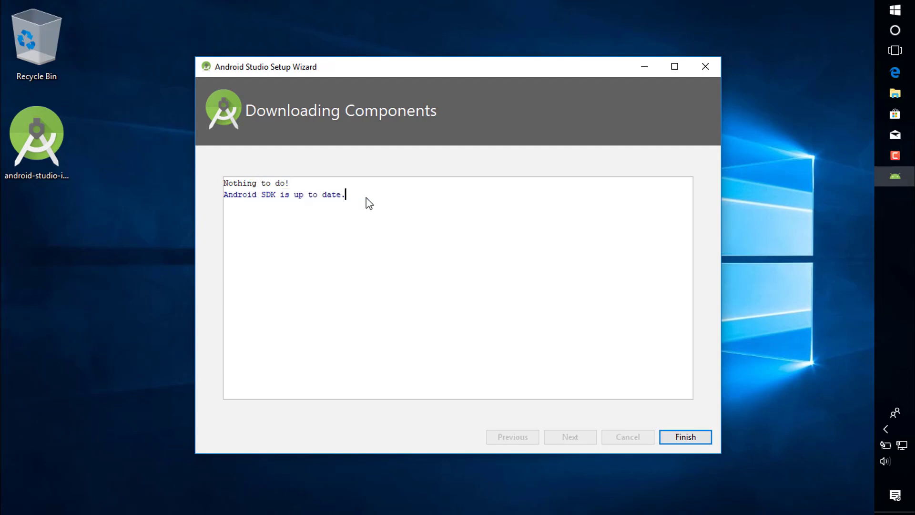
left_click(685, 438)
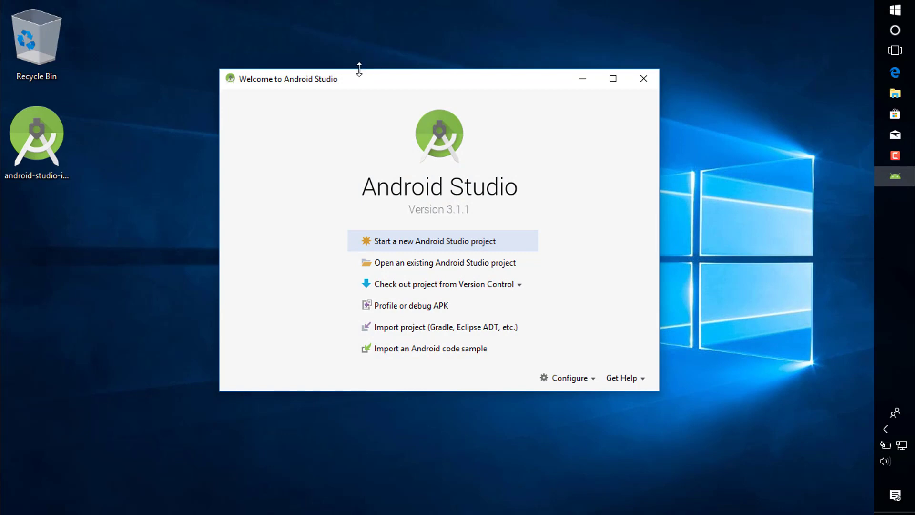
left_click_drag(360, 83, 405, 80)
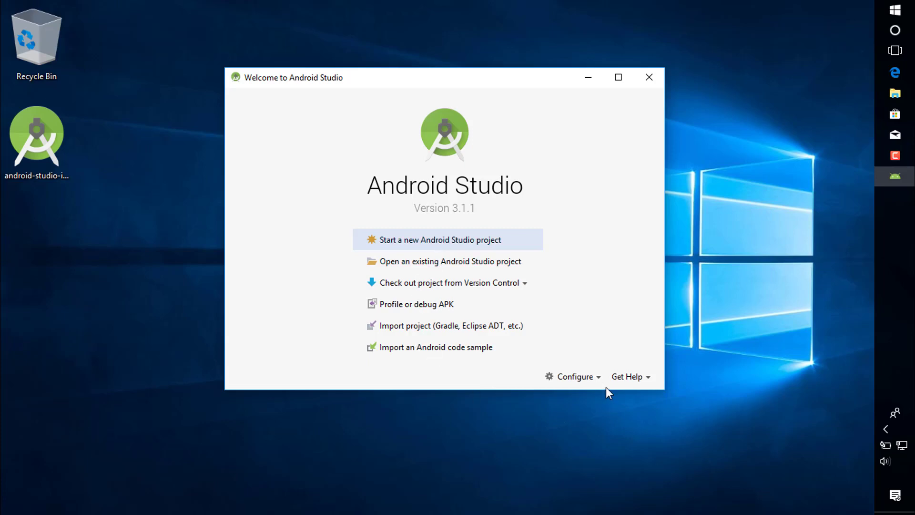
- Review the installed SDK platforms, SDK location and SDK component setup in the SDK Manager, and cancel without changes
left_click(598, 378)
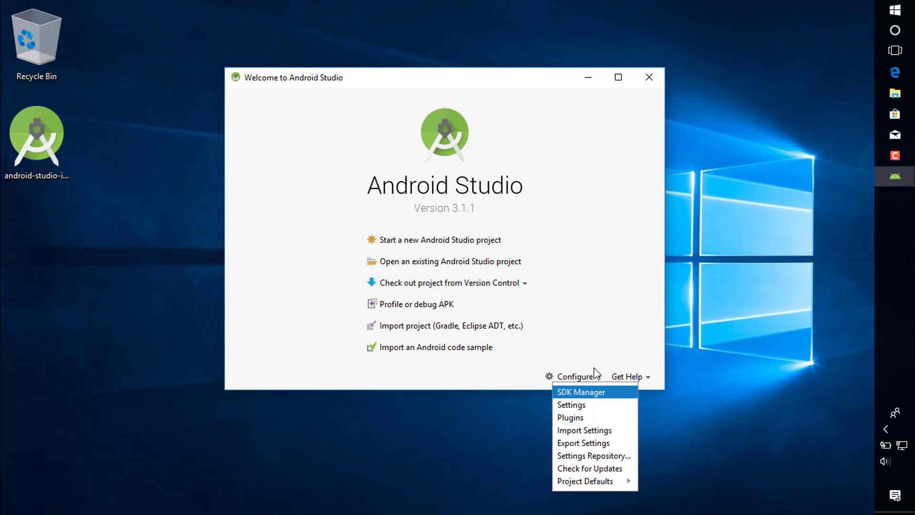
left_click(595, 394)
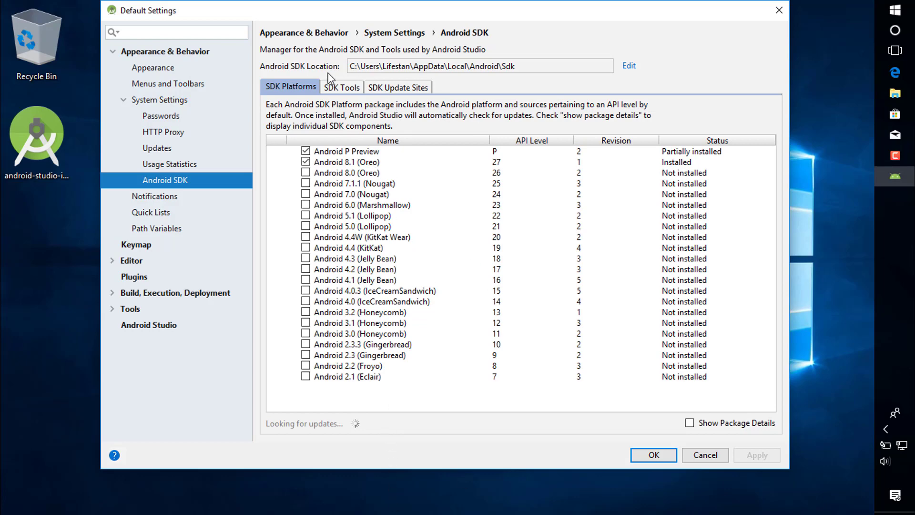
left_click(629, 67)
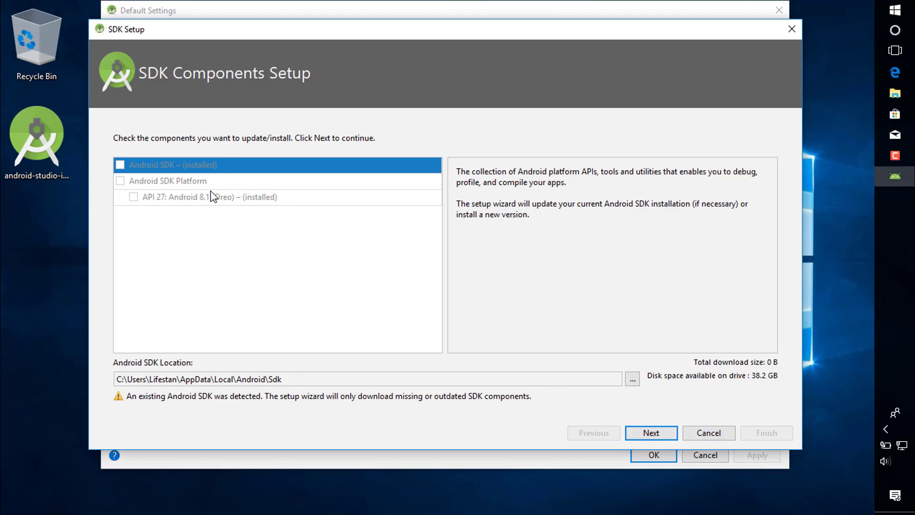
left_click(652, 434)
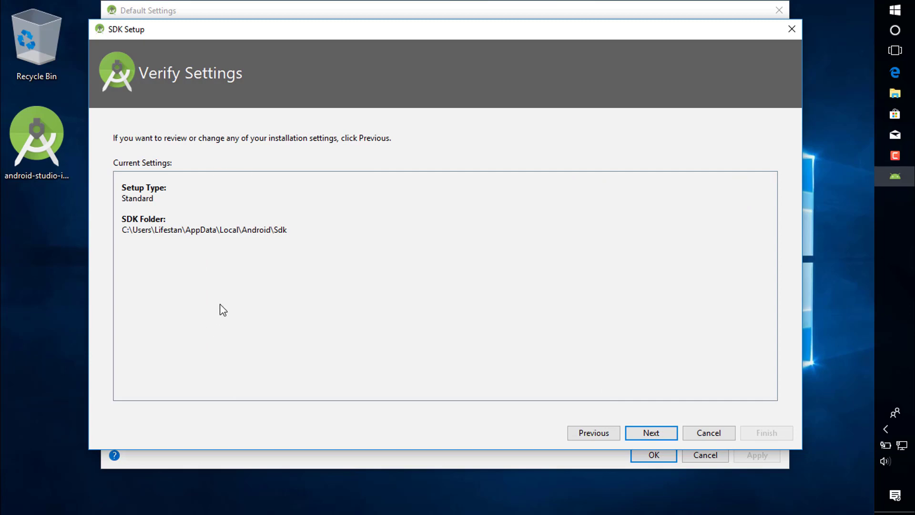
left_click(715, 432)
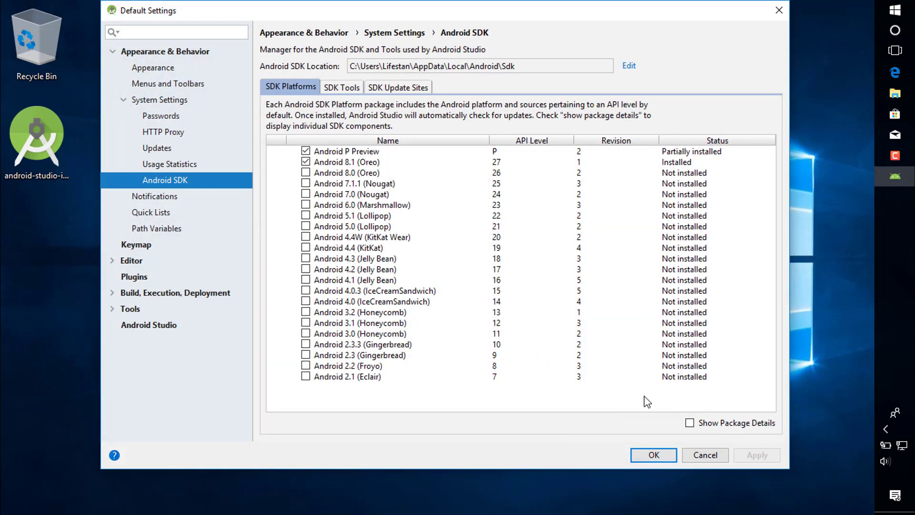
left_click(705, 456)
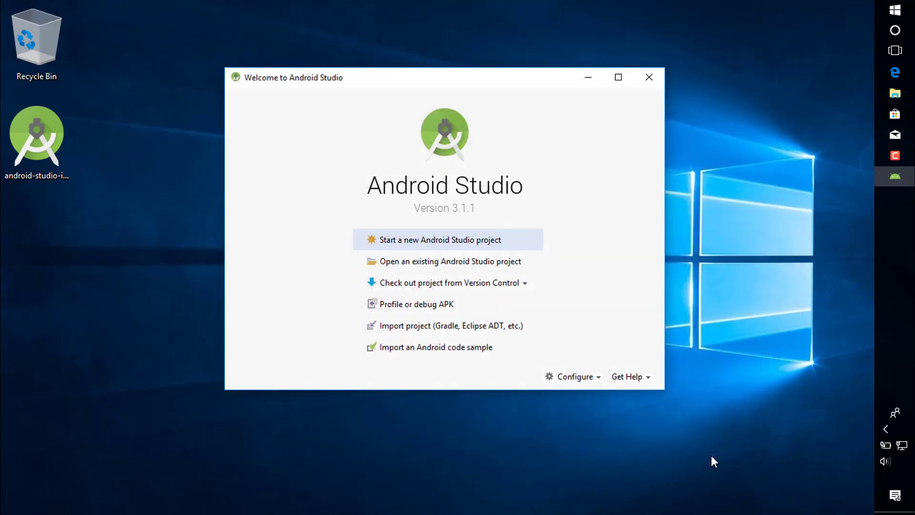
- Start a new Android Studio project, keeping the application name My Application and the default company domain and project location
left_click(451, 245)
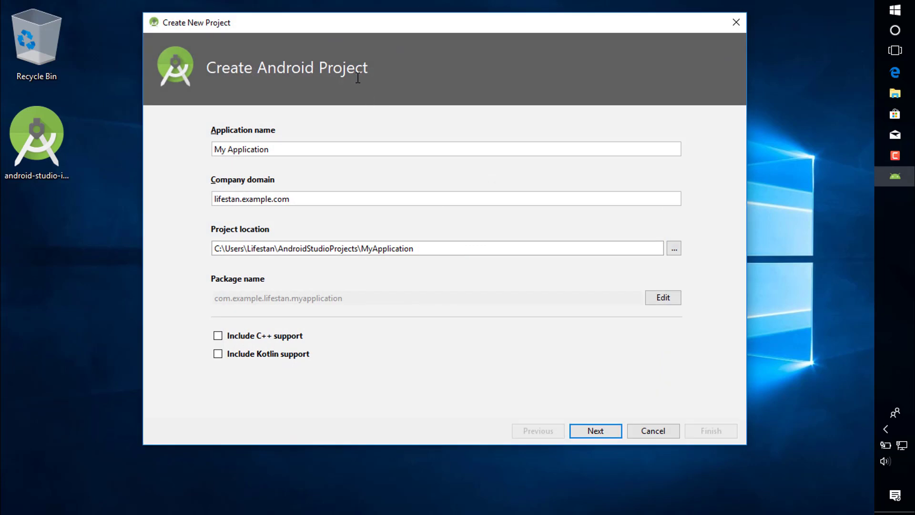
left_click(280, 149)
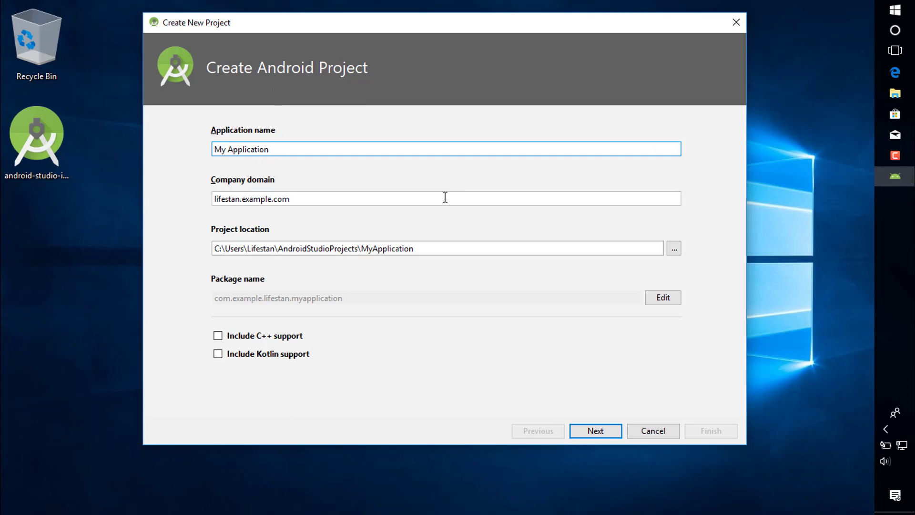
left_click(595, 432)
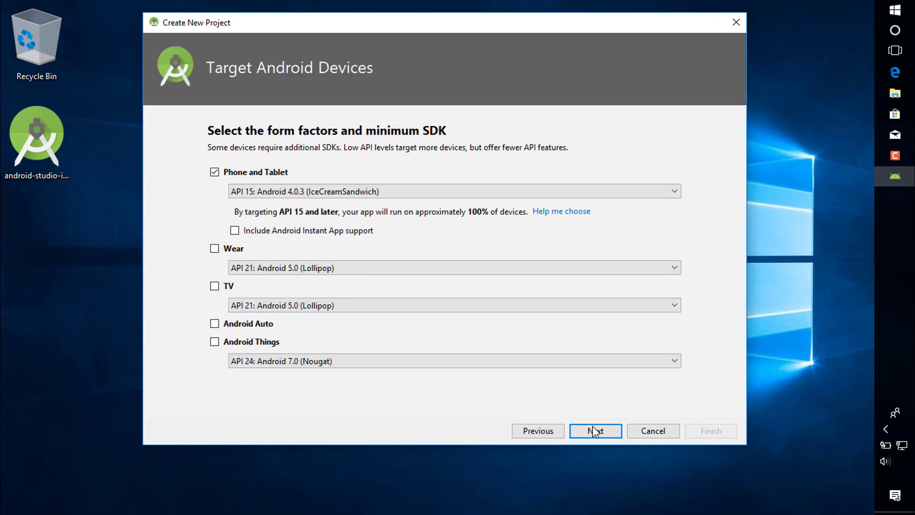
- Set the minimum SDK to API 28: Android (P) for Phone and Tablet, Wear, TV and Android Things, and continue
left_click(320, 193)
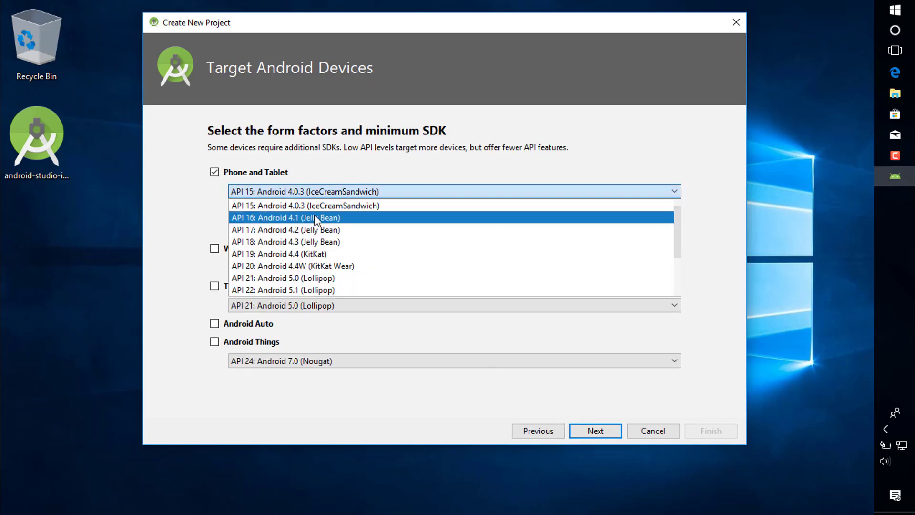
scroll(348, 269, "down", 2)
left_click(347, 284)
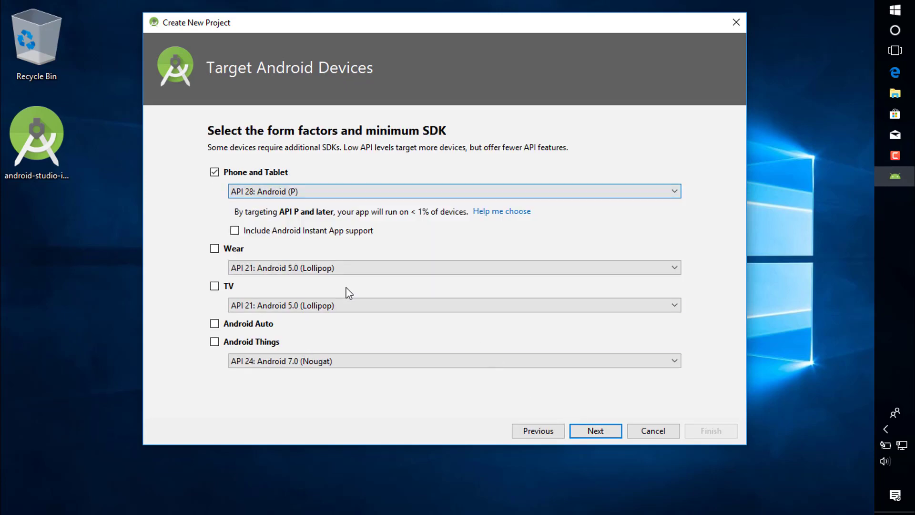
left_click(297, 269)
left_click(296, 357)
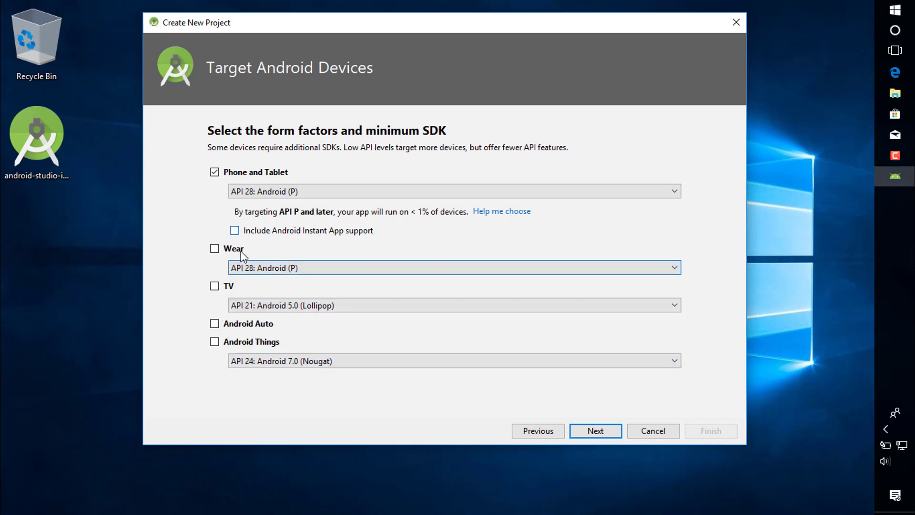
left_click(284, 306)
left_click(309, 401)
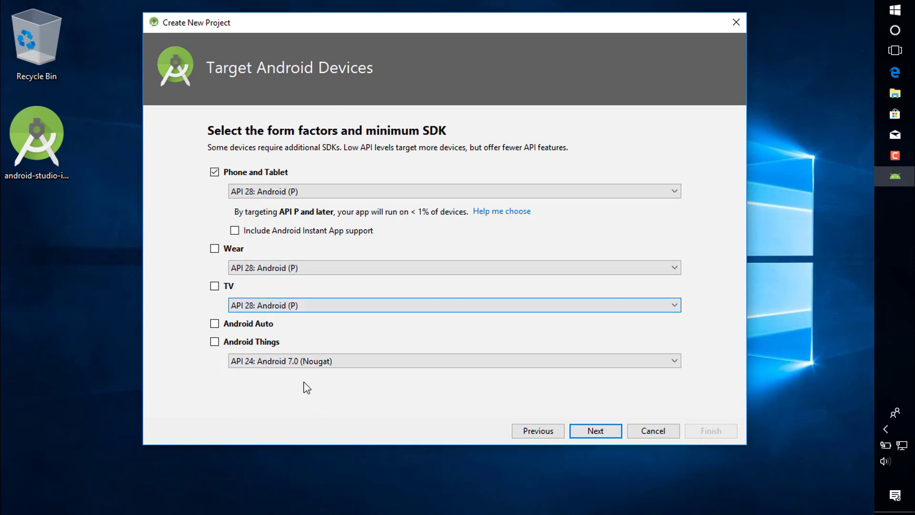
left_click(295, 358)
left_click(294, 420)
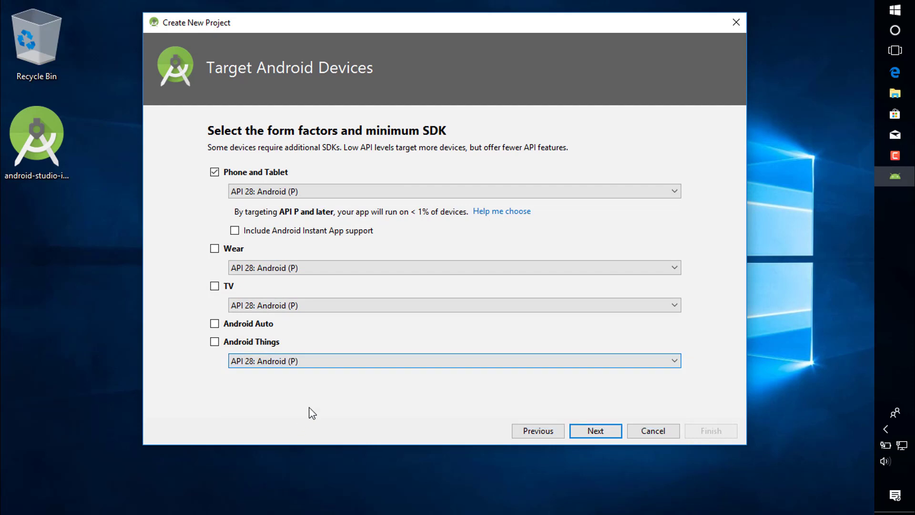
left_click(614, 437)
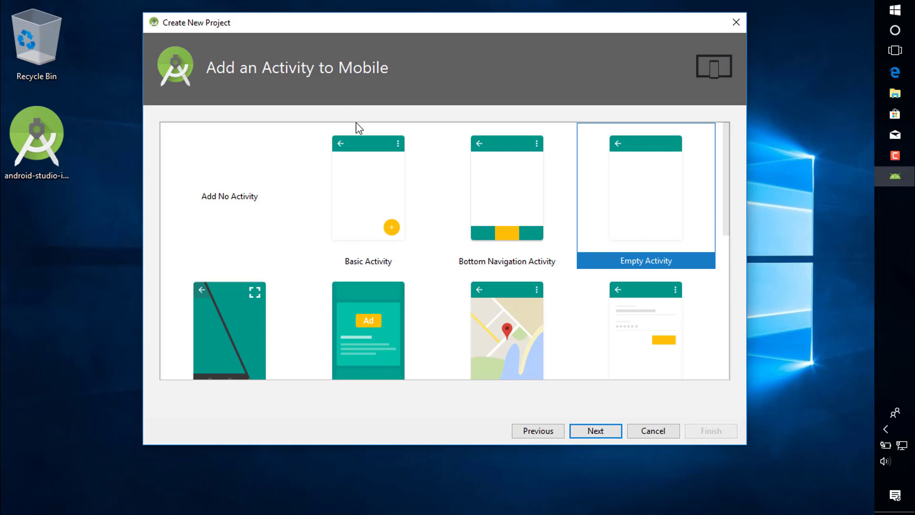
scroll(378, 312, "down", 1)
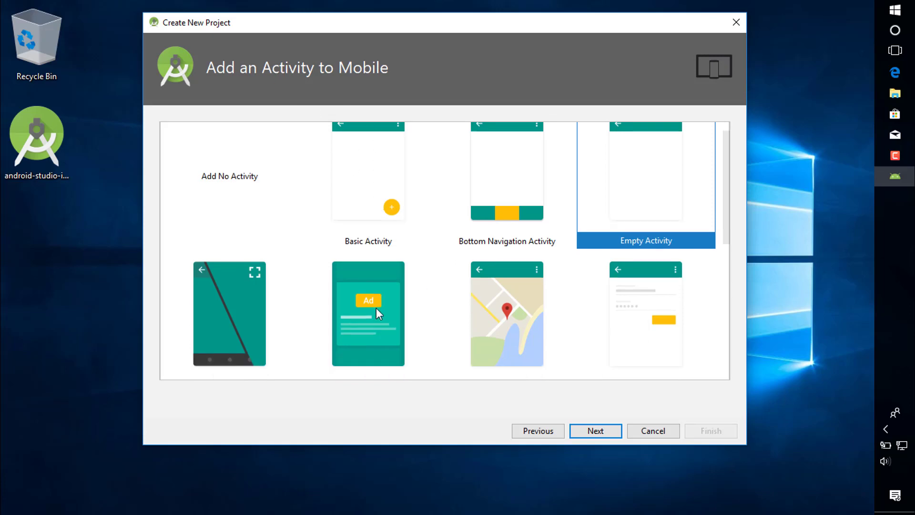
left_click(243, 315)
left_click(582, 432)
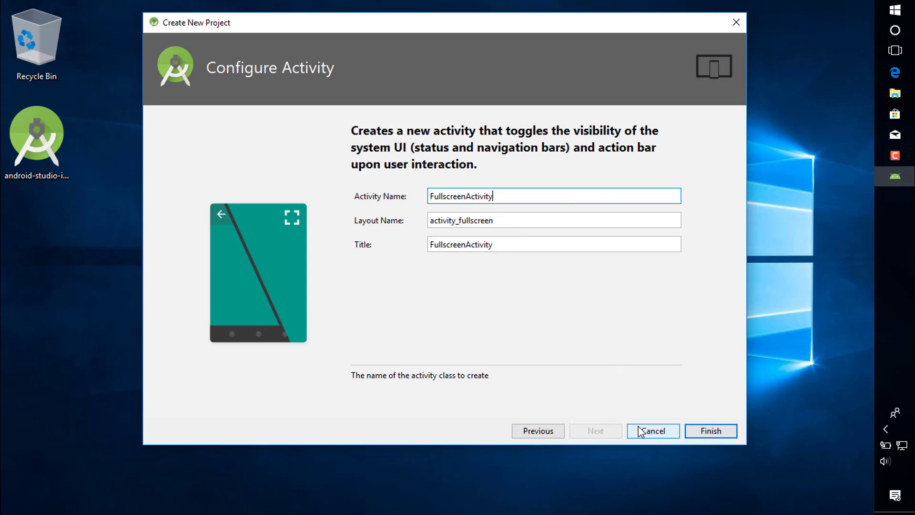
left_click(538, 431)
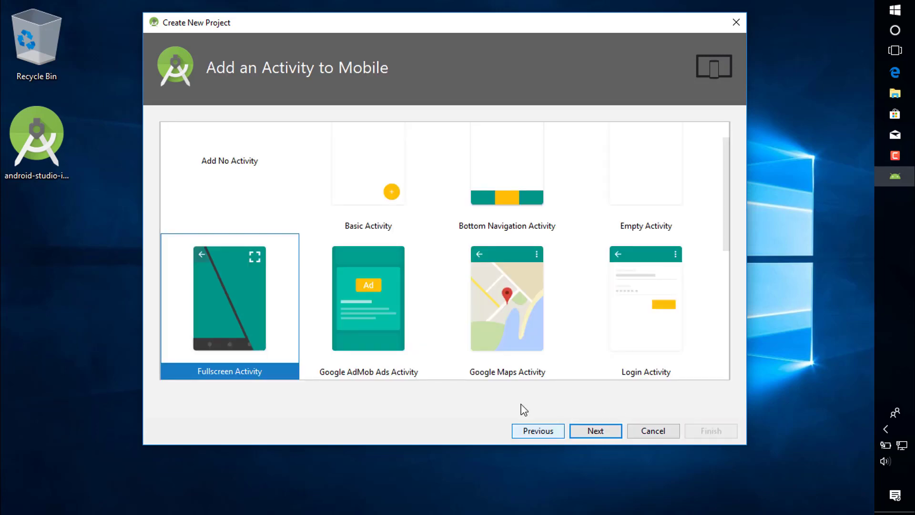
- Choose Add No Activity for the mobile project and finish creating it
scroll(213, 260, "up", 2)
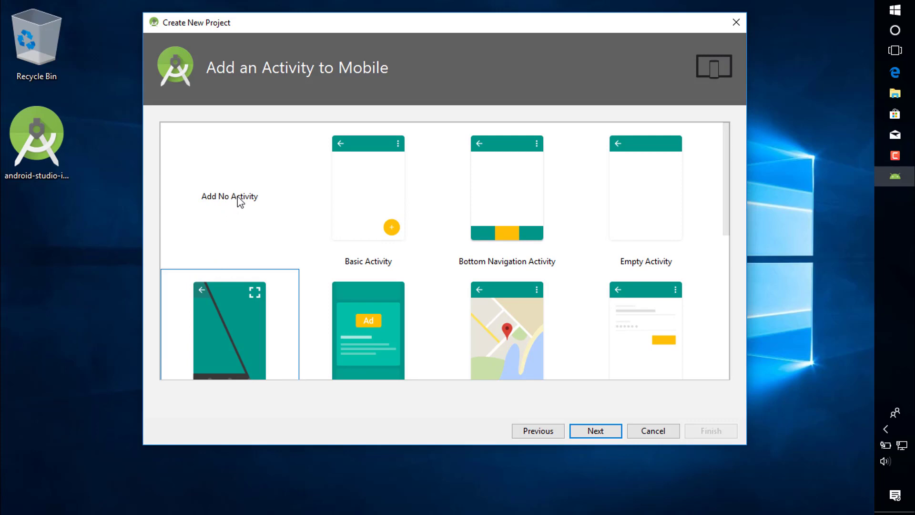
left_click(237, 203)
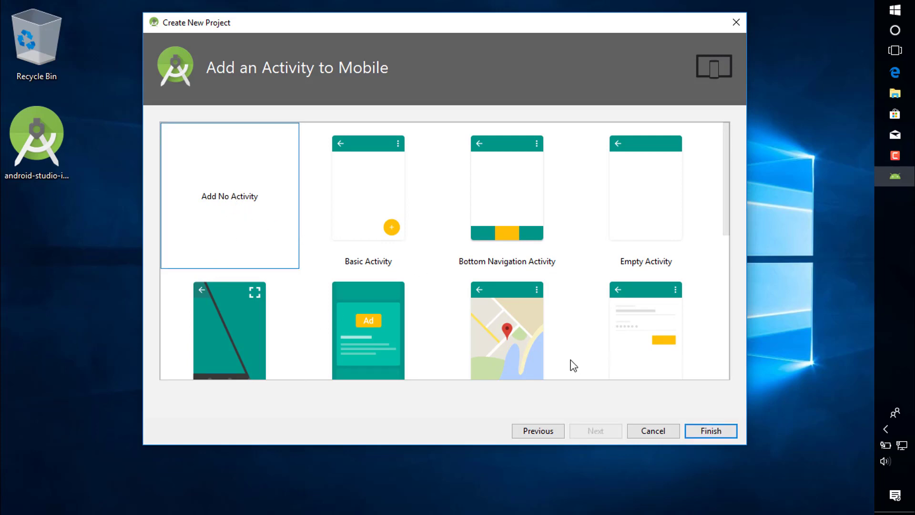
left_click(716, 433)
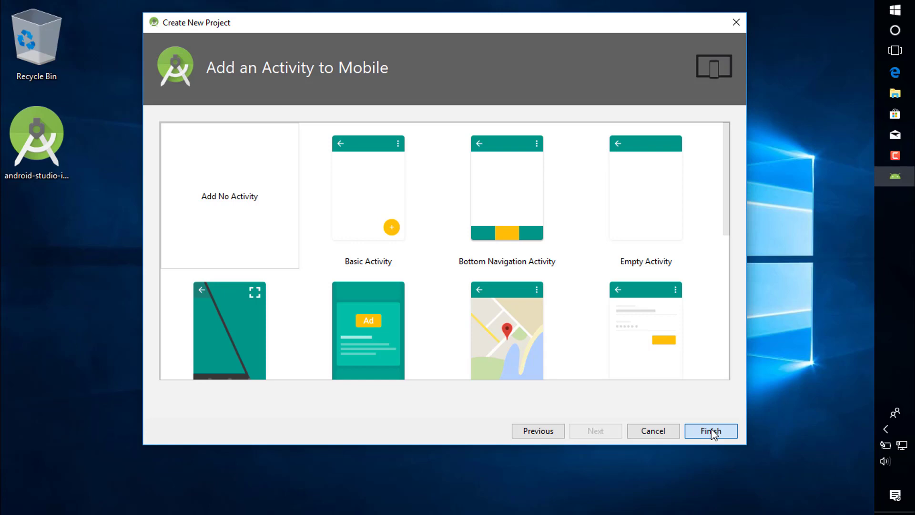
left_click(711, 431)
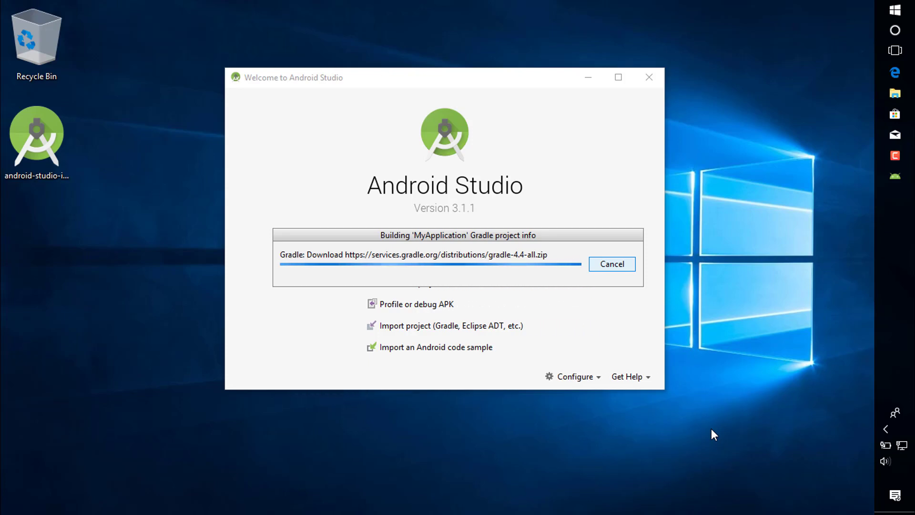
- Switch to File Explorer and open the folder 3. Creating a New Project inside Install Android P on New Volume (F:)
key("super+e")
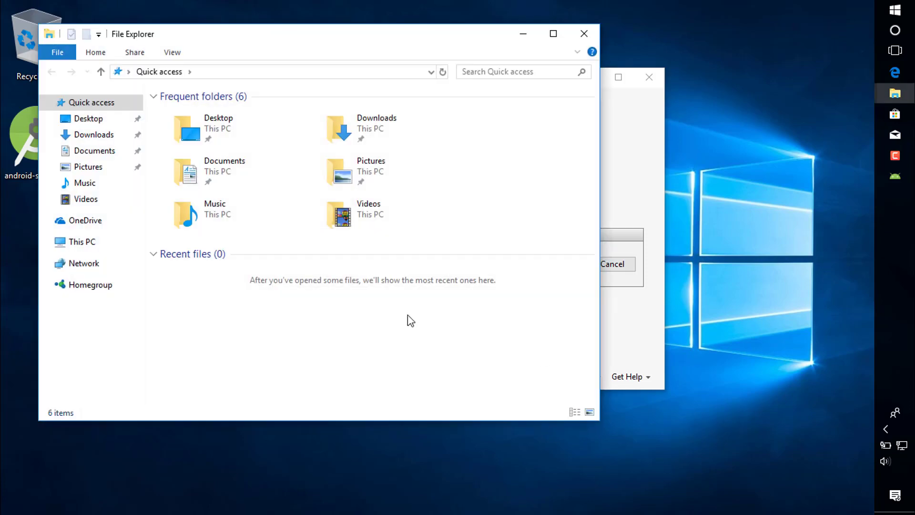
left_click(90, 242)
left_click(221, 353)
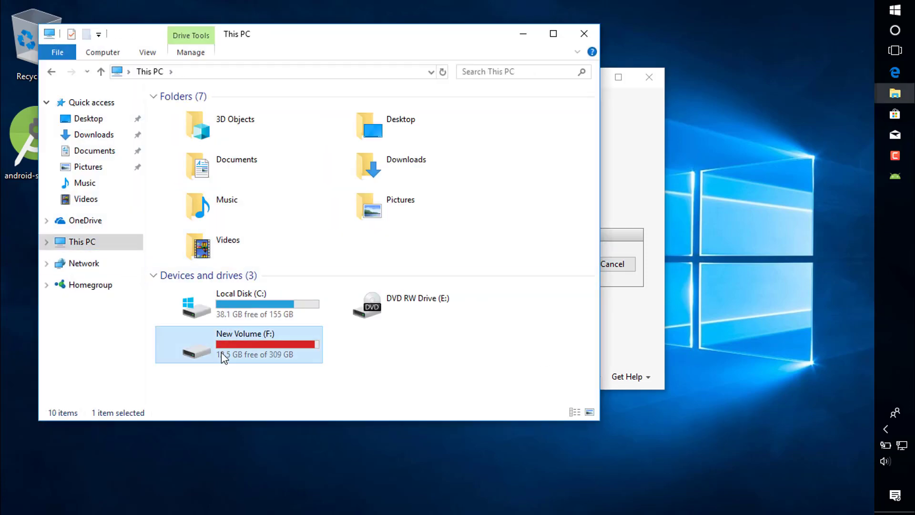
double_click(221, 353)
double_click(211, 155)
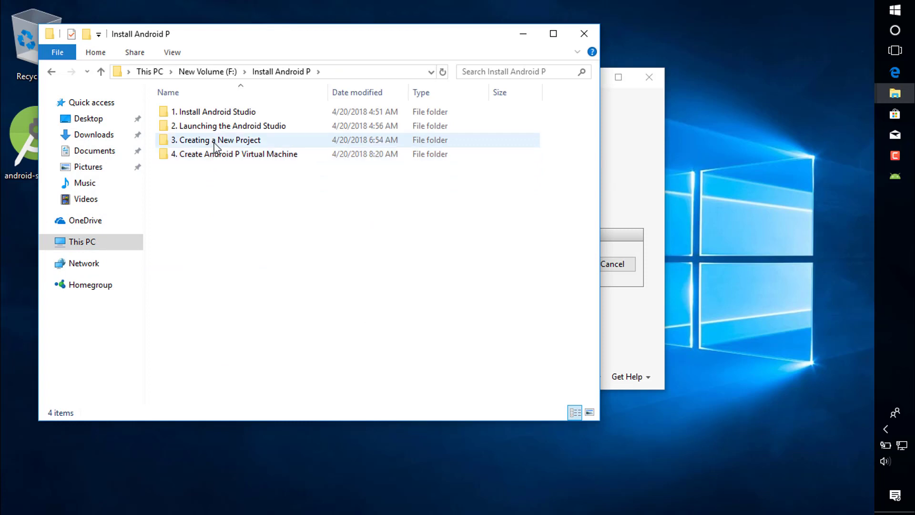
double_click(215, 142)
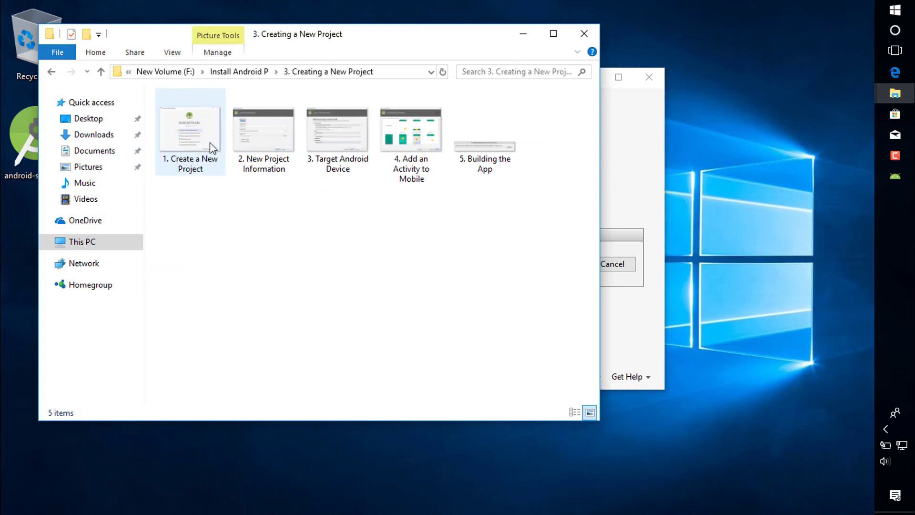
- View the image 5. Building the App in Photos, moving its window fully into view, and close it
double_click(496, 155)
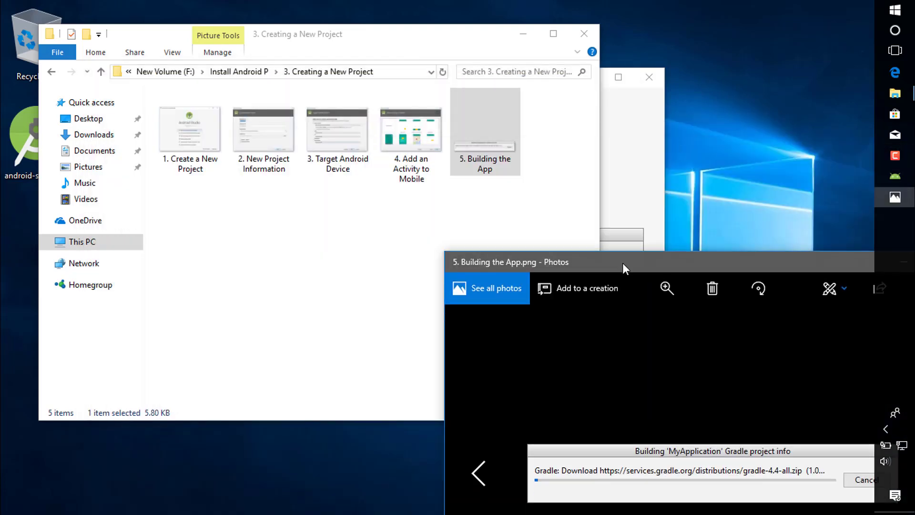
left_click_drag(623, 262, 416, 118)
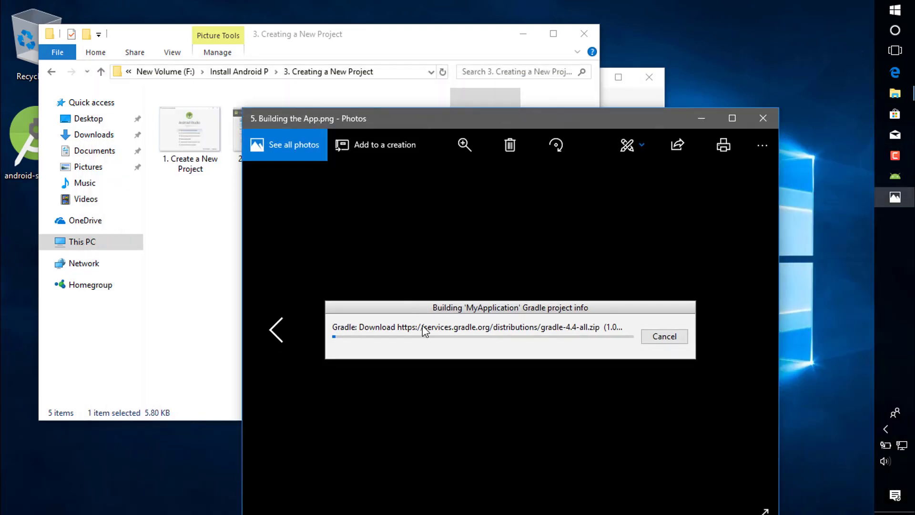
left_click(763, 118)
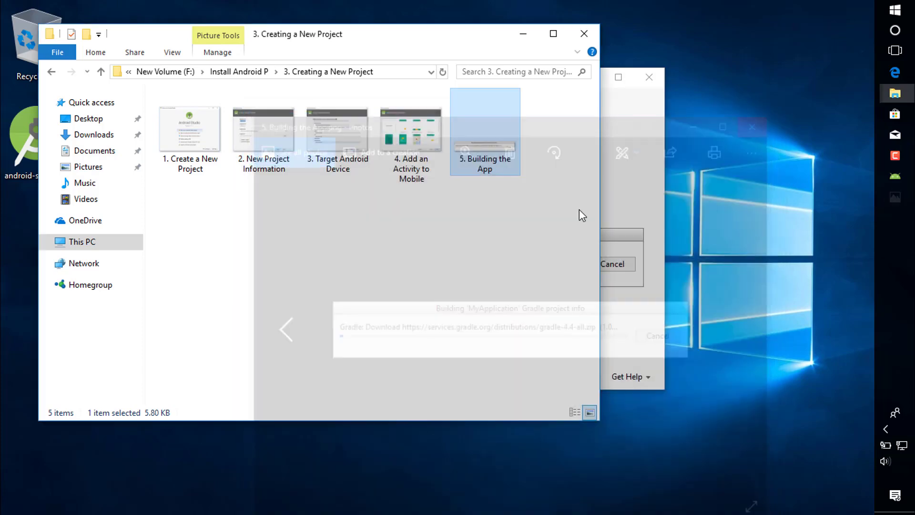
left_click(465, 262)
- Open the folder 4. Create Android P Virtual Machine inside Install Android P and view the image 1. close the Welcome window in Photos
left_click(101, 71)
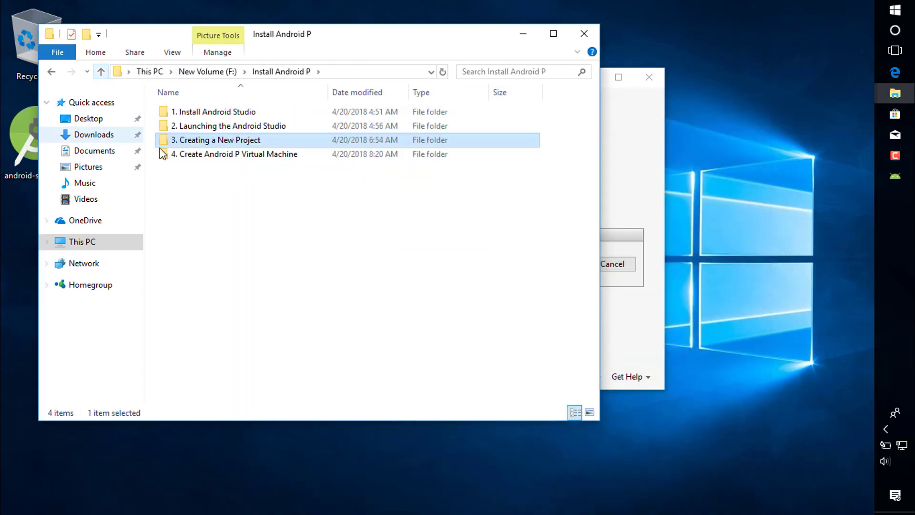
double_click(167, 154)
left_click(175, 124)
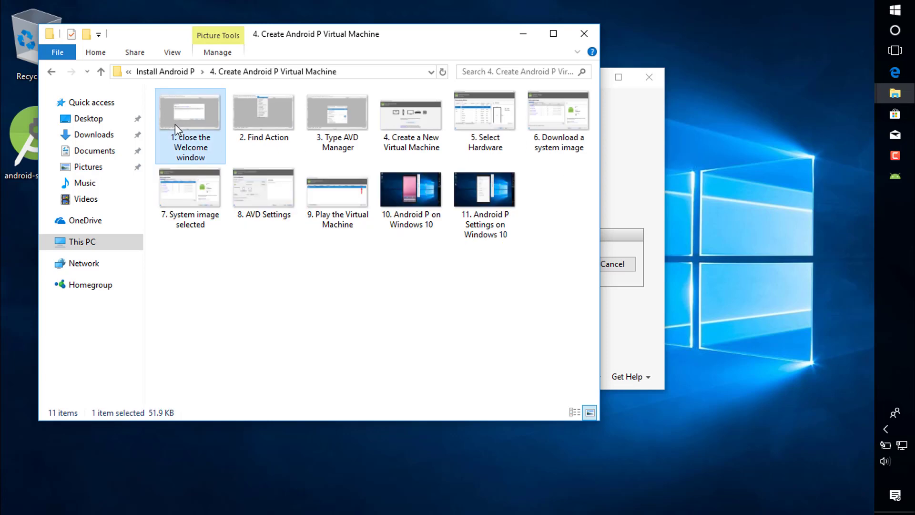
double_click(175, 124)
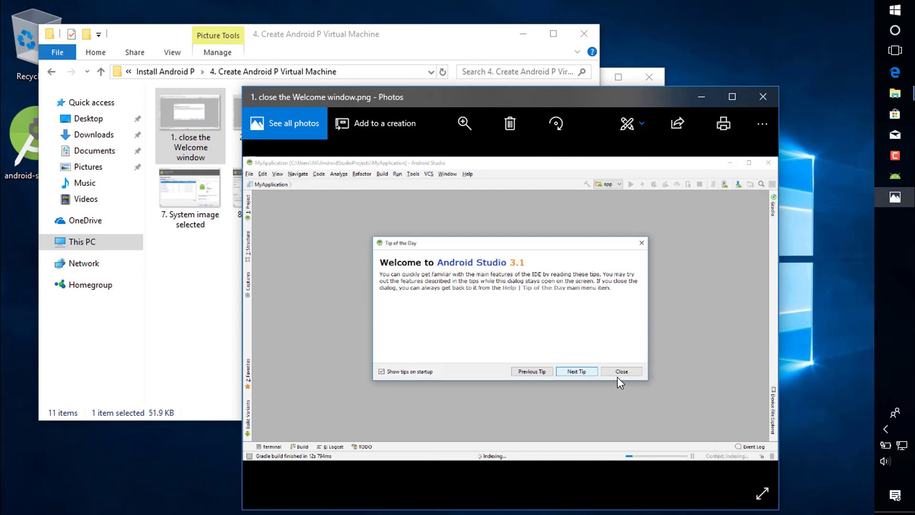
- View the images 2. Find Action and 3. Type AVD Manager up close, and advance to 4. Create a New Virtual Machine
left_click(744, 310)
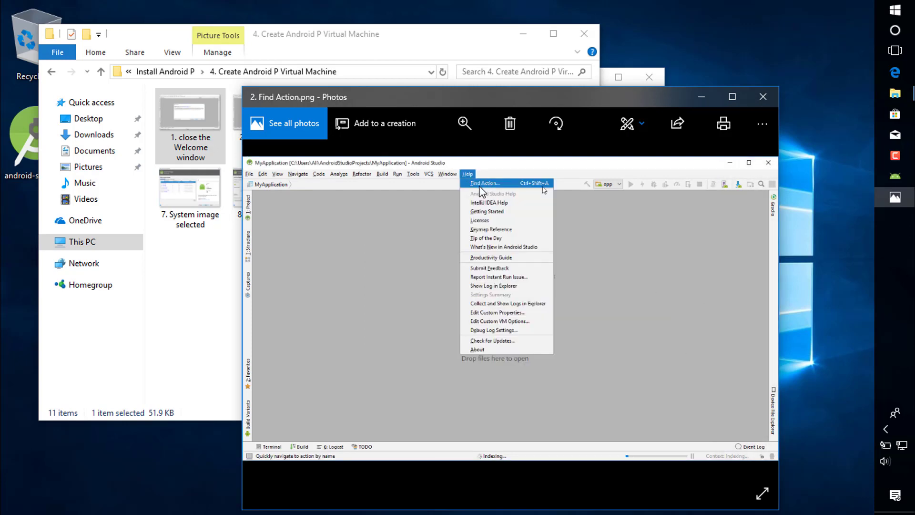
scroll(483, 192, "up", 2)
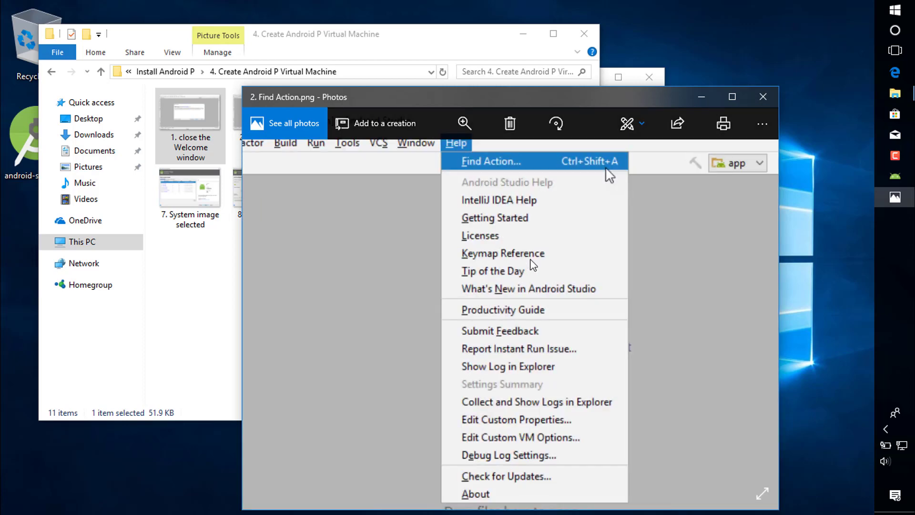
scroll(597, 289, "down", 2)
left_click(746, 317)
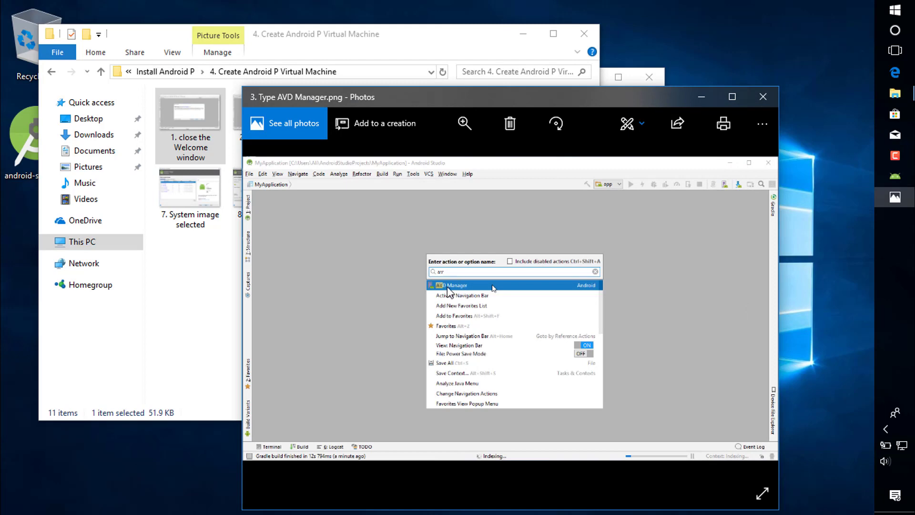
scroll(447, 289, "up", 2)
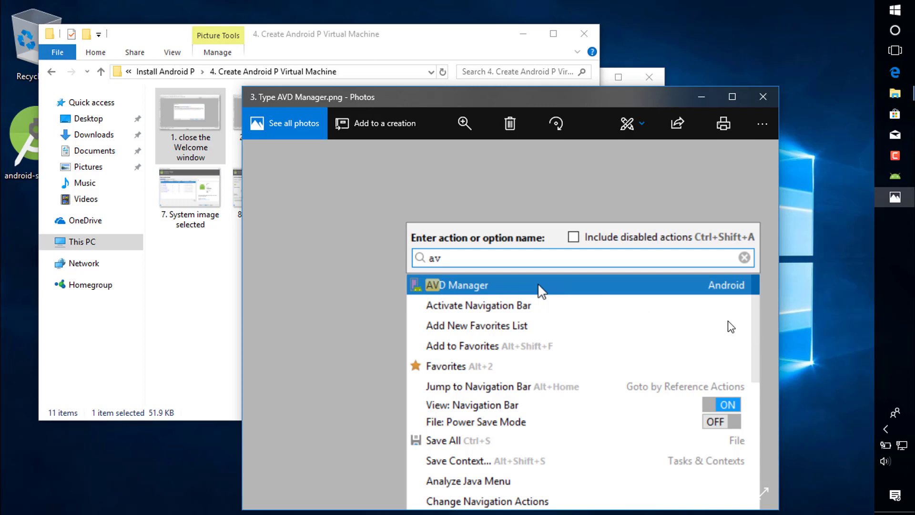
scroll(731, 327, "down", 2)
left_click(760, 327)
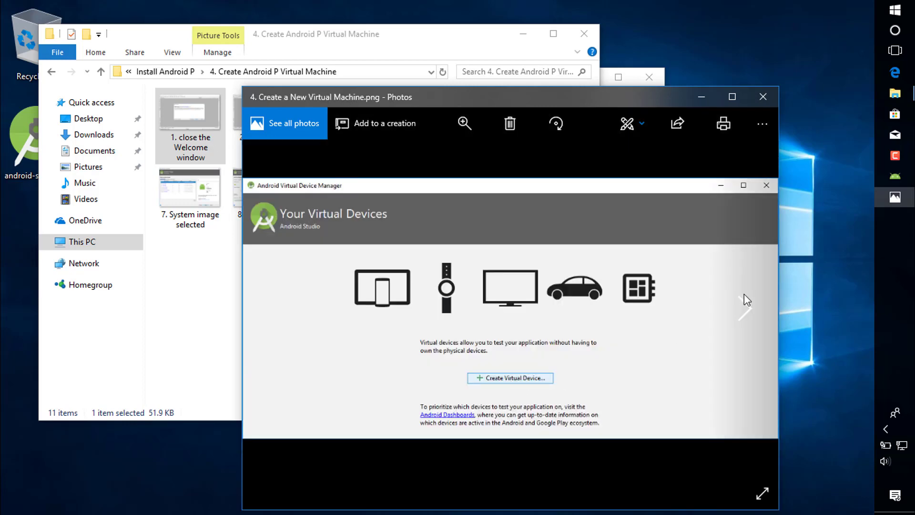
- Go through the images from 5. Select Hardware to 11. Android P Settings on Windows 10, and close Photos
left_click(747, 303)
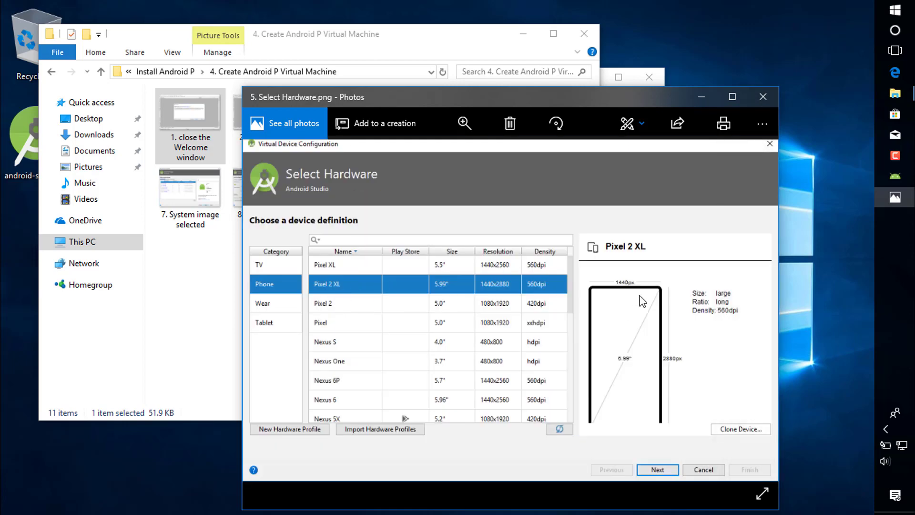
left_click(747, 309)
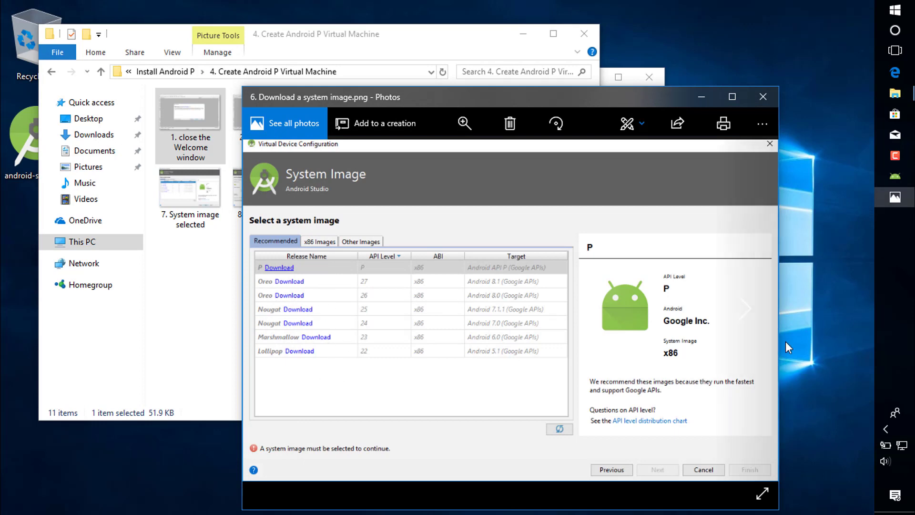
left_click(757, 320)
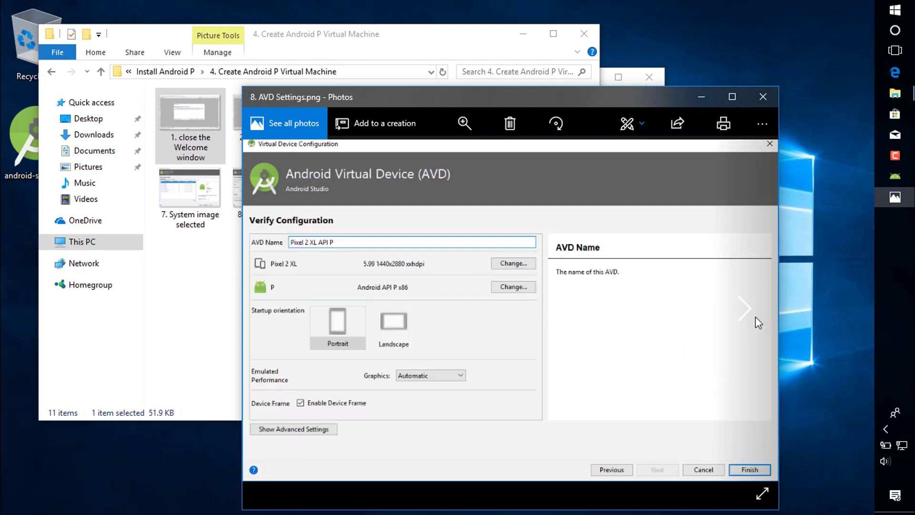
left_click(756, 316)
left_click(756, 317)
left_click(756, 316)
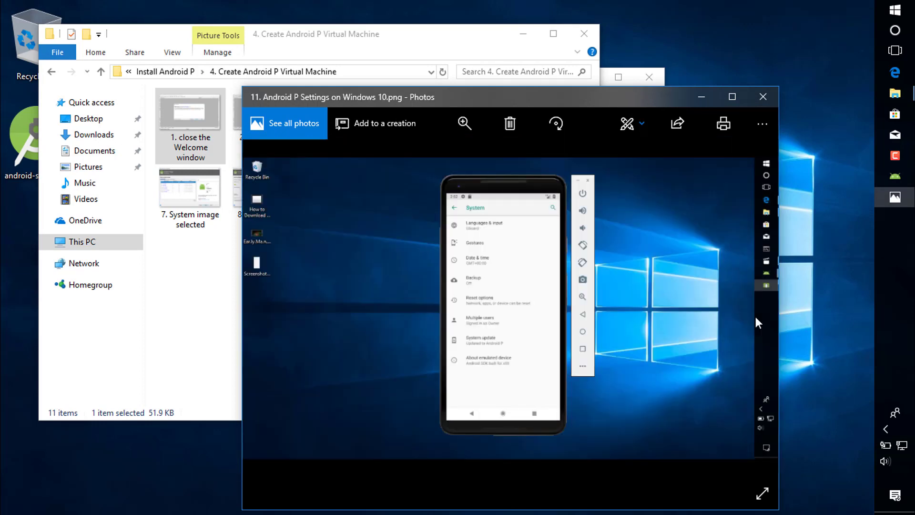
left_click(758, 104)
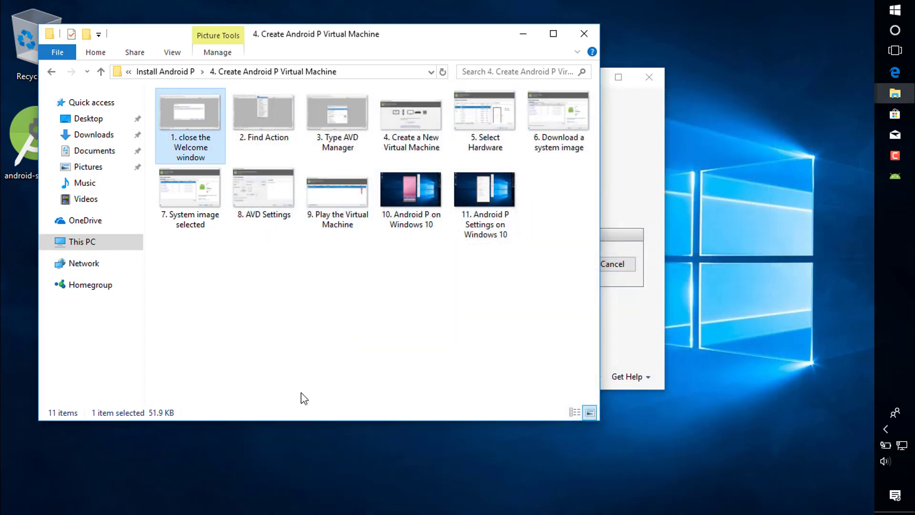
- Return to the Install Android P folder, close File Explorer, and cancel the Gradle build of MyApplication
left_click(303, 396)
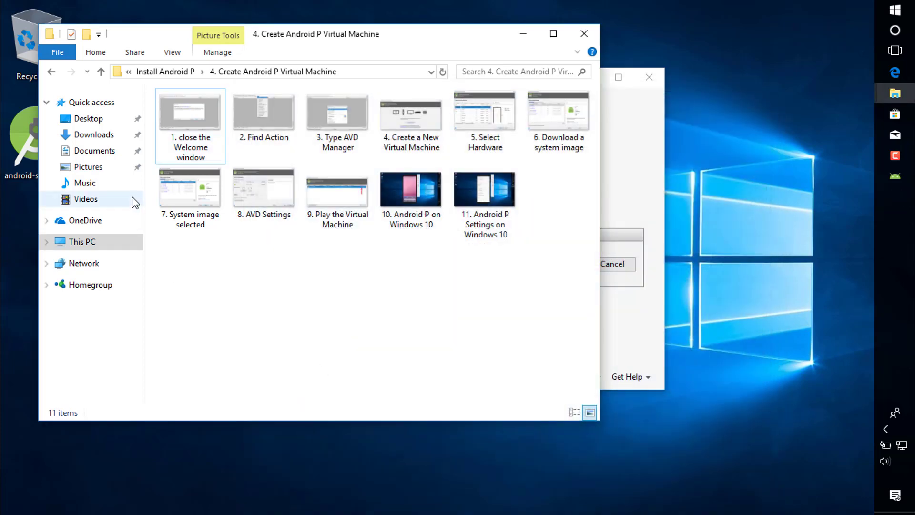
left_click(101, 72)
left_click(272, 259)
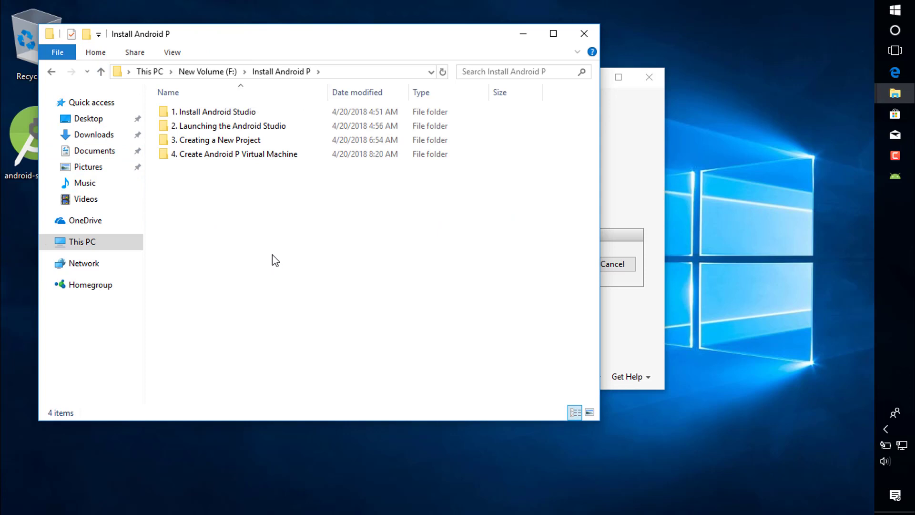
left_click_drag(266, 236, 306, 215)
left_click(584, 33)
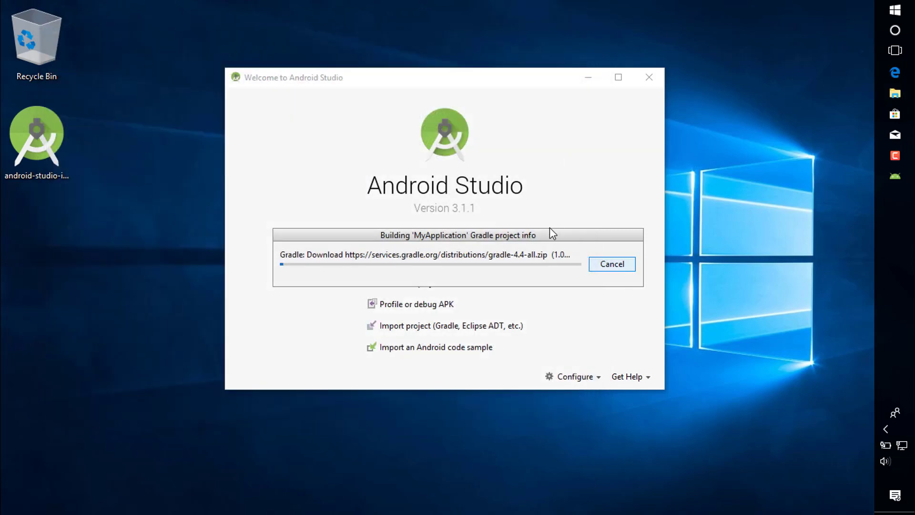
left_click(620, 265)
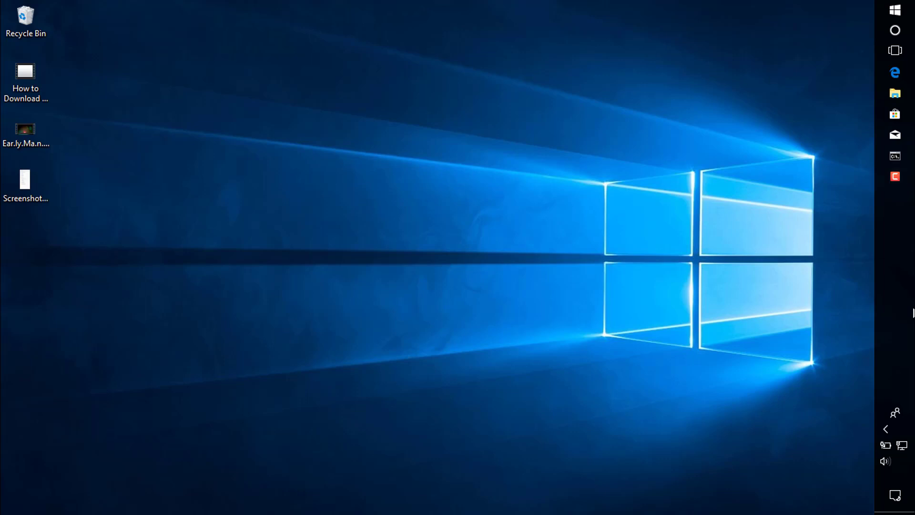
key("super")
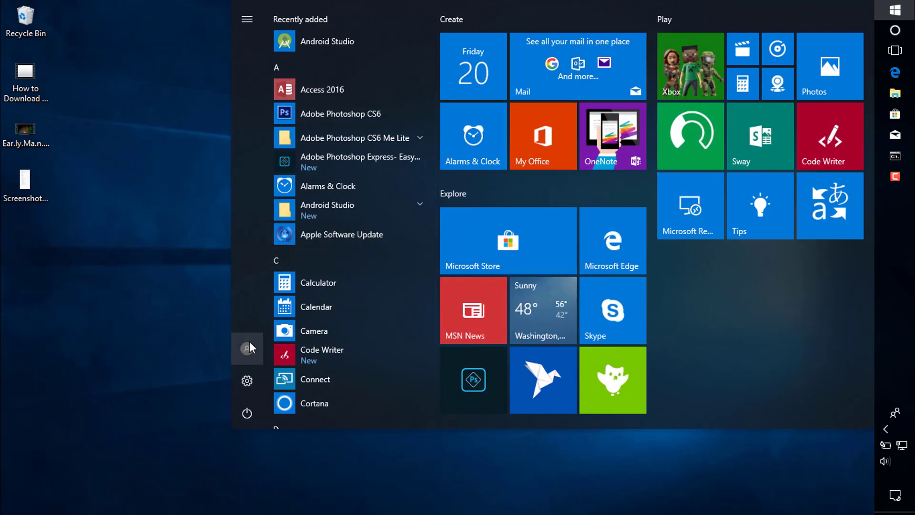
left_click(246, 348)
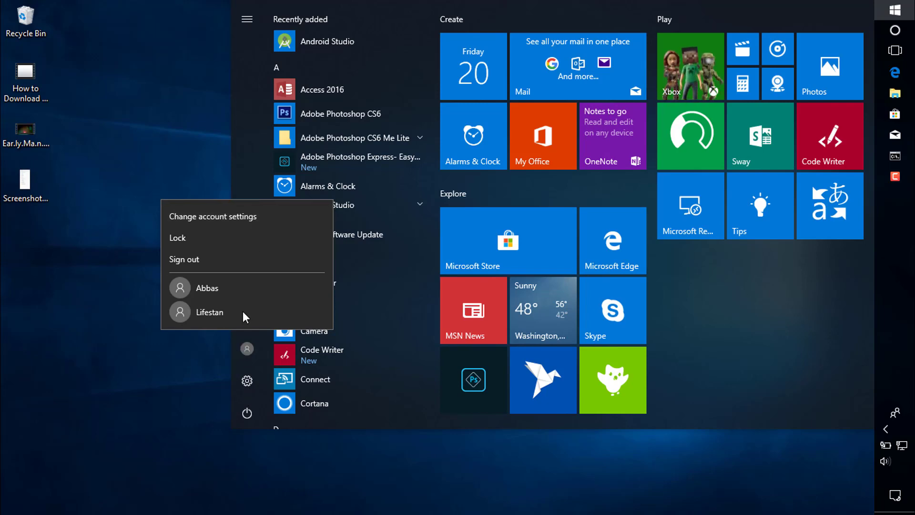
left_click(248, 18)
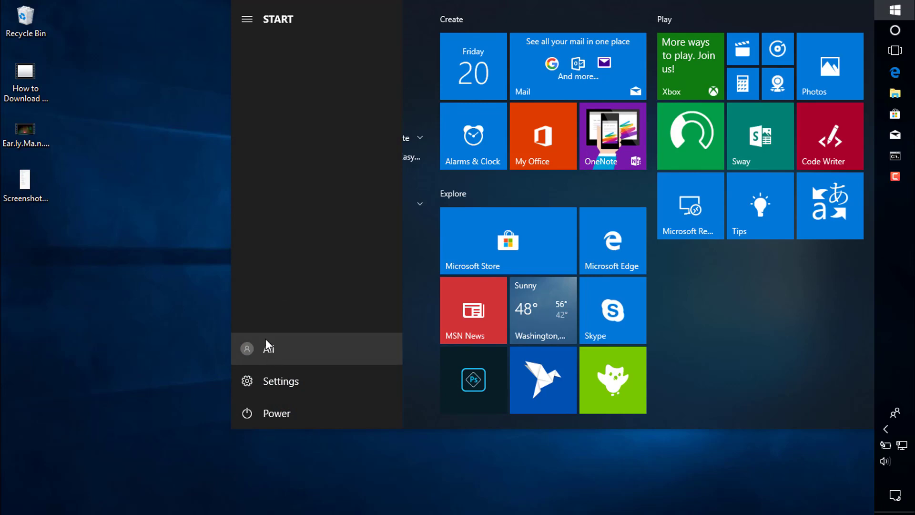
left_click(102, 265)
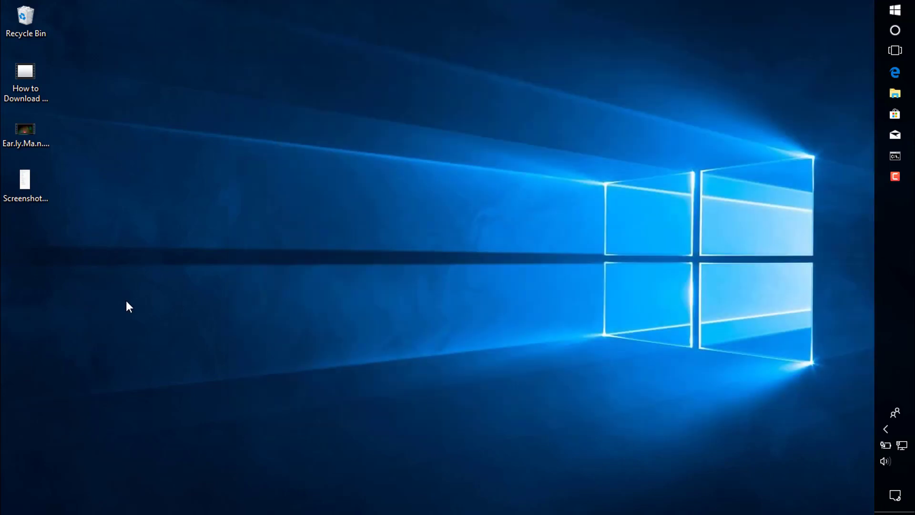
- Launch Android Studio with the MyApplication project and dismiss the Tip of the Day
left_click(895, 10)
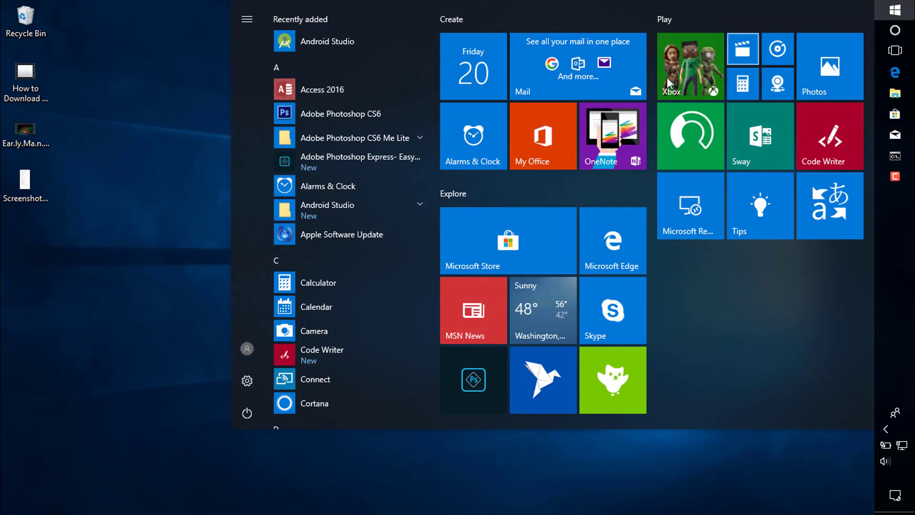
left_click(321, 42)
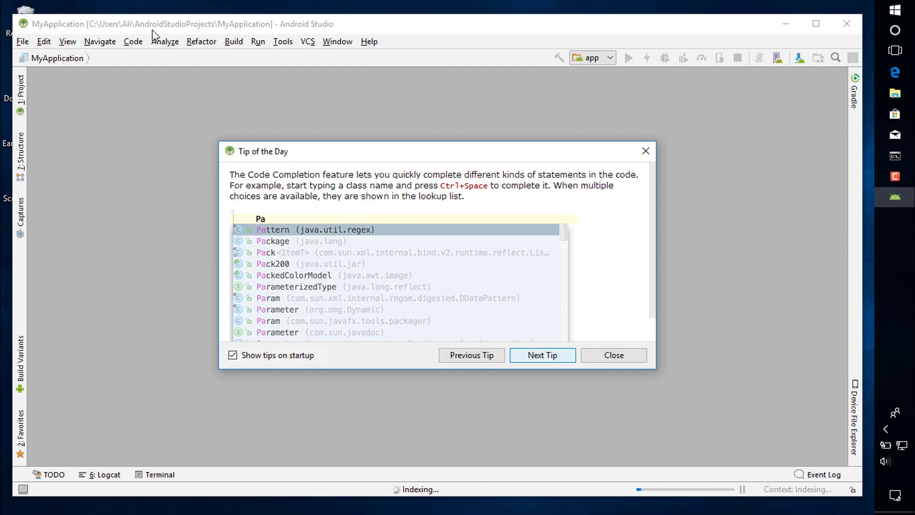
left_click(599, 356)
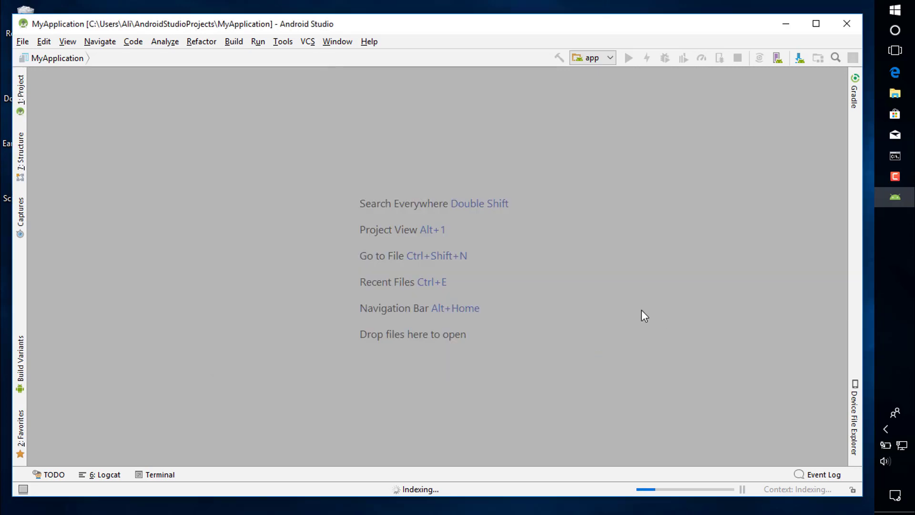
- Use Find Action with "av" to open the AVD Manager, and minimize the main Android Studio window
left_click(368, 42)
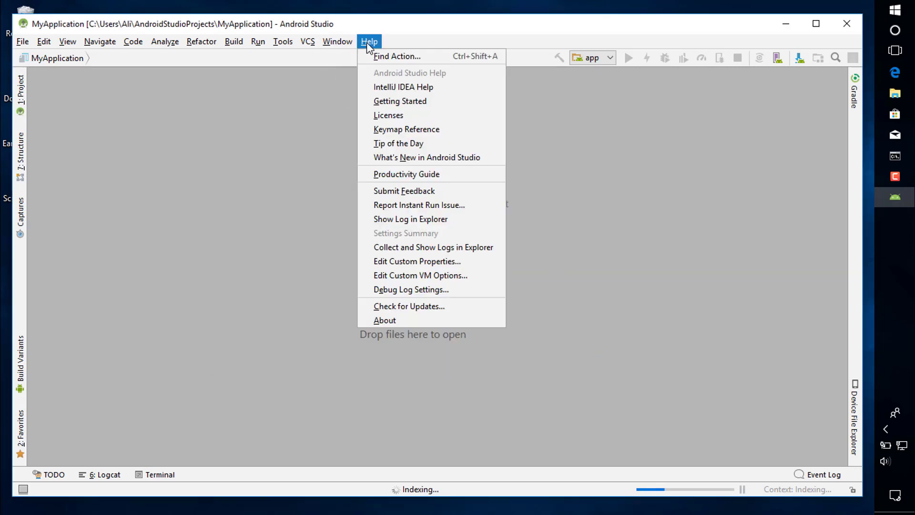
left_click(429, 58)
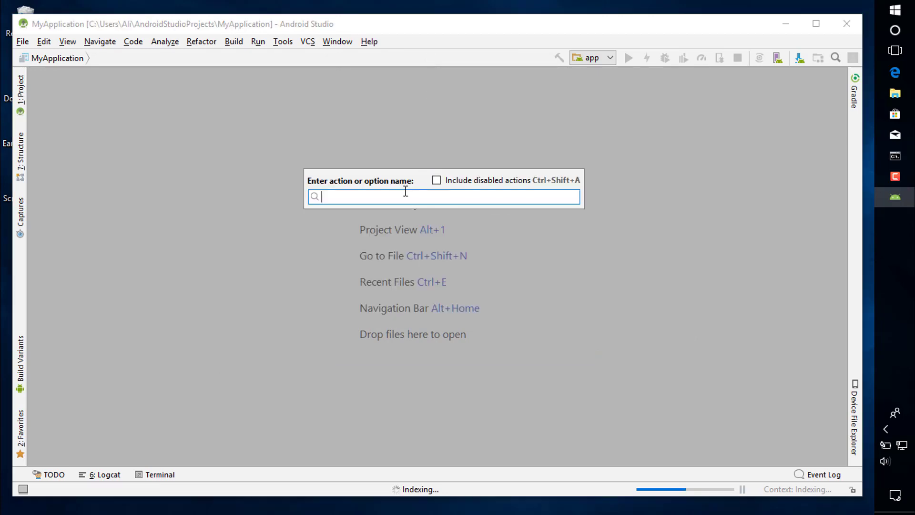
type("av")
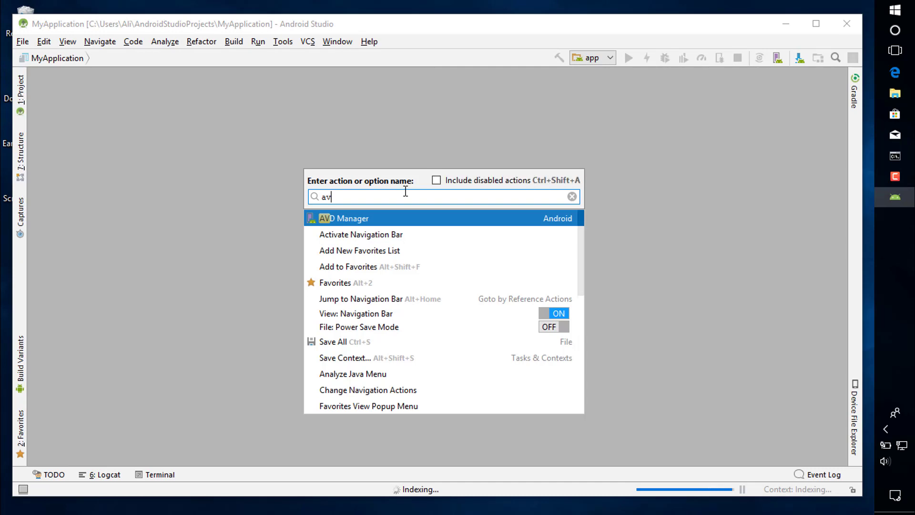
key("Return")
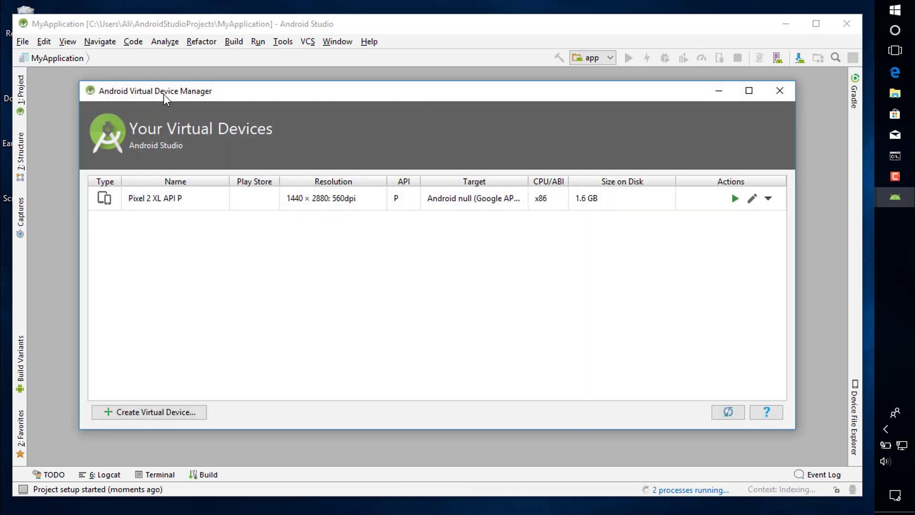
left_click(786, 24)
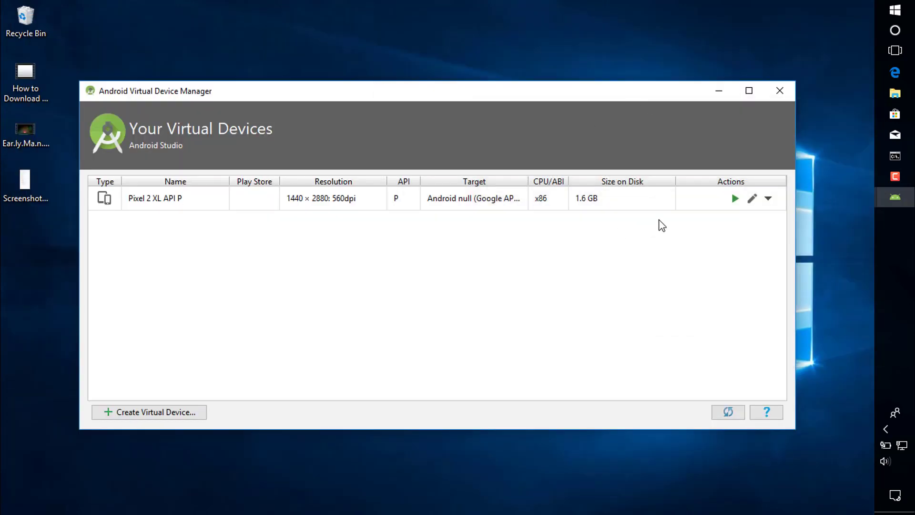
- Start creating a new virtual device and select the Pixel 2 XL phone as its hardware definition
left_click(475, 197)
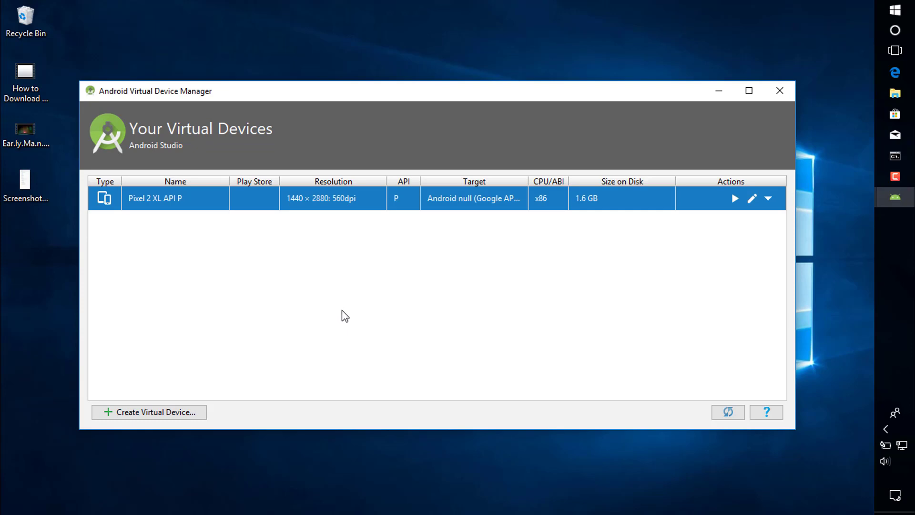
left_click(145, 412)
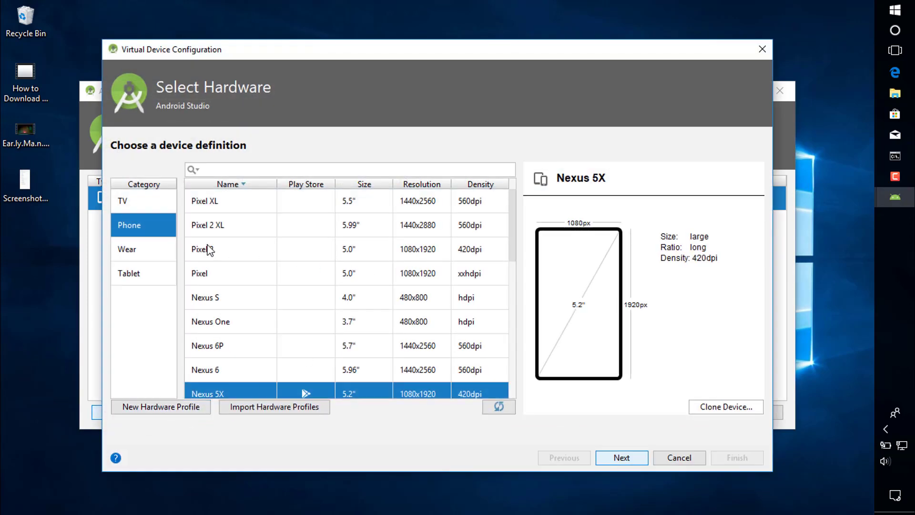
scroll(236, 290, "down", 3)
scroll(236, 290, "up", 3)
left_click(414, 257)
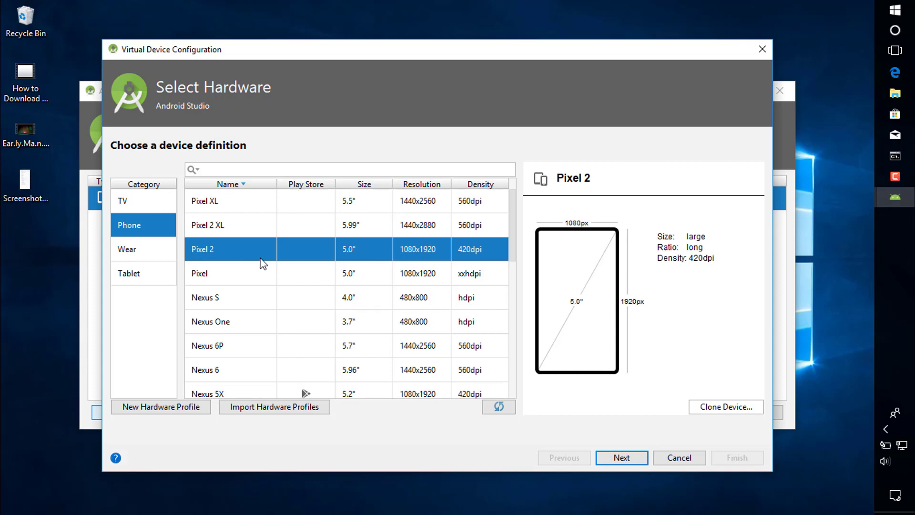
left_click(212, 224)
- Browse the TV, Phone, Wear and Tablet device definitions and return to the phone list with Pixel 2 XL selected
scroll(227, 336, "down", 10)
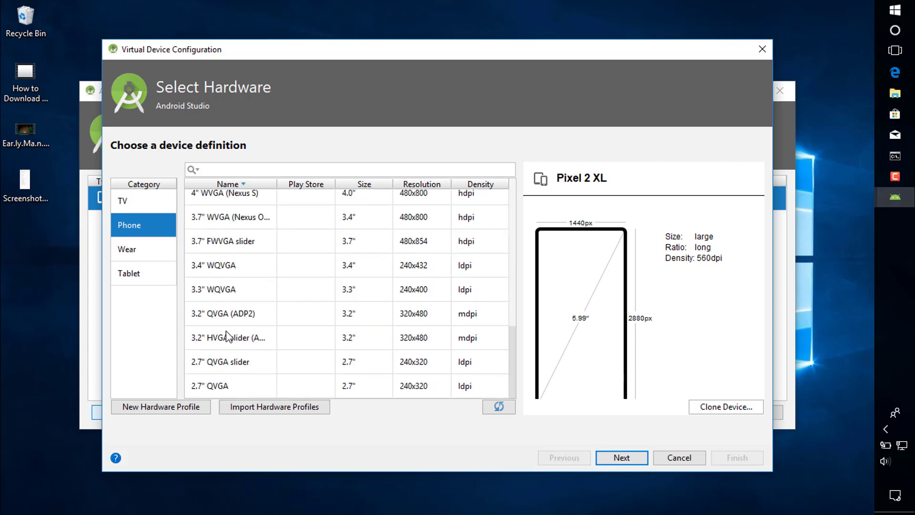
scroll(226, 336, "up", 10)
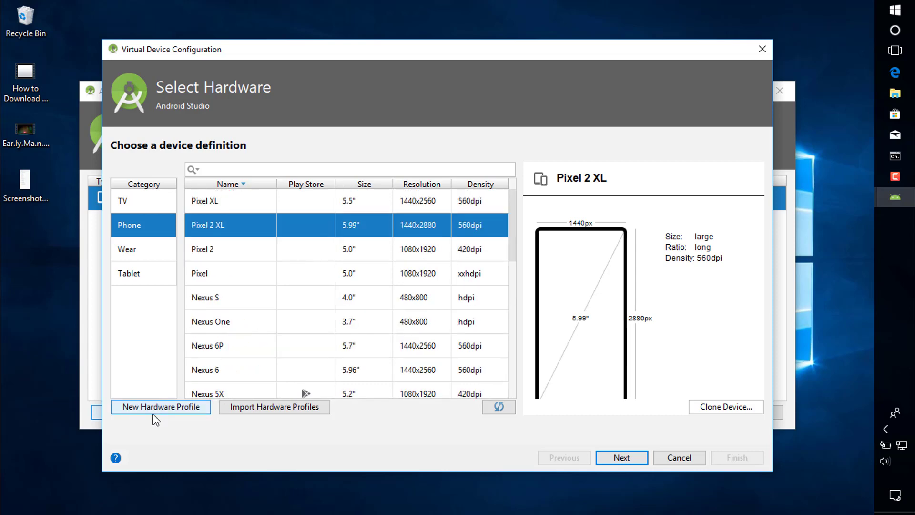
left_click(121, 201)
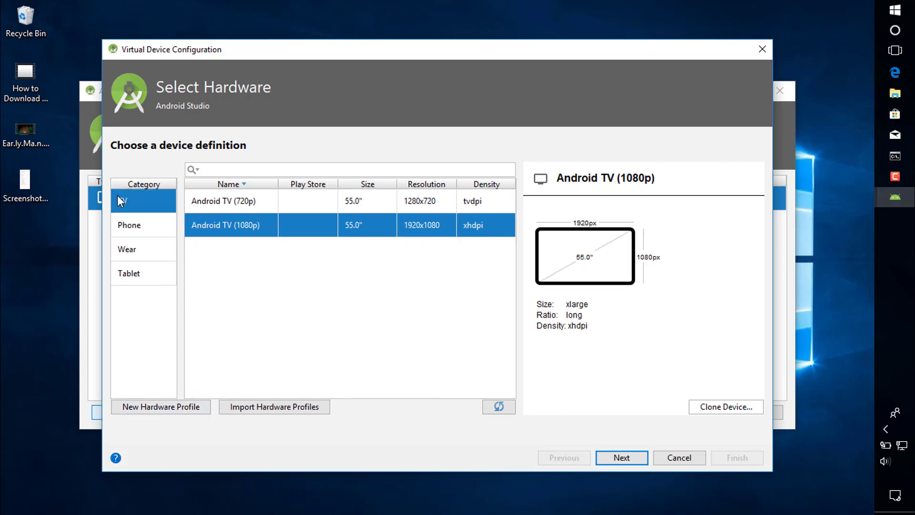
left_click(125, 226)
left_click(127, 249)
left_click(131, 279)
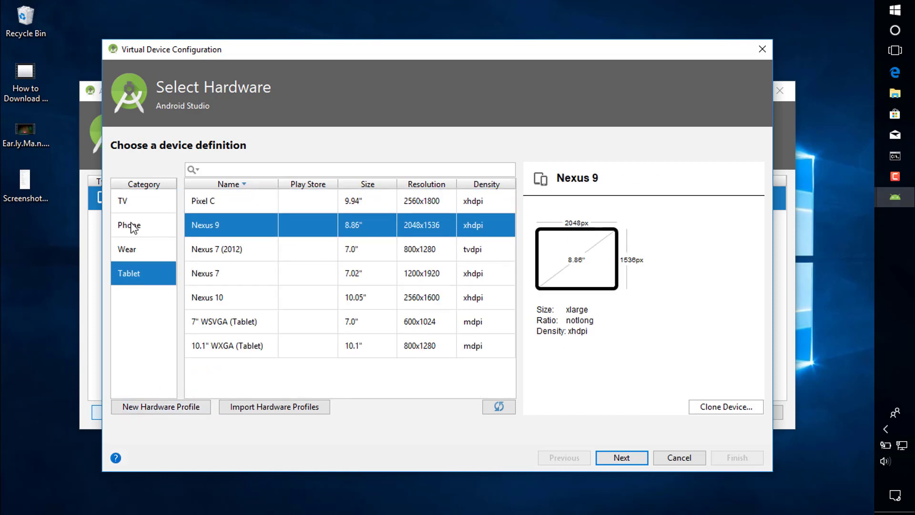
left_click(133, 228)
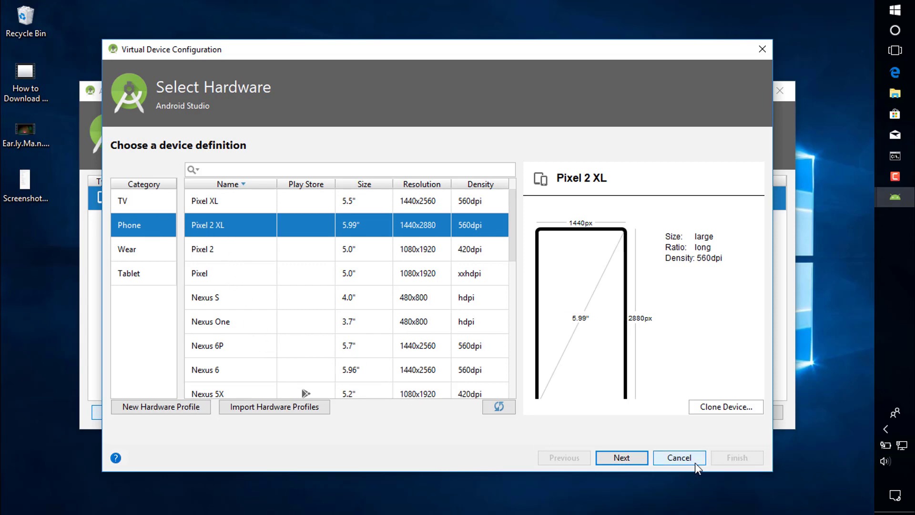
- Proceed to the system image selection and choose the x86 image for release P with Google APIs
left_click(637, 459)
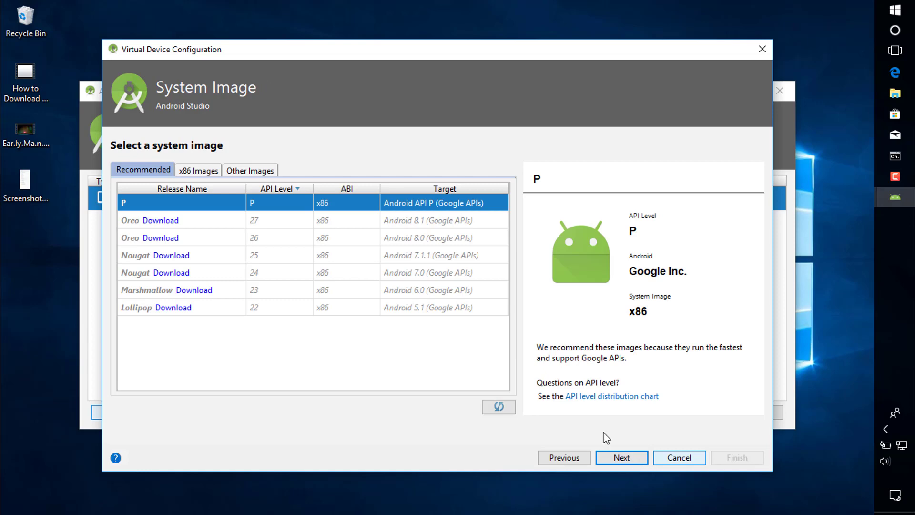
left_click(226, 223)
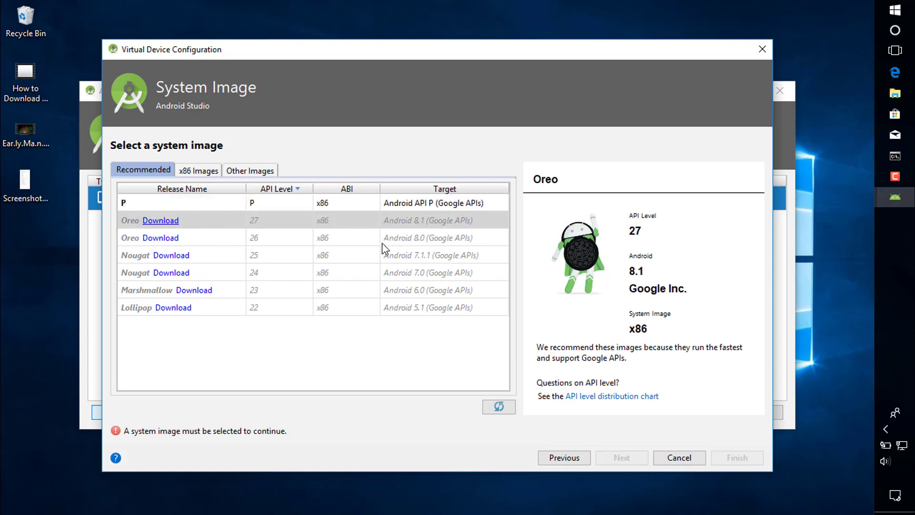
left_click(164, 204)
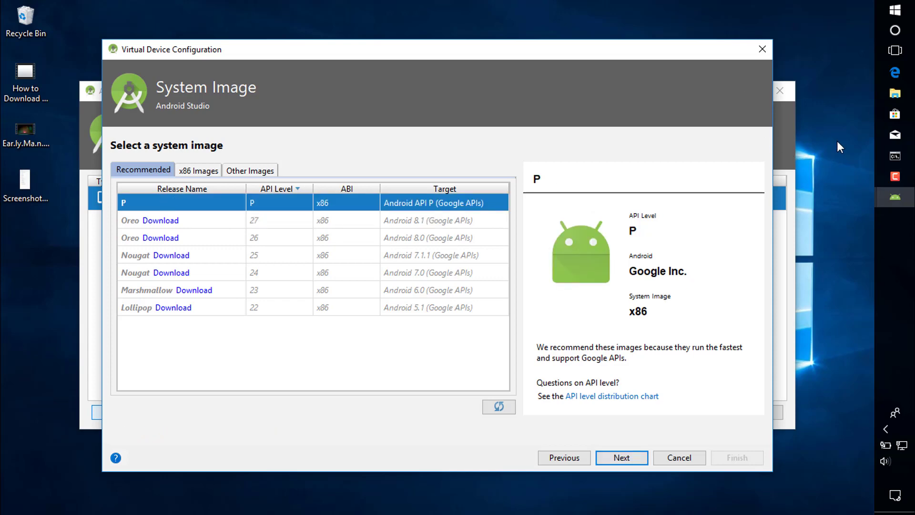
- Open File Explorer and browse to the AppData\Local\Android\Sdk folder in the first user's profile on drive C
key("super+e")
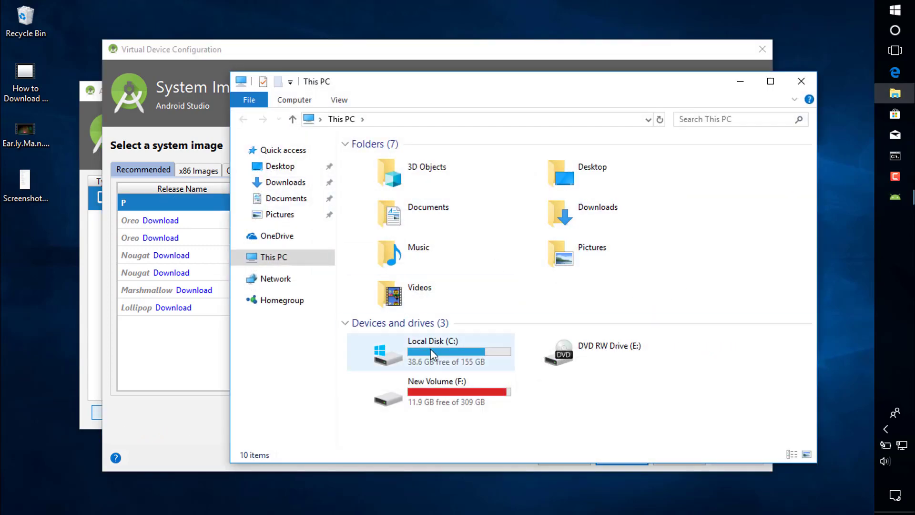
left_click(429, 351)
double_click(429, 351)
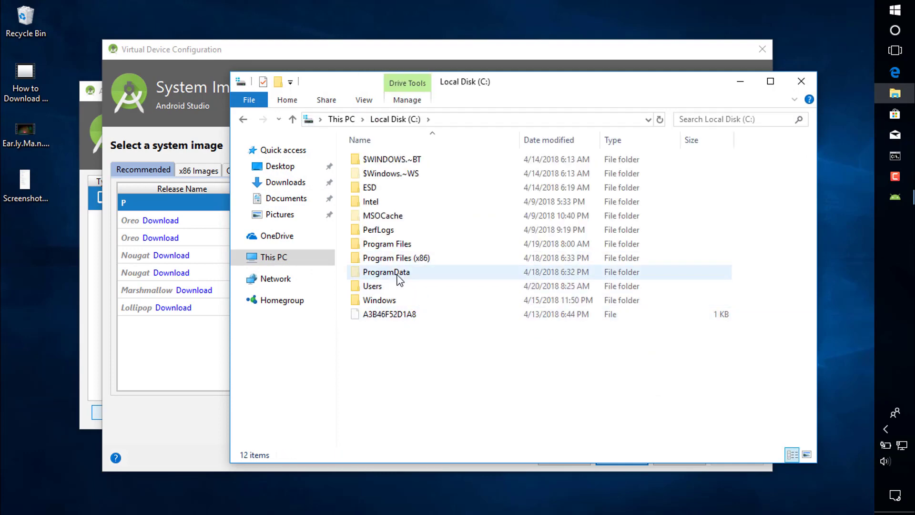
double_click(383, 290)
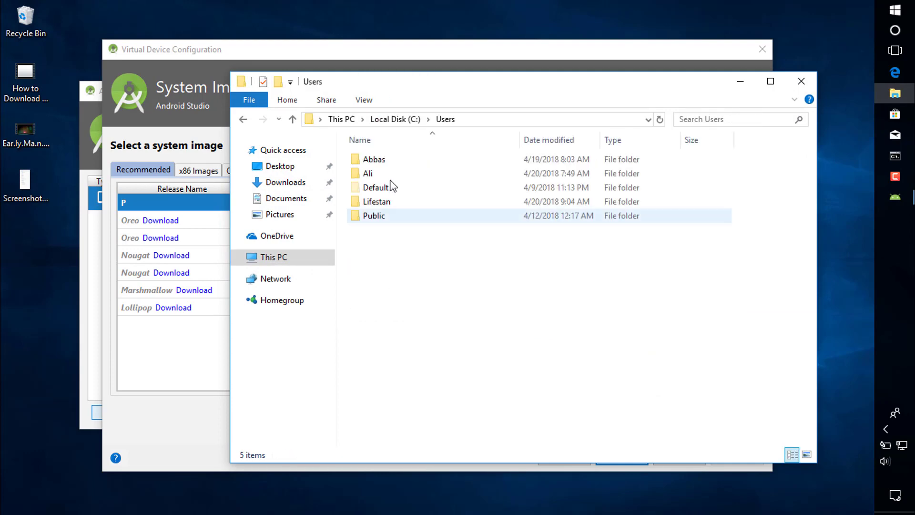
double_click(388, 161)
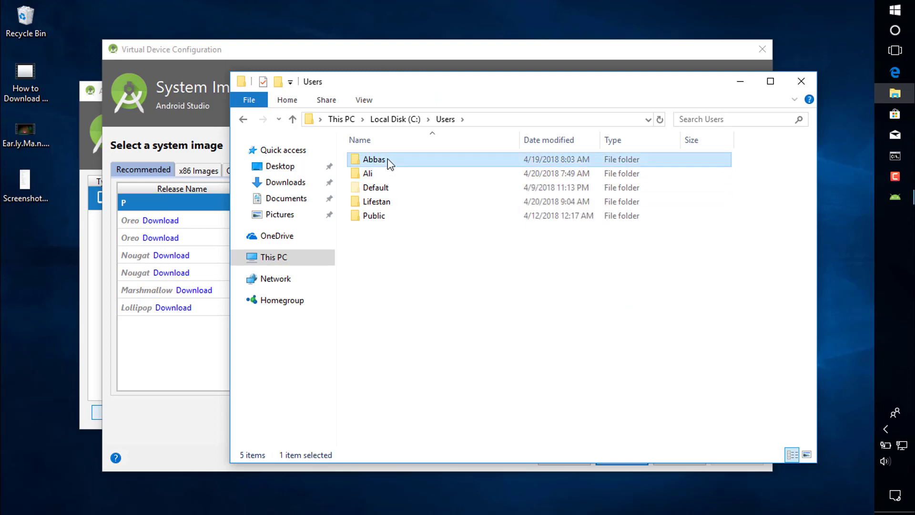
double_click(367, 275)
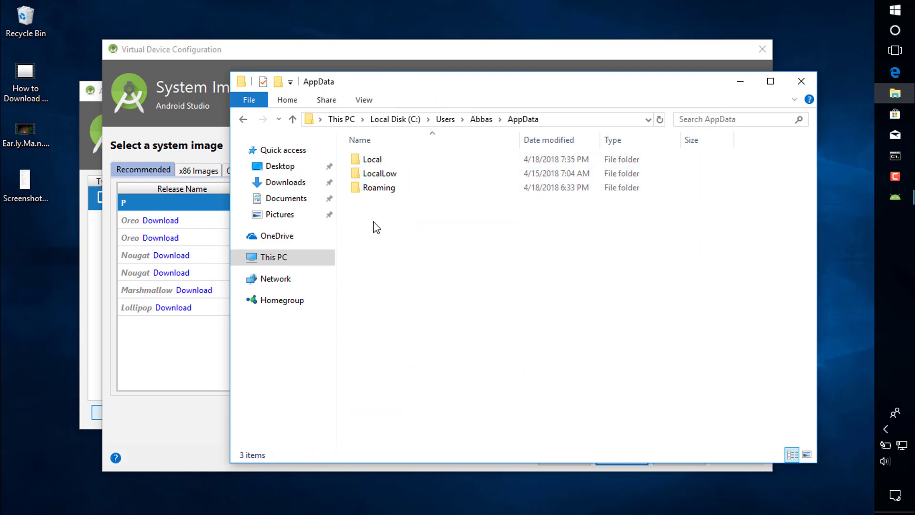
double_click(379, 160)
double_click(381, 173)
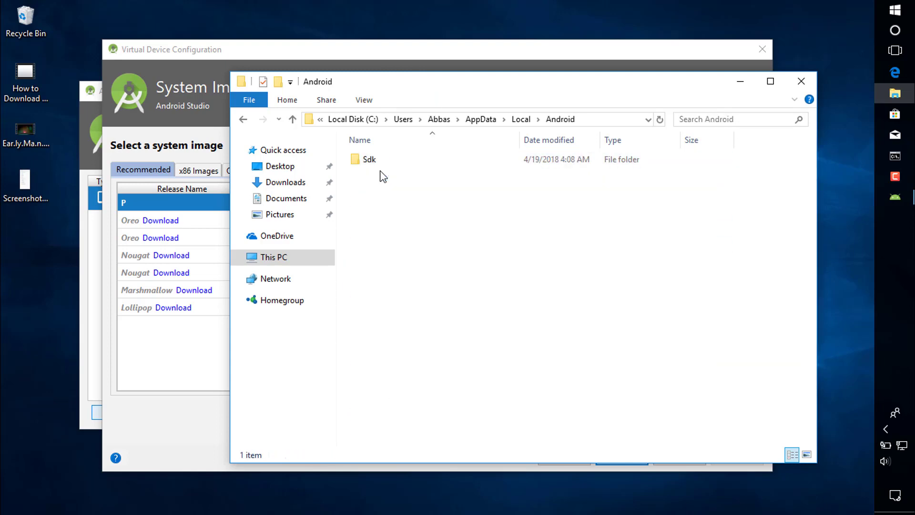
double_click(379, 162)
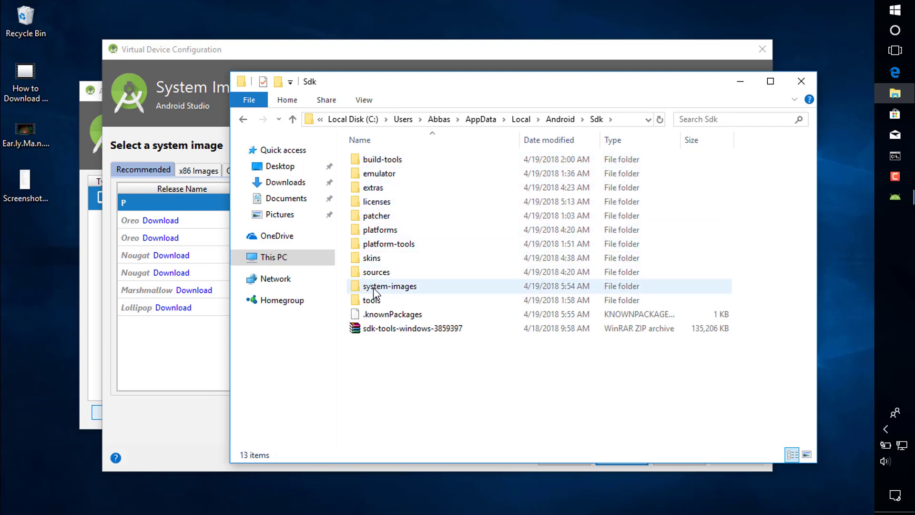
- Examine the system-images folder and its android-P subfolder, and return to the Sdk folder
mouse_move(376, 294)
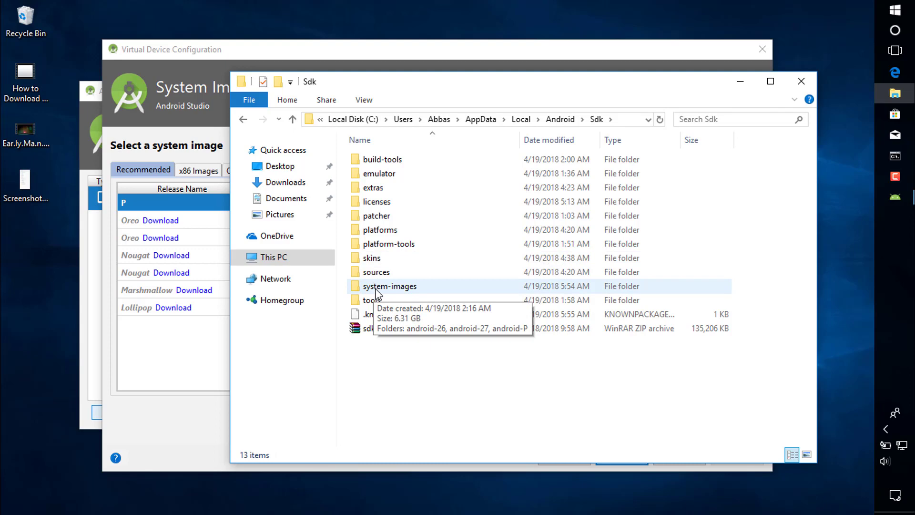
double_click(376, 288)
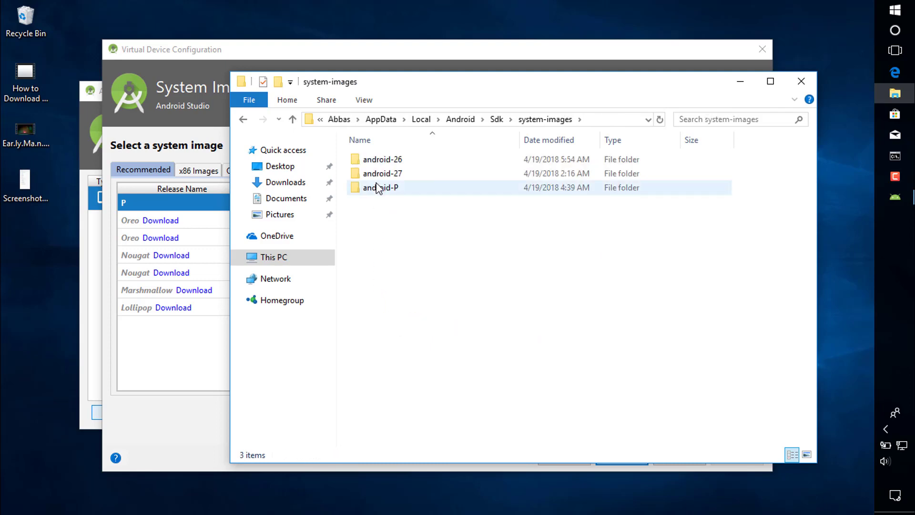
left_click(376, 189)
double_click(376, 190)
left_click(293, 119)
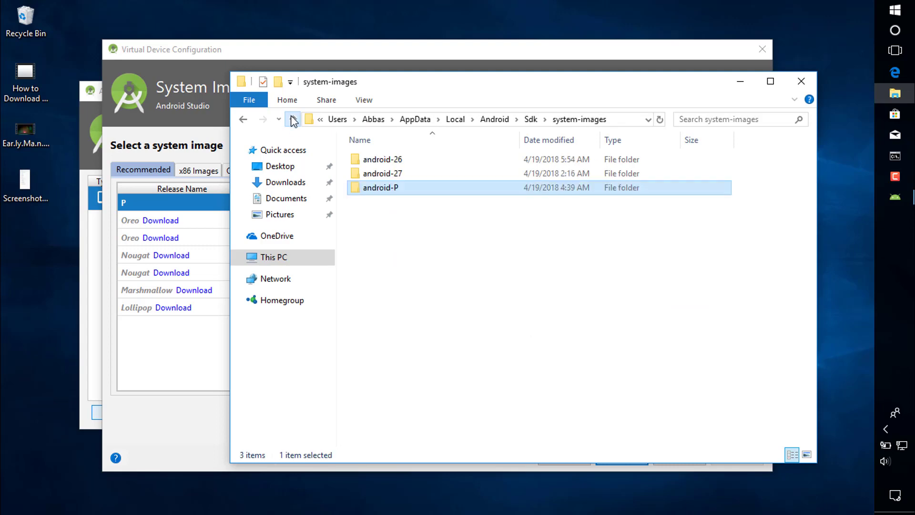
right_click(371, 191)
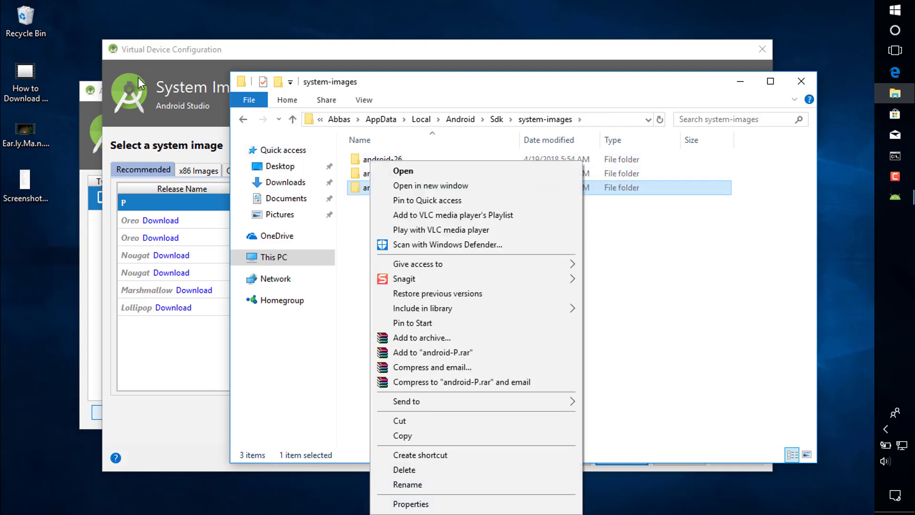
left_click(653, 232)
left_click(654, 229)
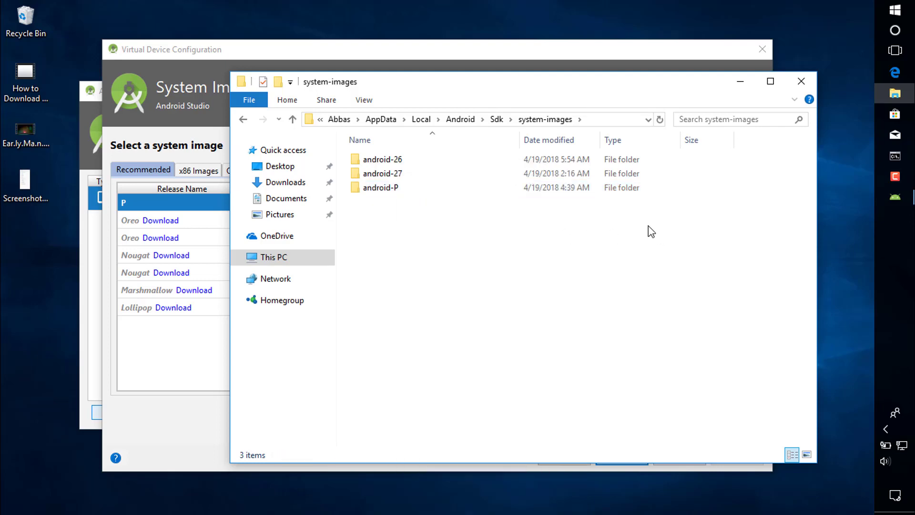
left_click(292, 119)
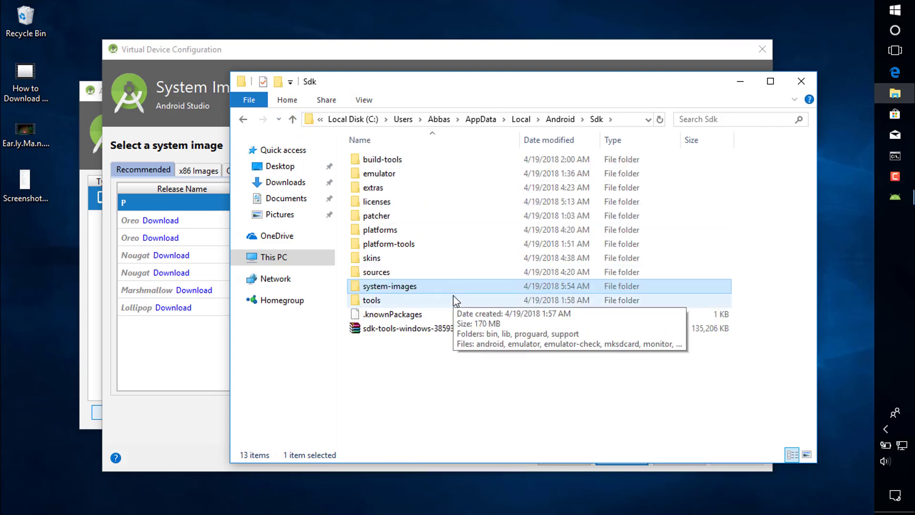
- Start downloading the Oreo API 27 x86 system image in the Virtual Device Configuration, and cancel the component installation
left_click(150, 162)
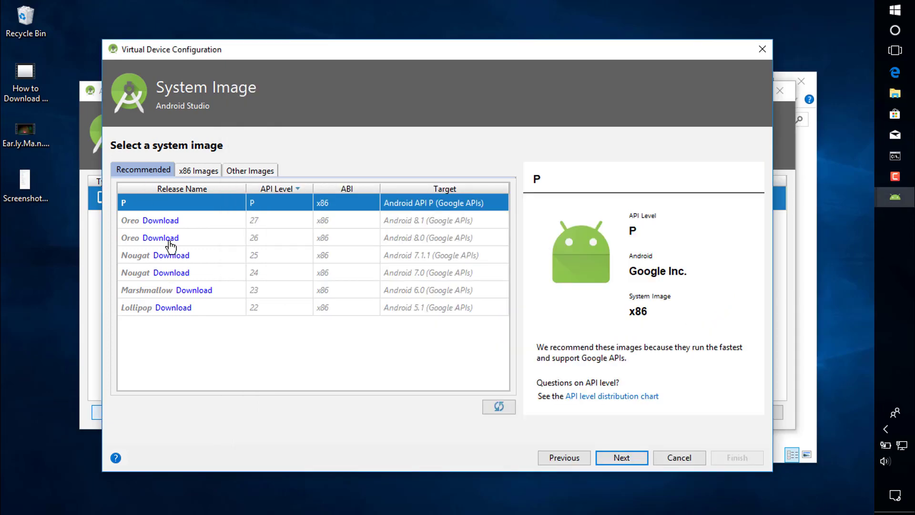
left_click(160, 221)
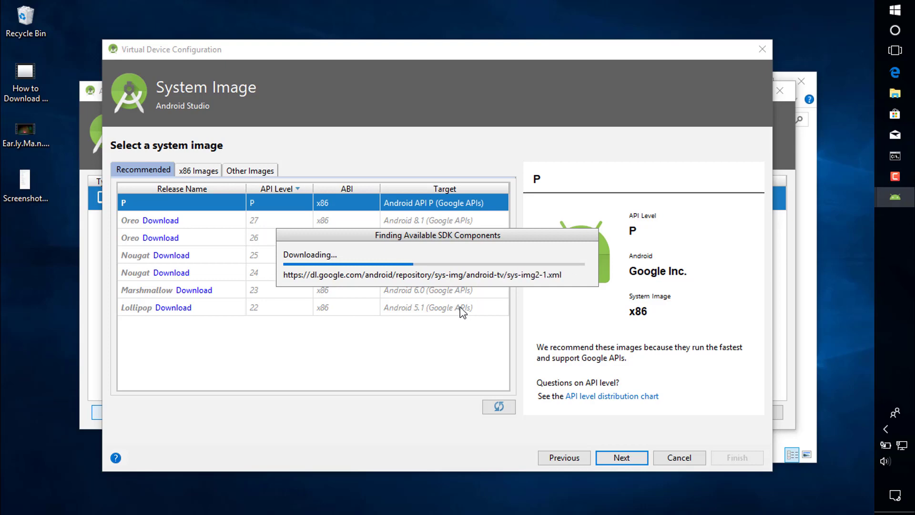
left_click(811, 347)
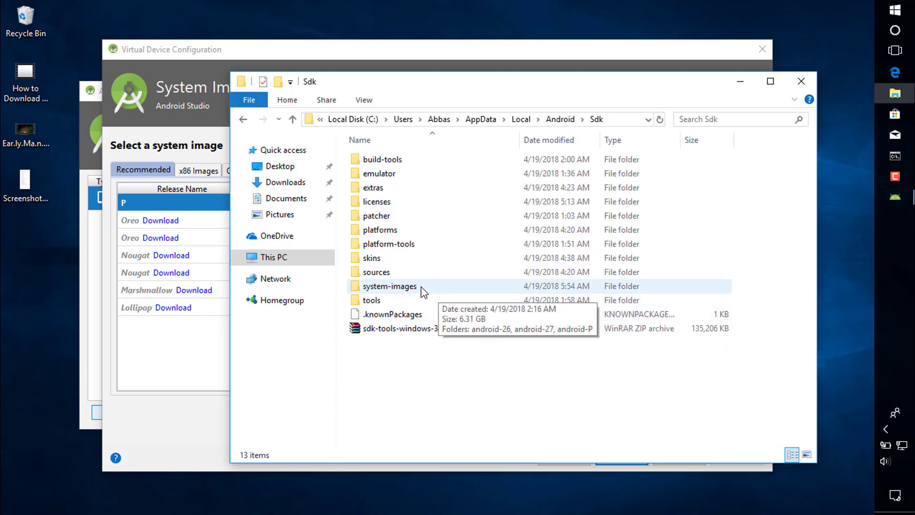
mouse_move(412, 284)
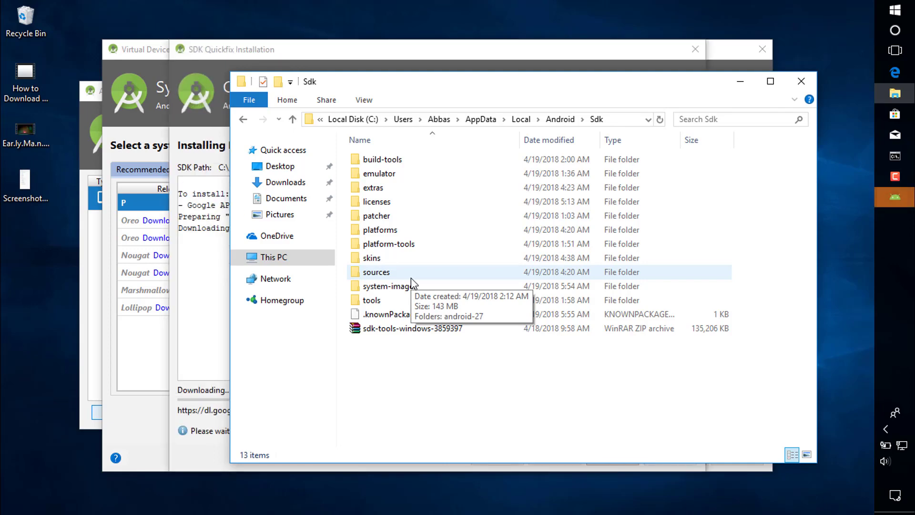
left_click(183, 270)
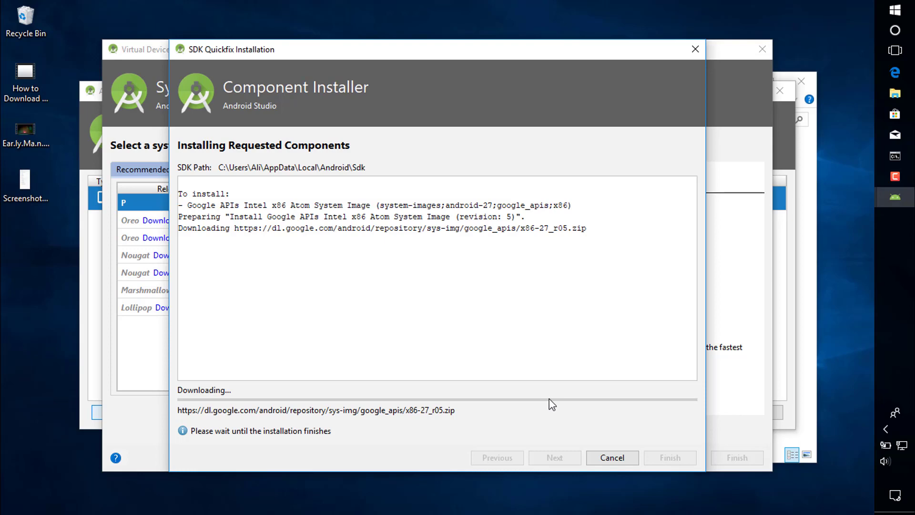
left_click(596, 455)
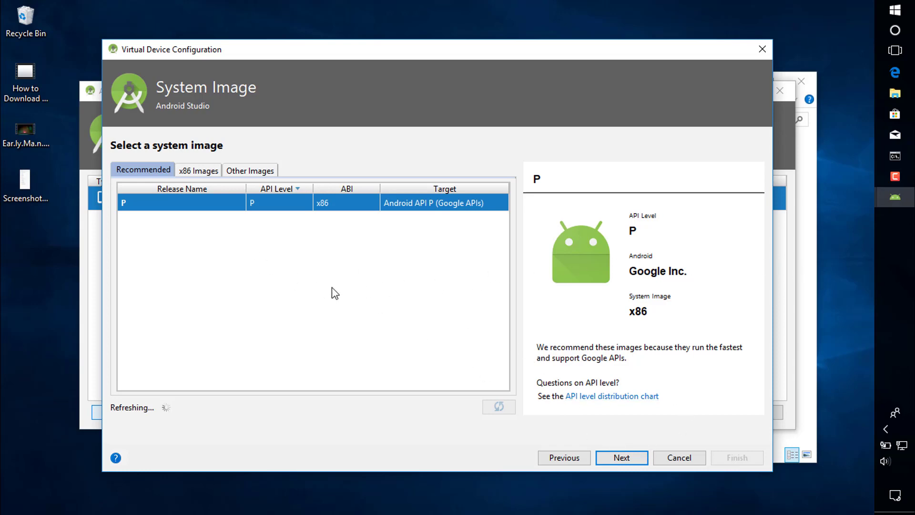
- Proceed to the AVD configuration with the P image and Pixel 2 XL device, and set the startup orientation to Landscape
left_click(621, 457)
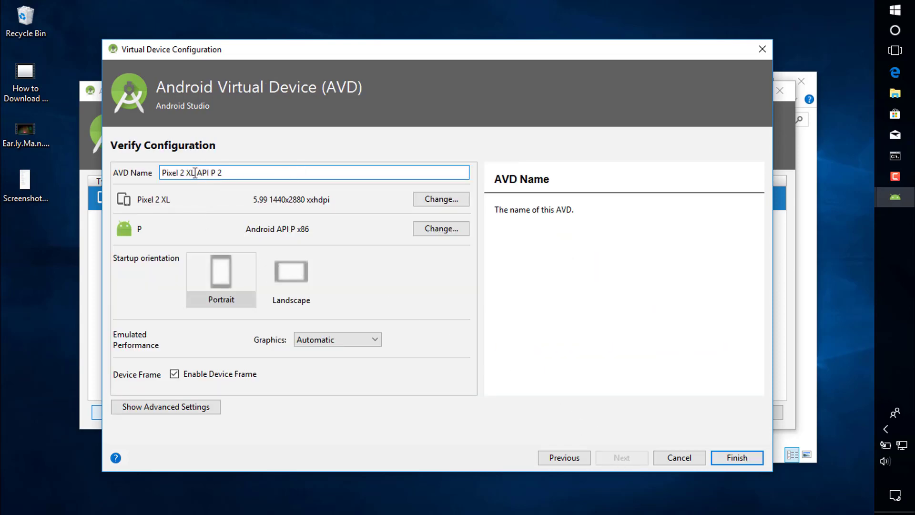
left_click_drag(216, 174, 166, 179)
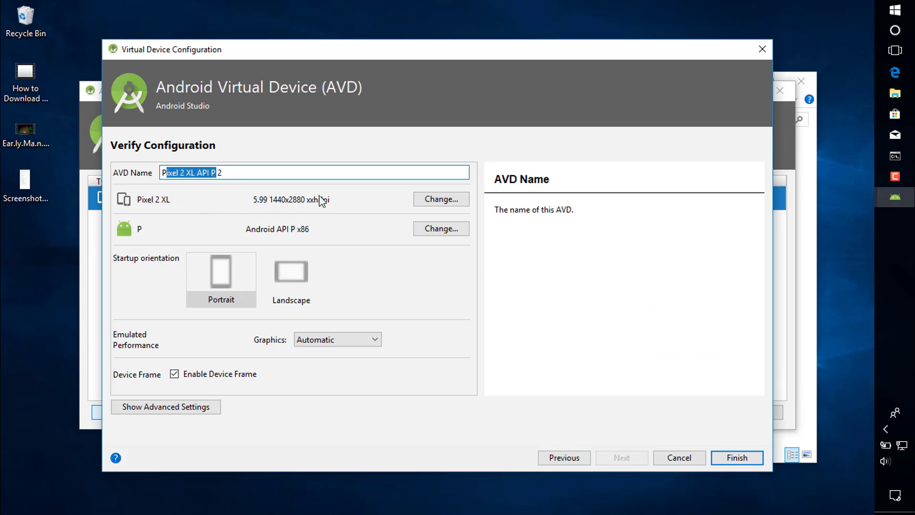
left_click(414, 199)
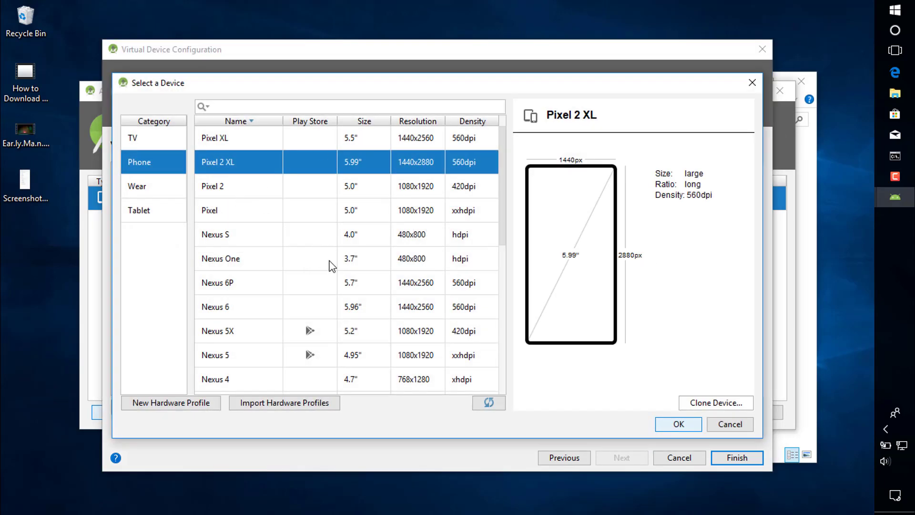
left_click(678, 423)
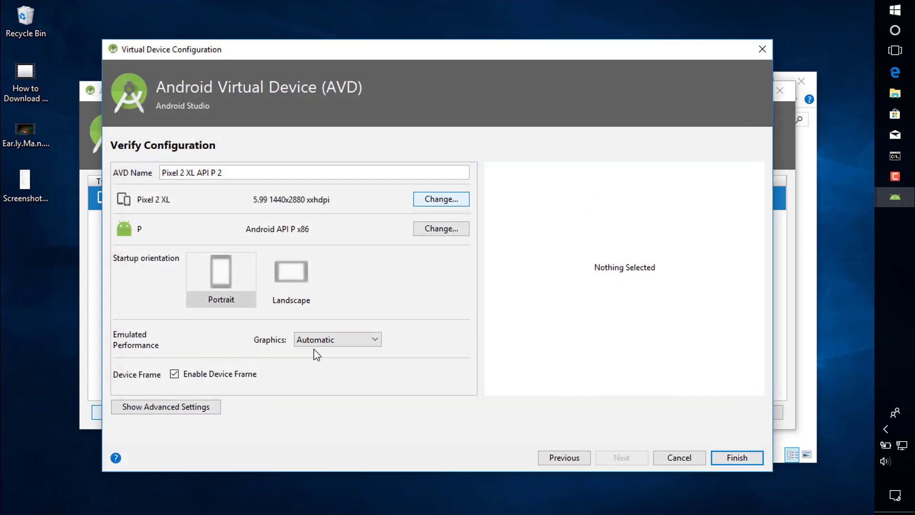
left_click(324, 342)
left_click(291, 279)
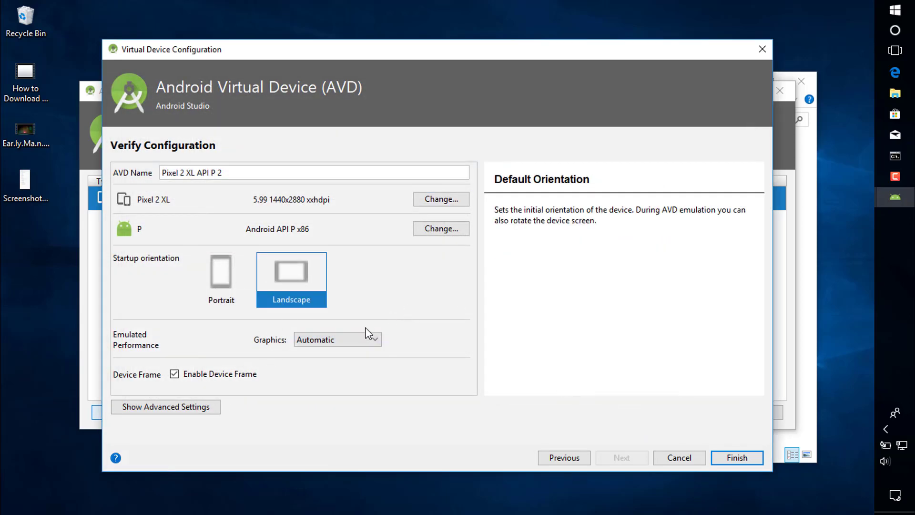
- Show the advanced settings, review the memory, storage and device frame options, and finish creating the virtual device
left_click(134, 408)
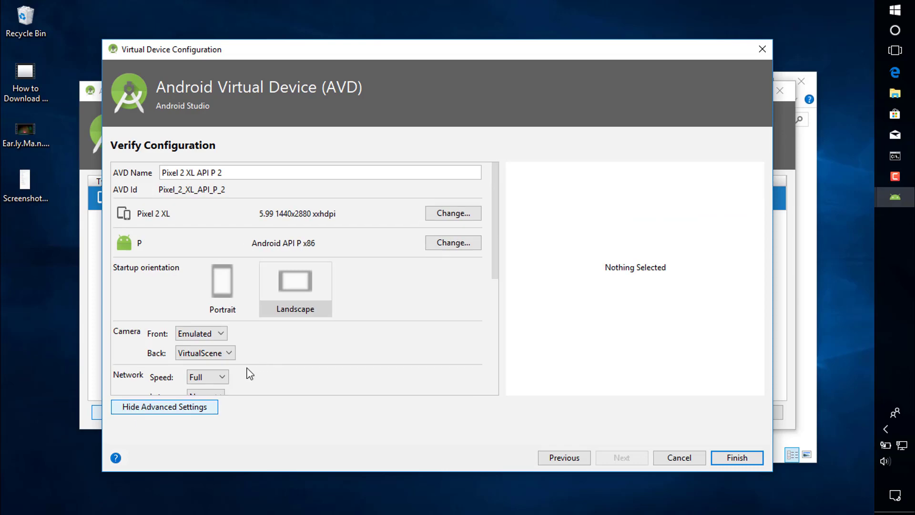
scroll(249, 373, "down", 10)
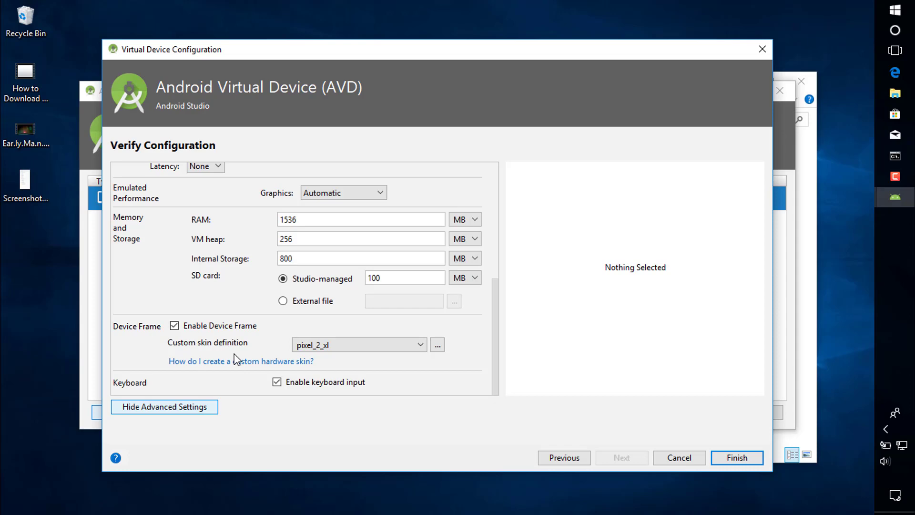
left_click(736, 459)
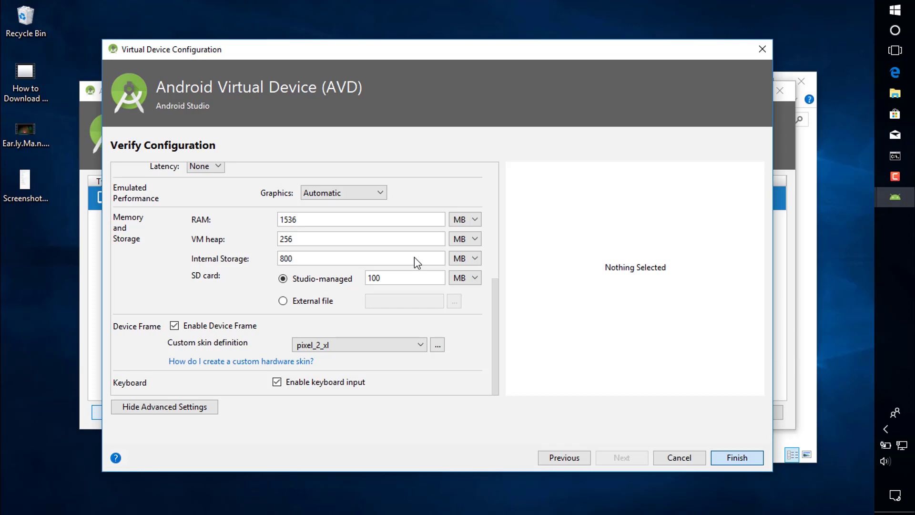
- Finish creating the virtual device, launch Pixel 2 XL API P 2, and acknowledge the GPU driver notice
key("Return")
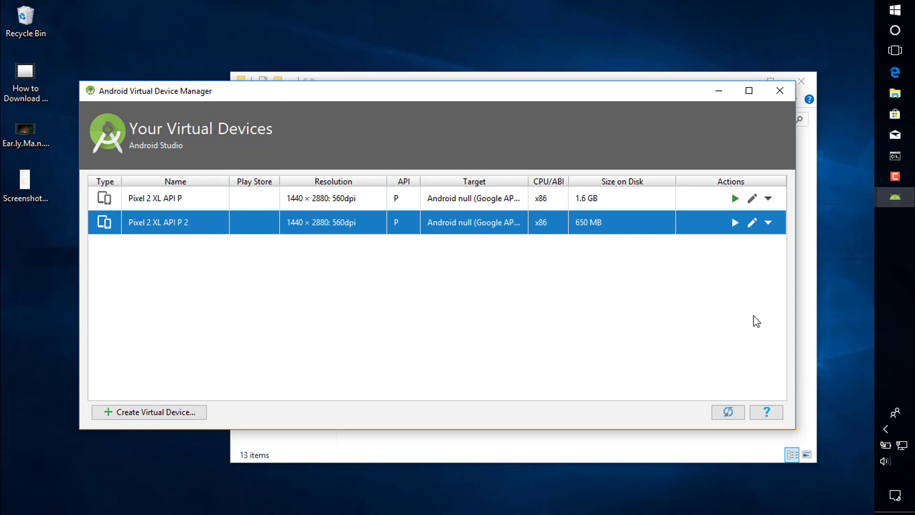
left_click(735, 223)
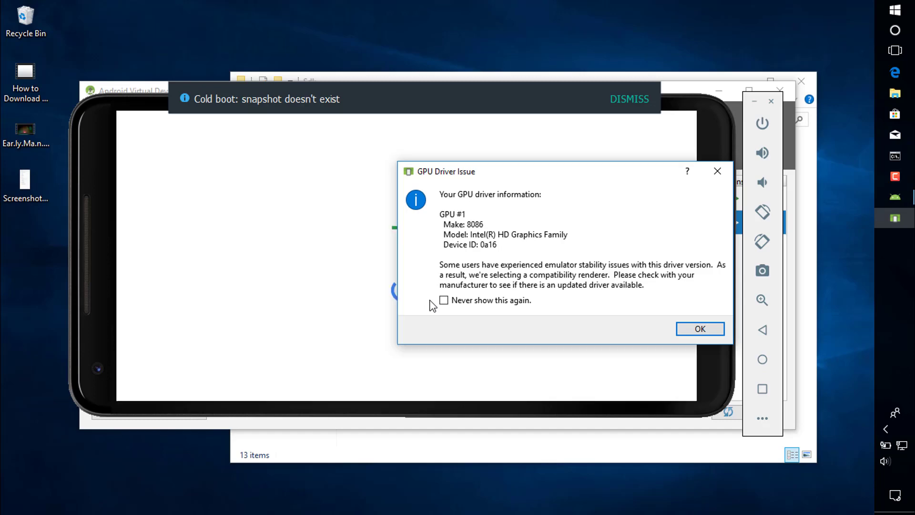
left_click(688, 333)
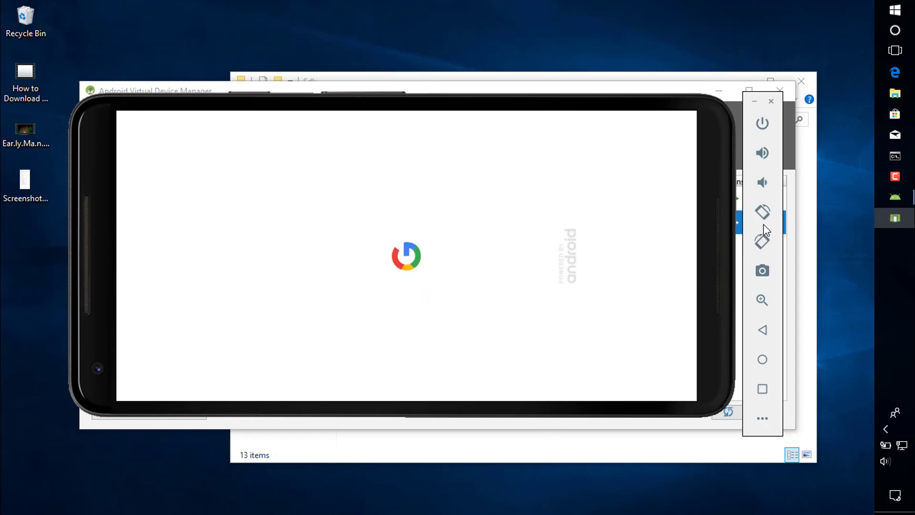
- Rotate the emulator to upright portrait, and shrink and reposition its window so the whole phone fits on the desktop
left_click(771, 212)
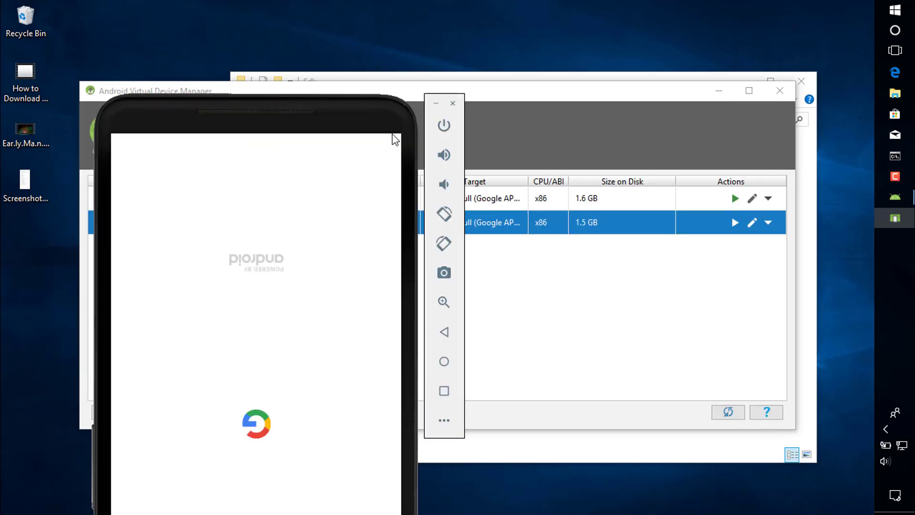
left_click(444, 213)
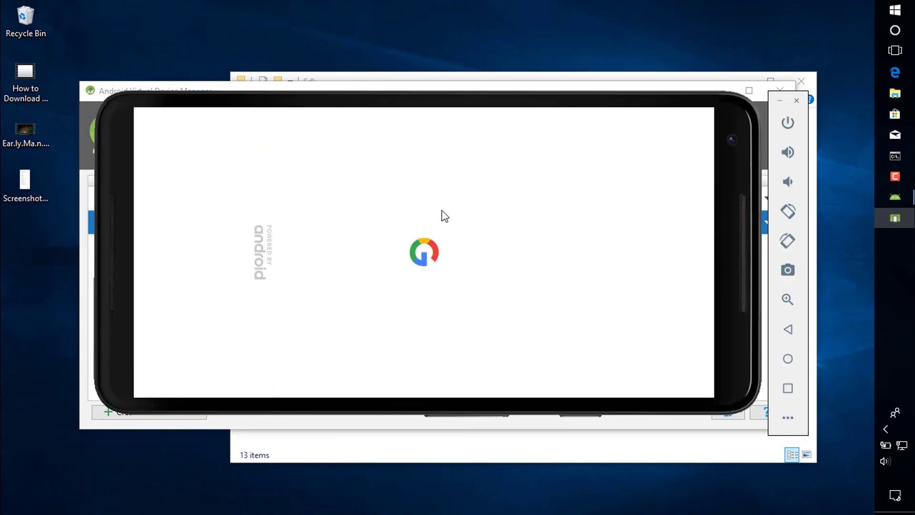
left_click(792, 208)
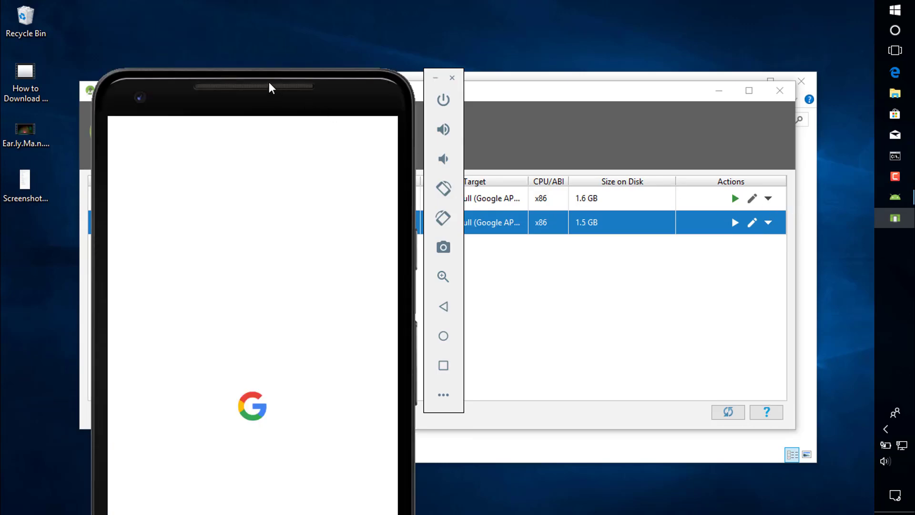
left_click_drag(270, 86, 348, 38)
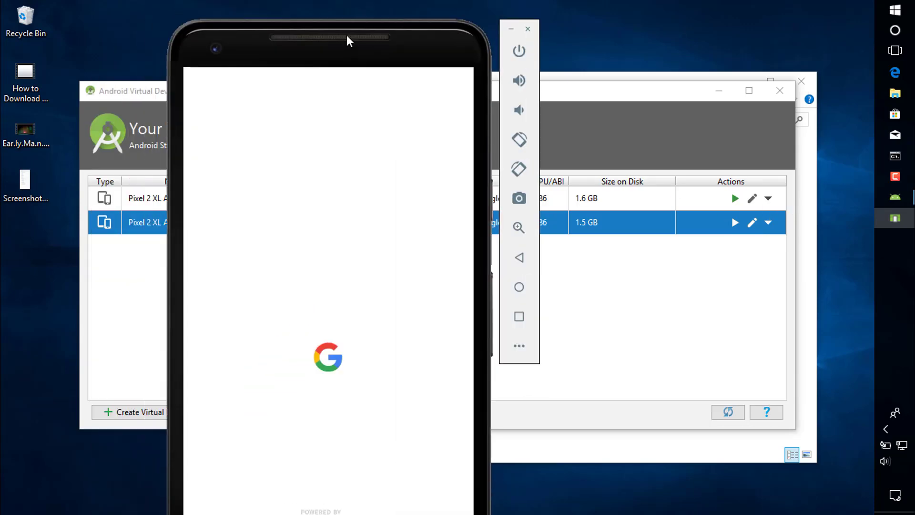
left_click_drag(184, 43, 267, 23)
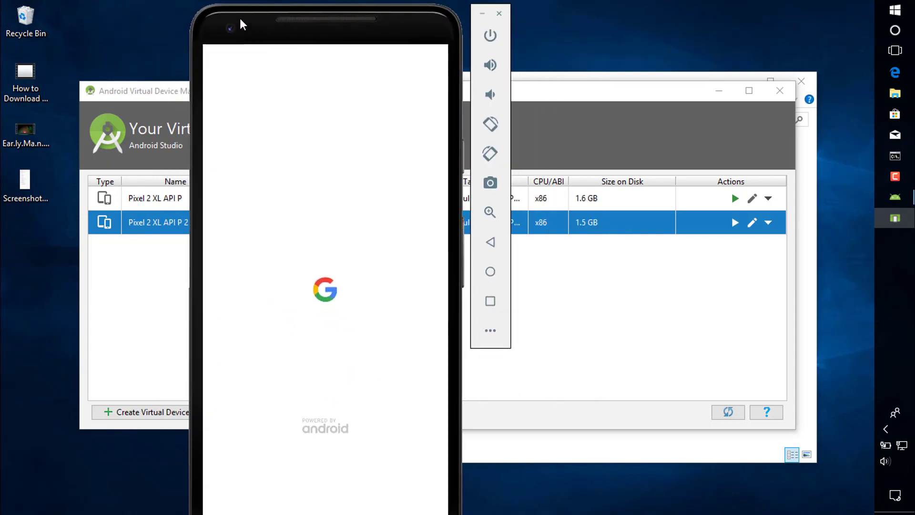
left_click_drag(211, 12, 260, 33)
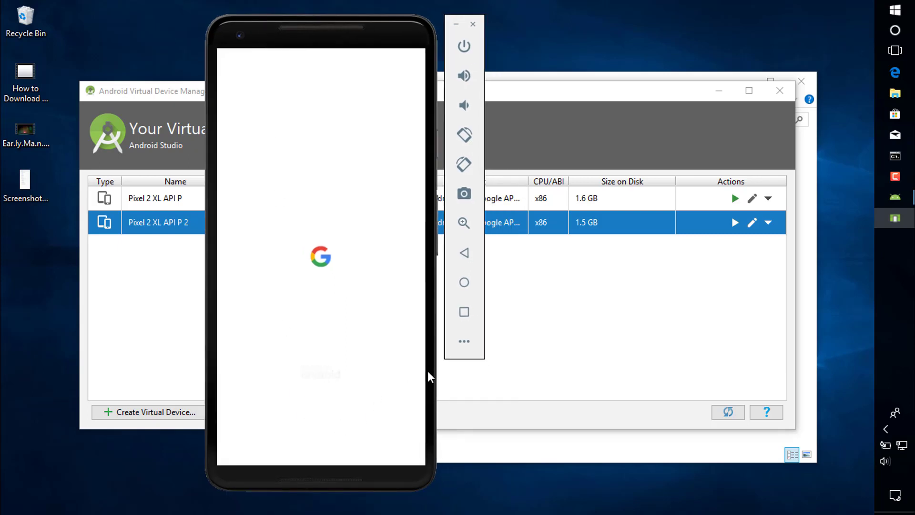
- Close the Android Virtual Device Manager, Android Studio and the Sdk folder window, leaving only the emulator open
left_click(765, 94)
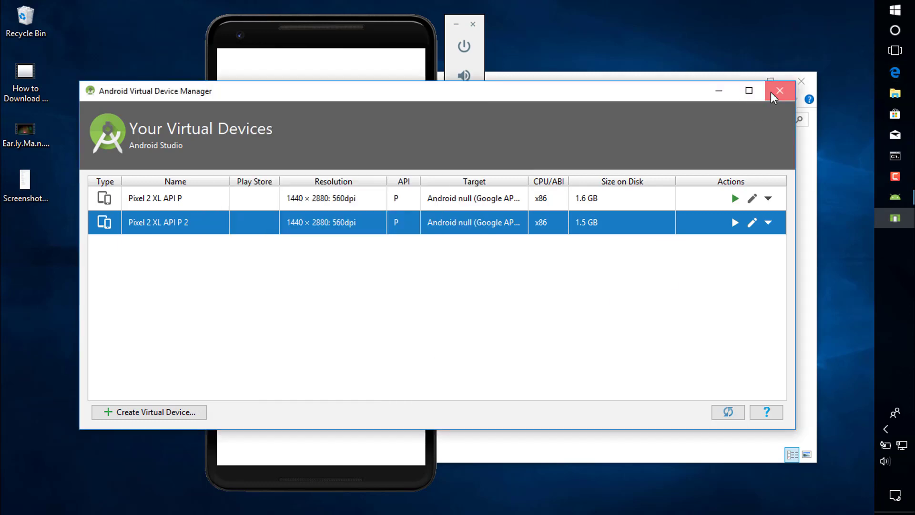
left_click(771, 93)
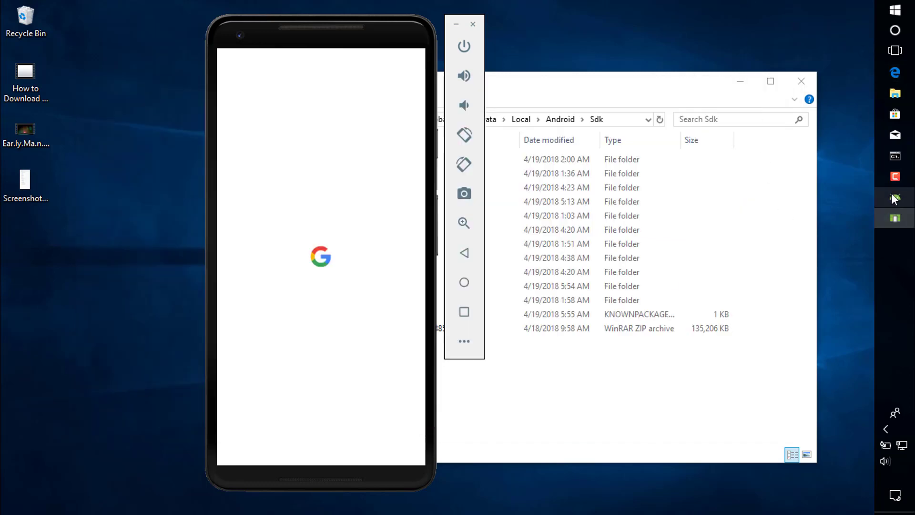
left_click(871, 193)
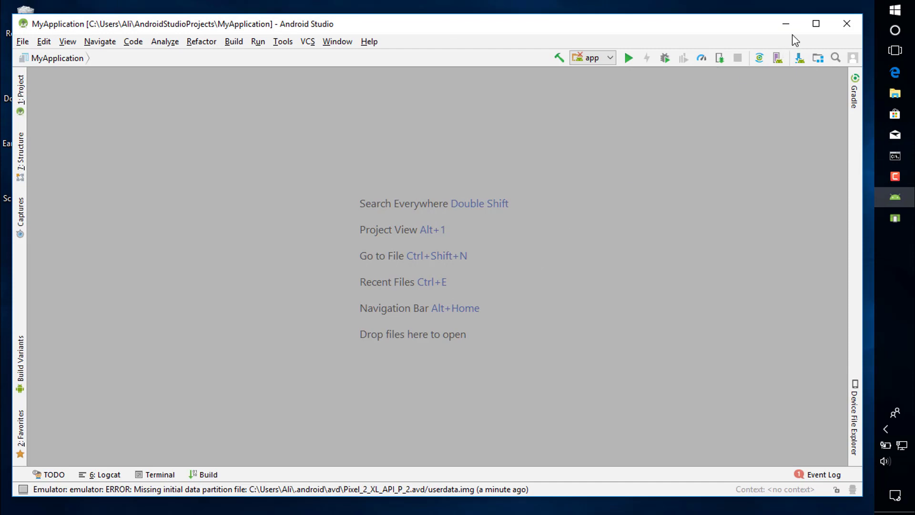
left_click(845, 32)
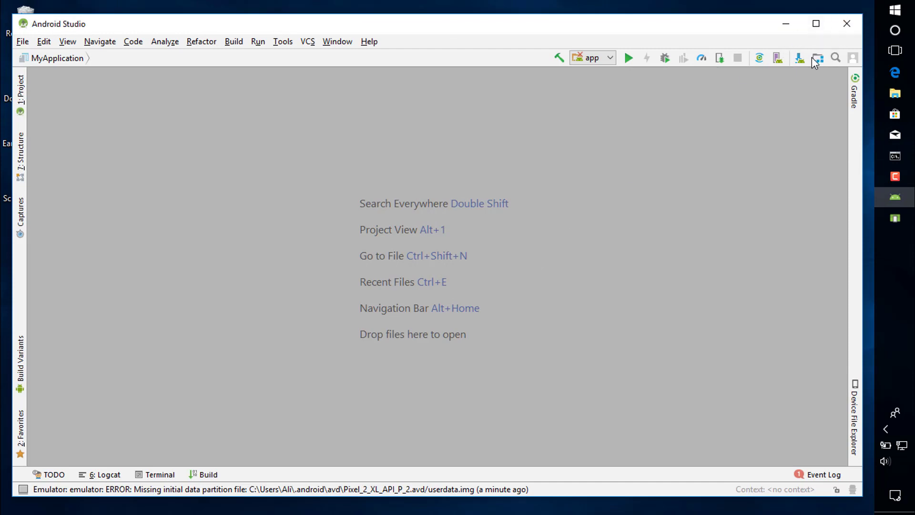
left_click(795, 27)
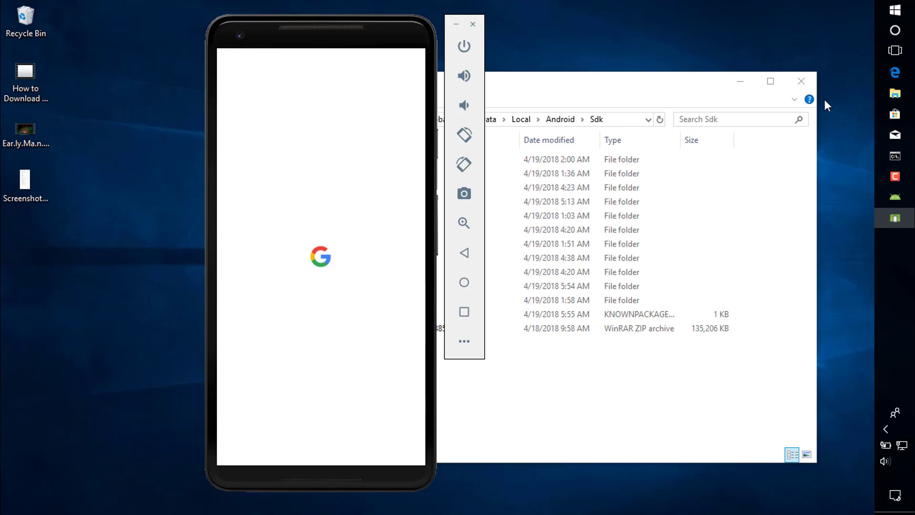
left_click(811, 85)
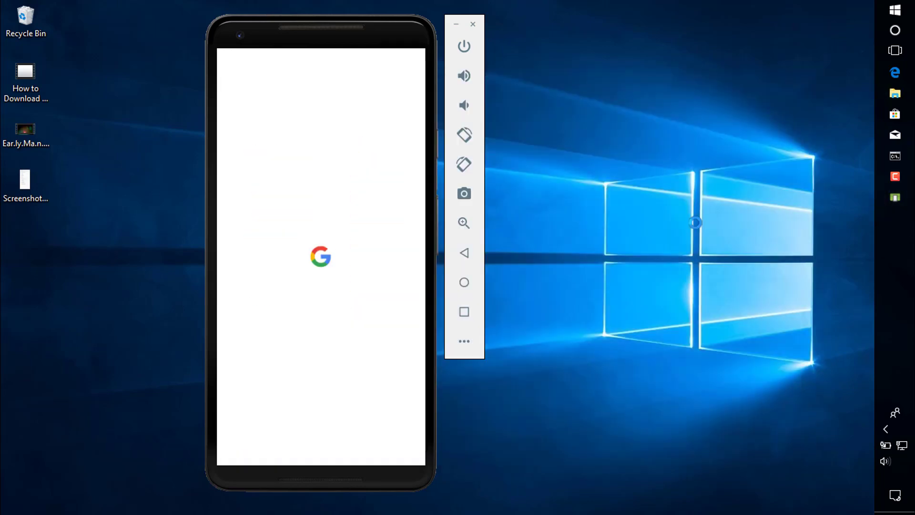
right_click(696, 222)
left_click(696, 224)
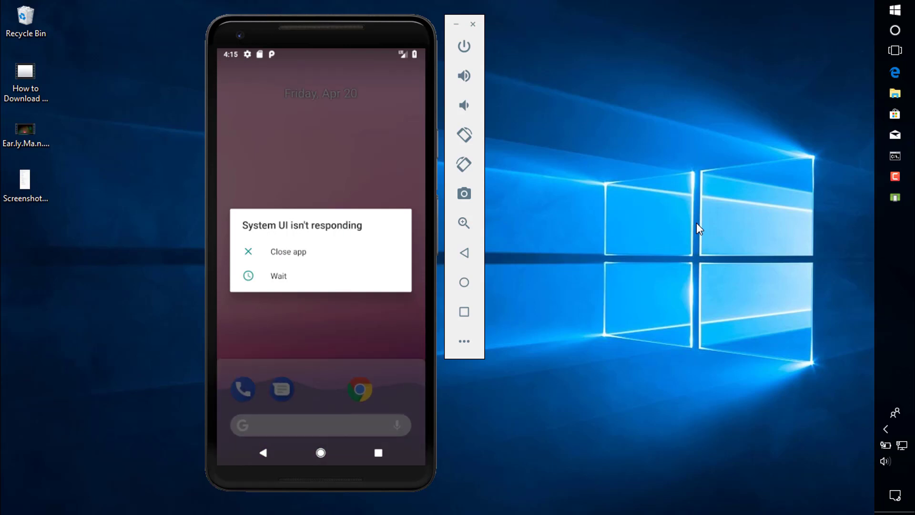
- Choose to wait for System UI on the emulator, and look through its app drawer and notification shade
left_click(275, 275)
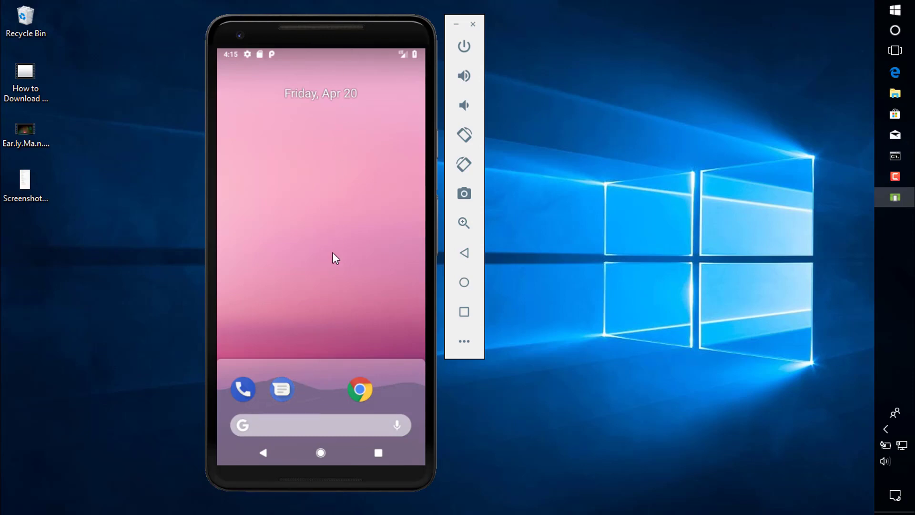
left_click(318, 386)
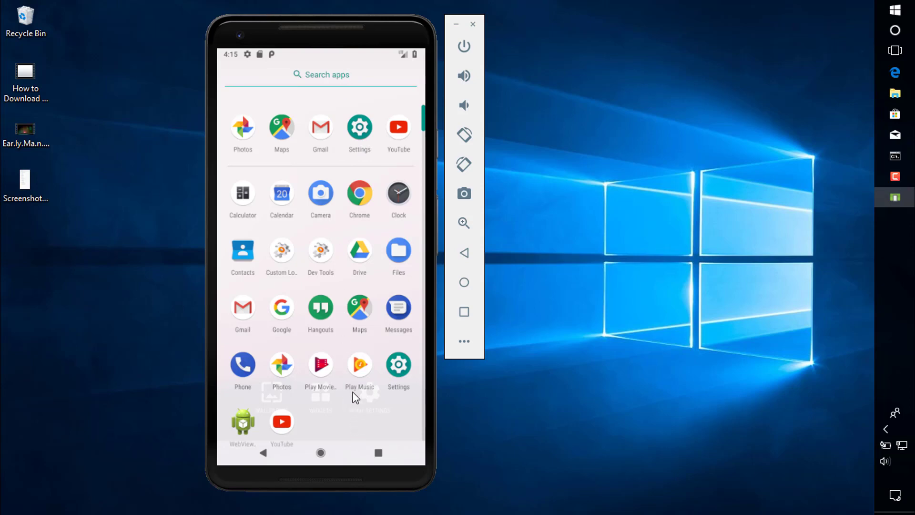
left_click_drag(347, 203, 347, 387)
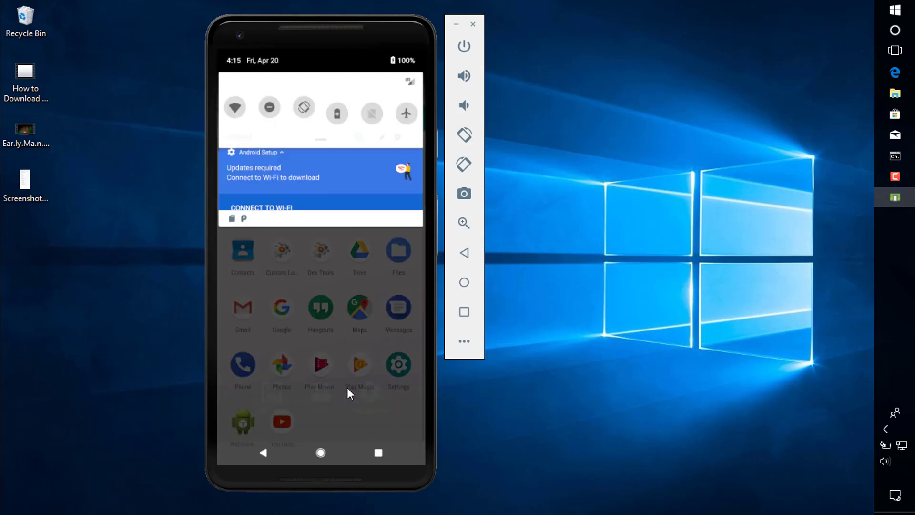
left_click(347, 388)
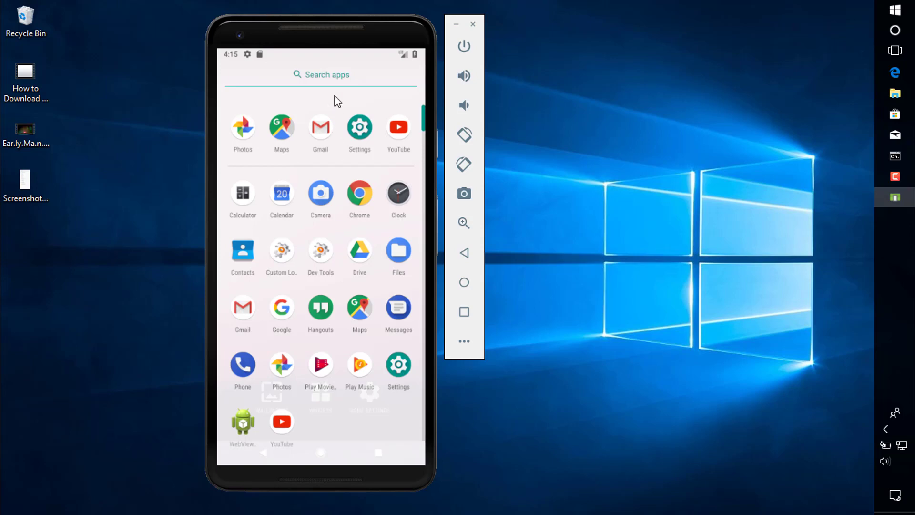
left_click_drag(347, 47, 338, 411)
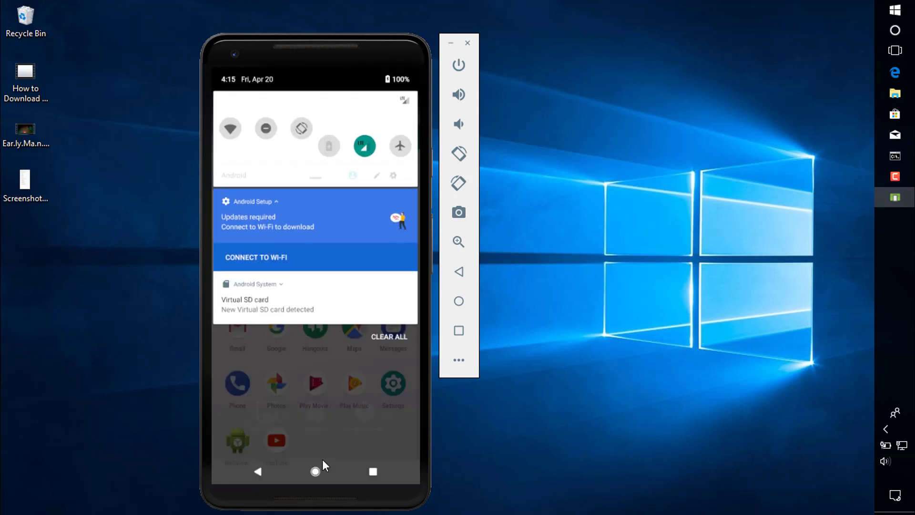
left_click_drag(322, 459, 334, 65)
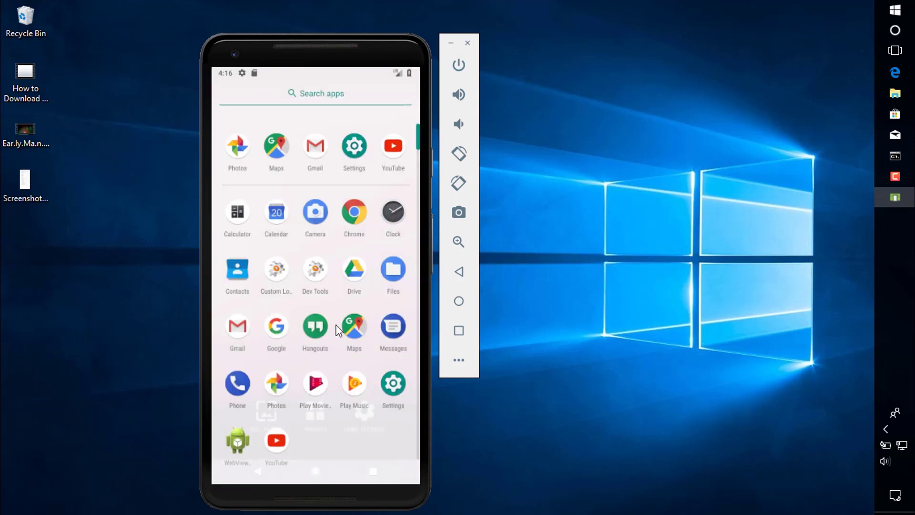
- Open the emulator's Settings and expand the Advanced section of the System page to check the Android version
left_click(355, 148)
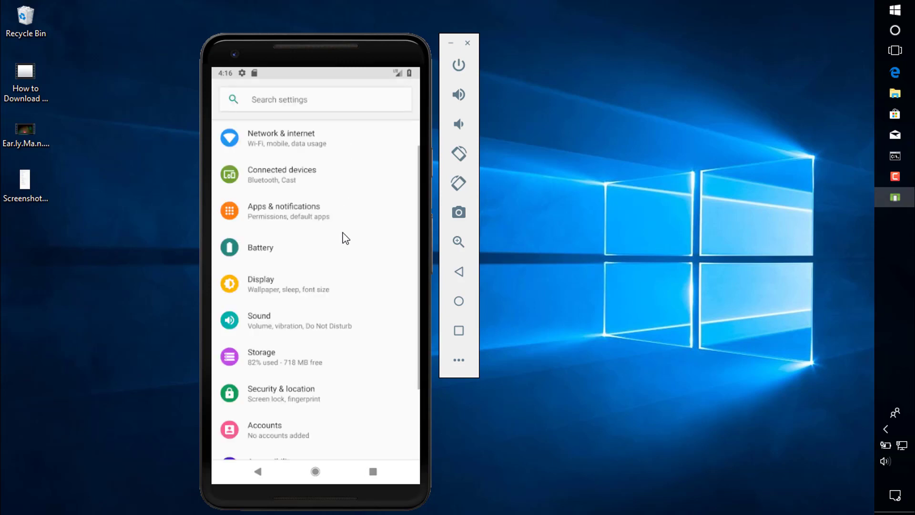
scroll(338, 258, "down", 1)
scroll(320, 326, "up", 1)
scroll(317, 340, "down", 2)
scroll(315, 345, "up", 1)
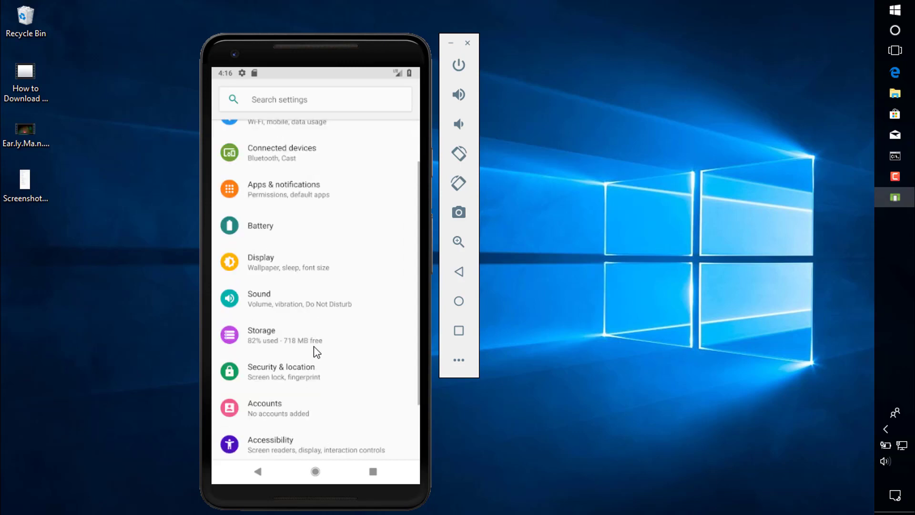
scroll(310, 355, "down", 3)
scroll(283, 419, "up", 1)
scroll(279, 428, "down", 1)
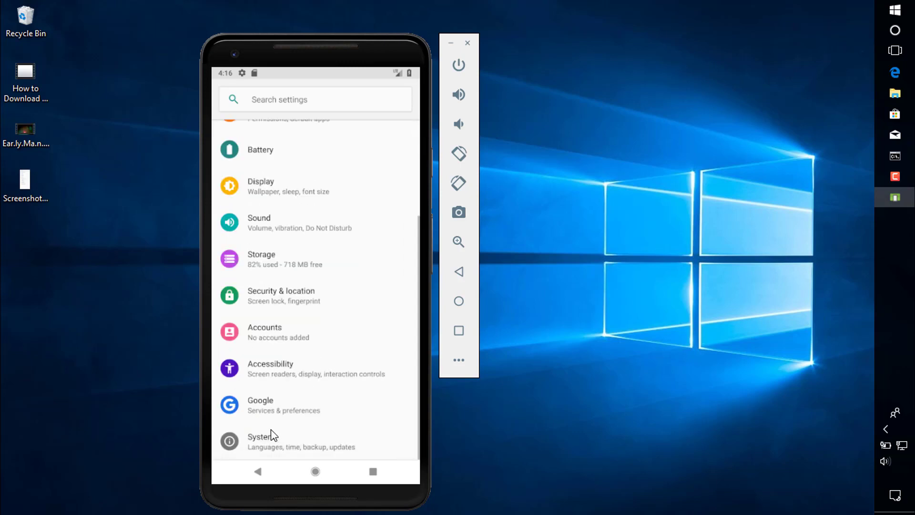
left_click(270, 437)
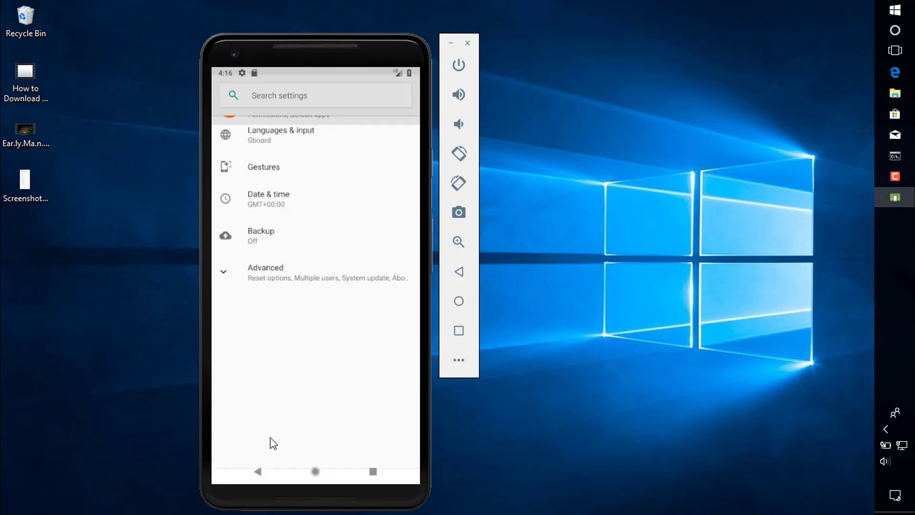
left_click(274, 265)
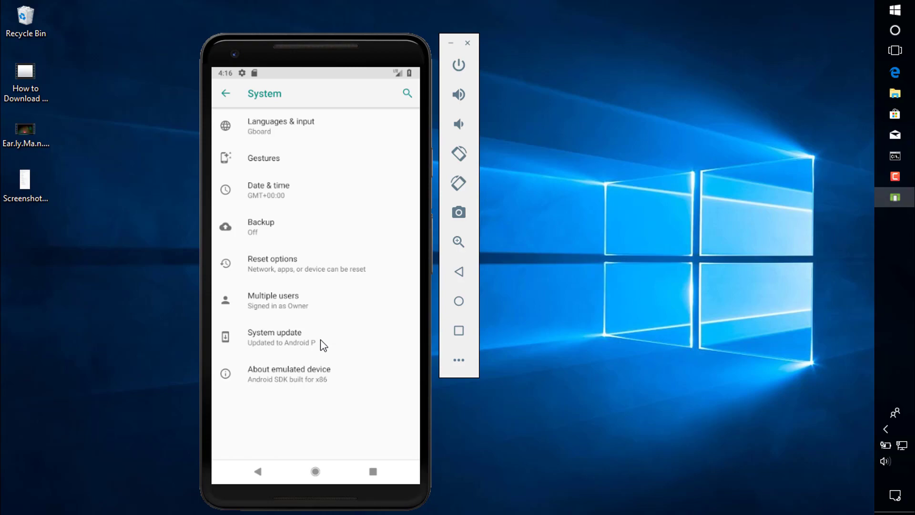
- Magnify the System update entry to 200%, close the Magnifier after zooming back out, and leave Settings for the home screen
key("super+plus")
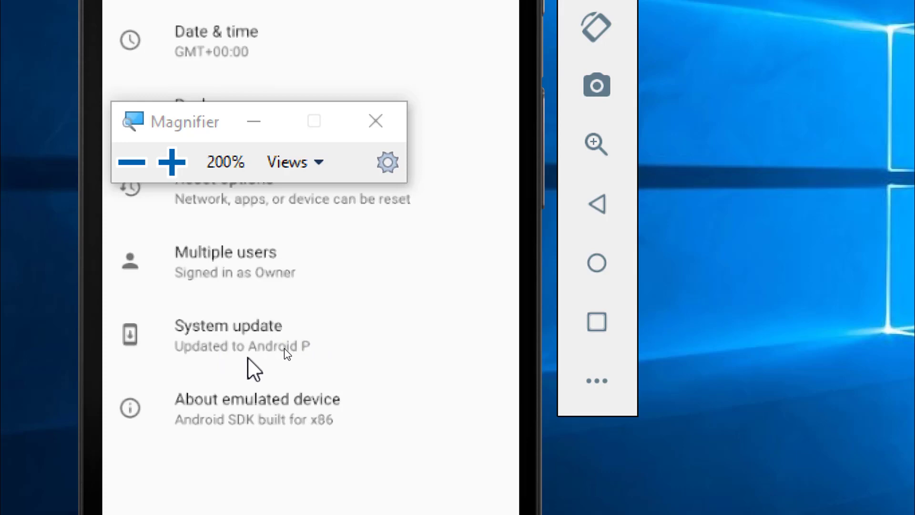
key("super+minus")
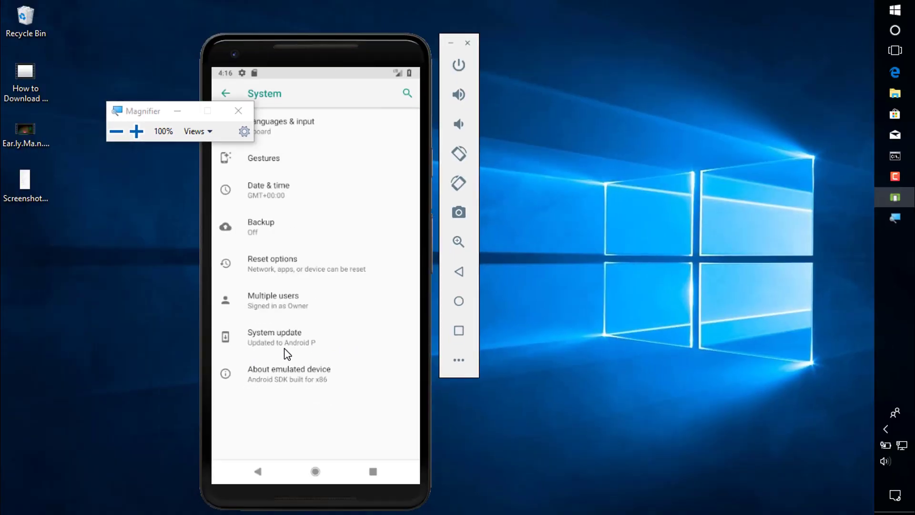
left_click(237, 111)
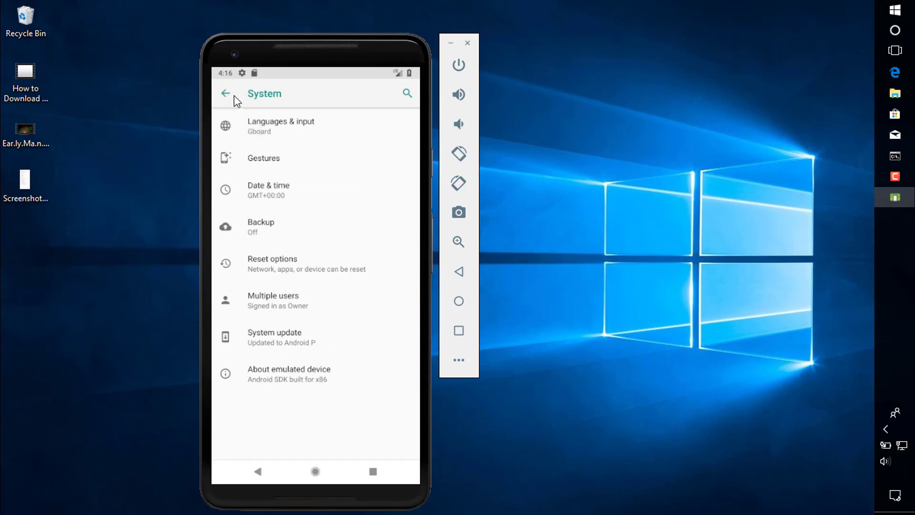
left_click(234, 95)
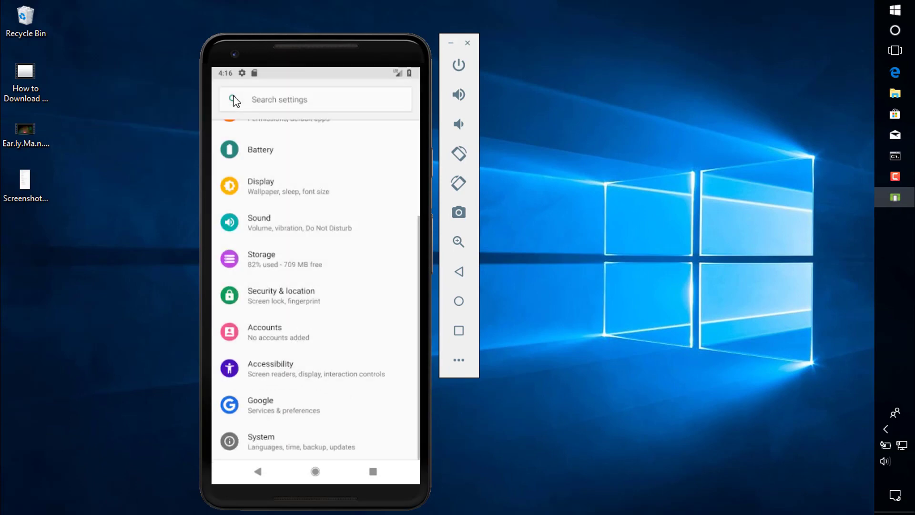
left_click(262, 476)
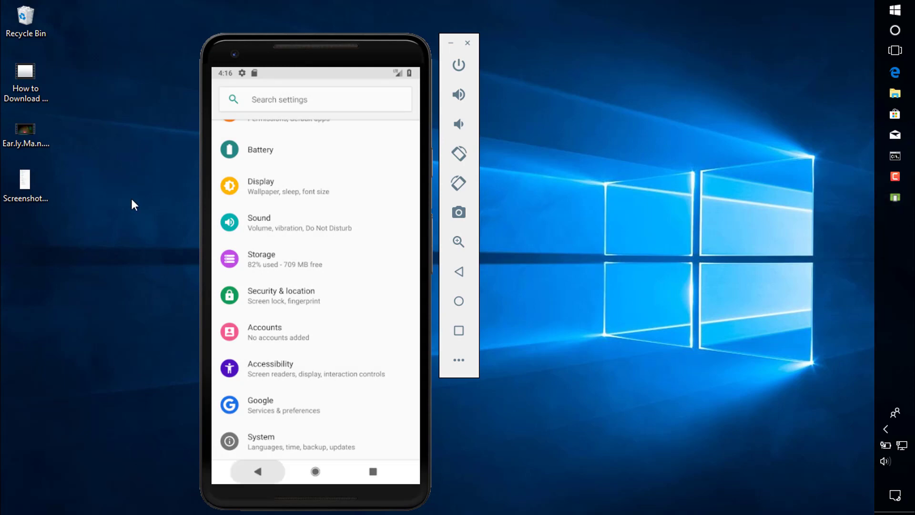
- Open a new File Explorer window and browse to the New Volume (F:) drive
key("super+e")
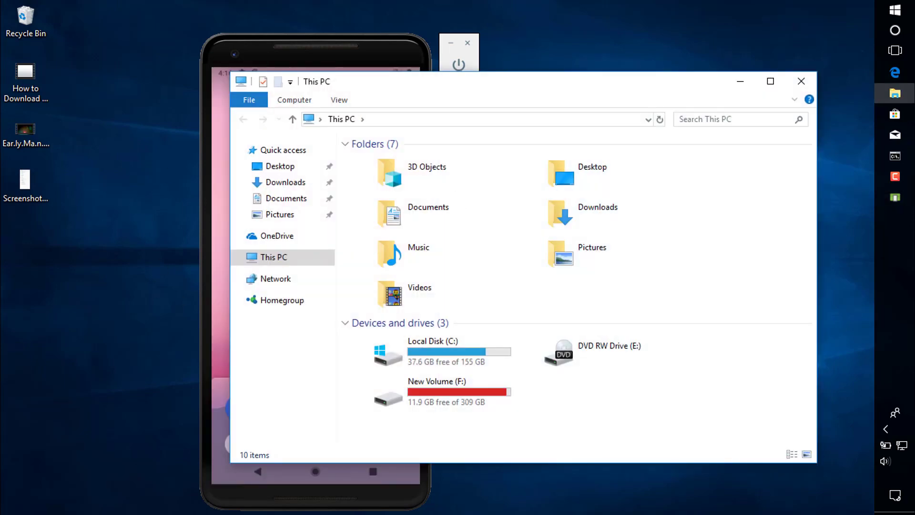
left_click(477, 381)
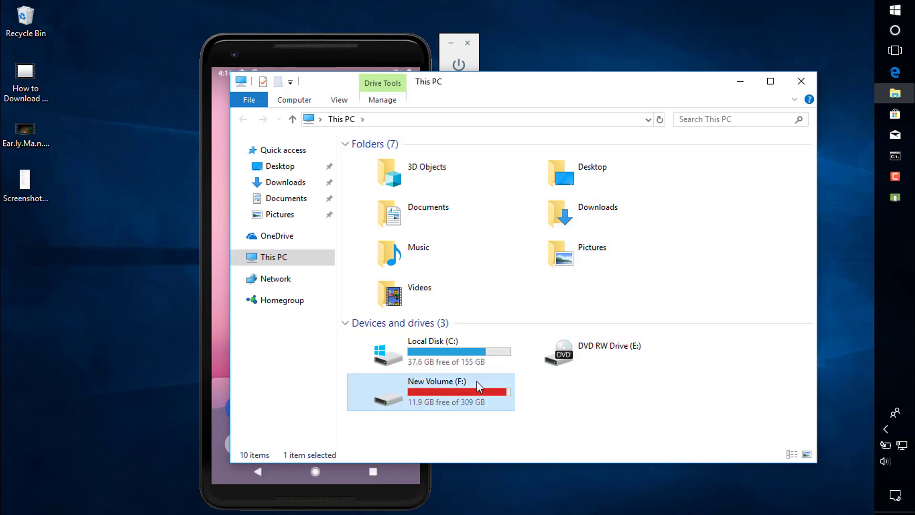
double_click(477, 382)
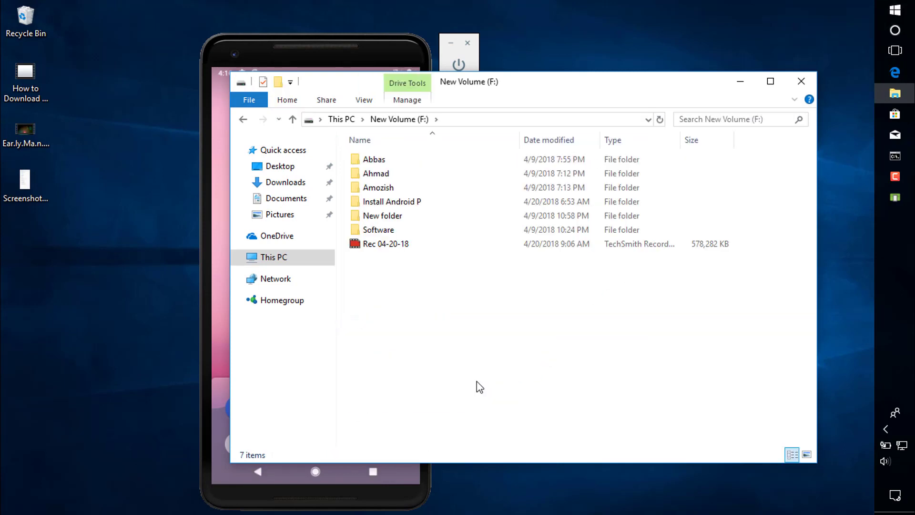
- Browse to the Users folder on Local Disk (C:) to look at the user profile folders, leaving their names unedited
left_click(304, 260)
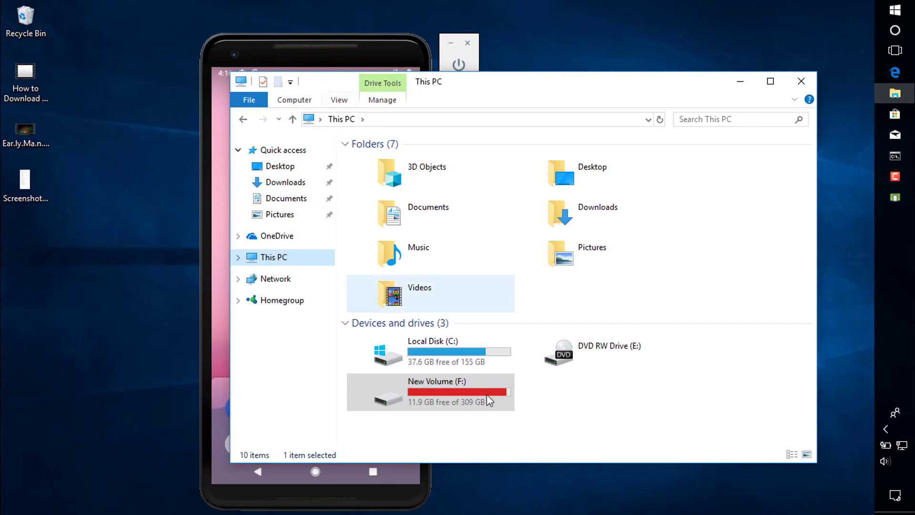
double_click(468, 358)
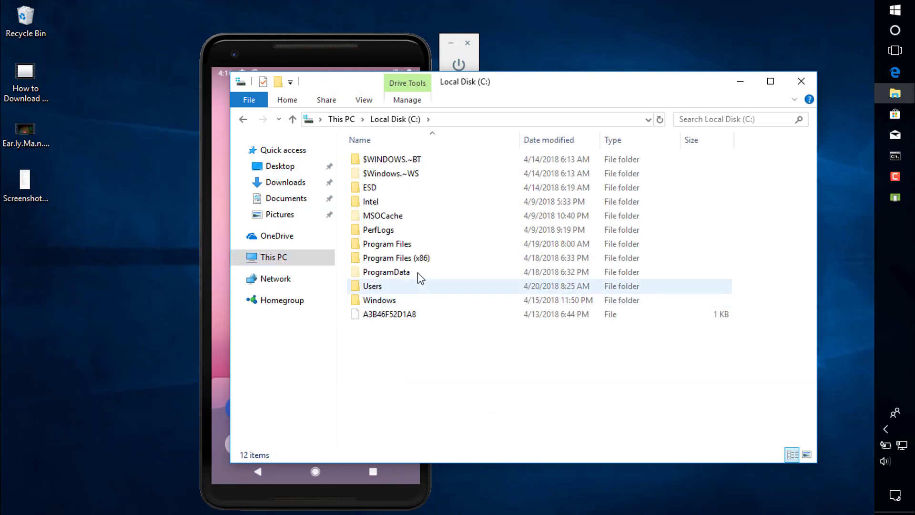
double_click(382, 281)
left_click(383, 165)
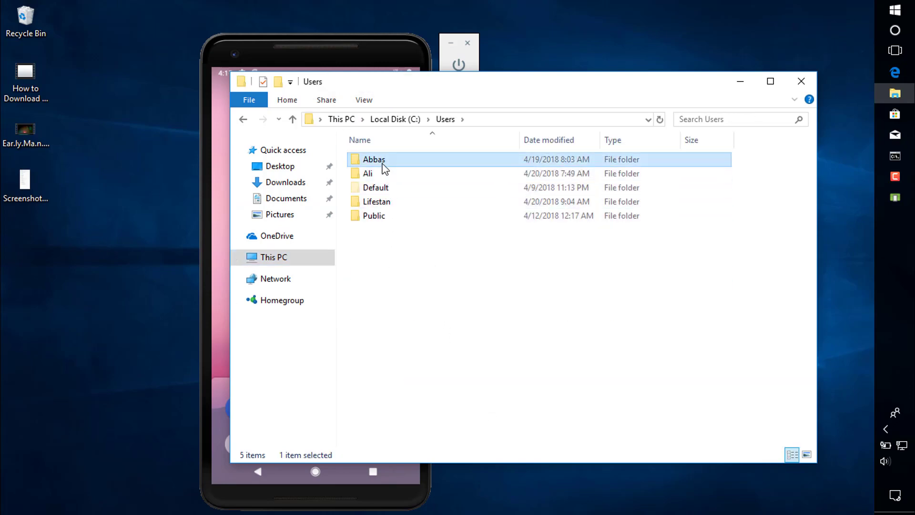
left_click(382, 163)
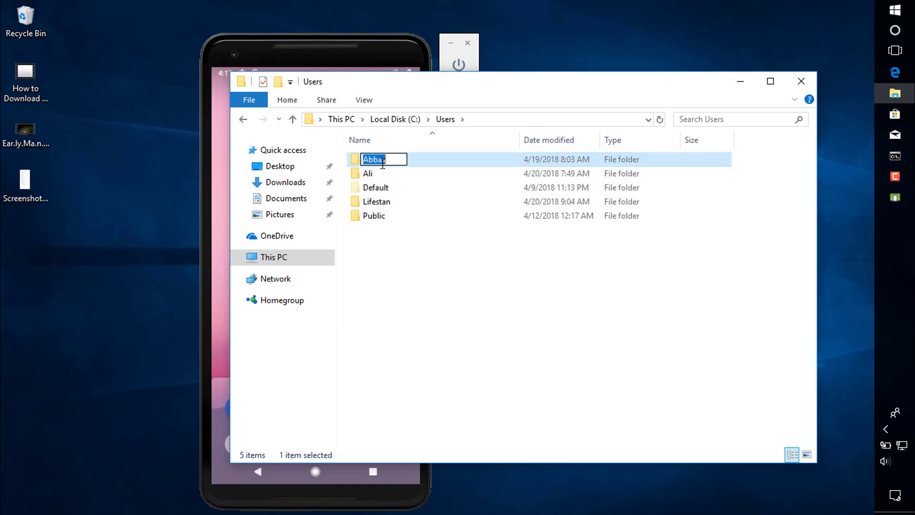
left_click(470, 334)
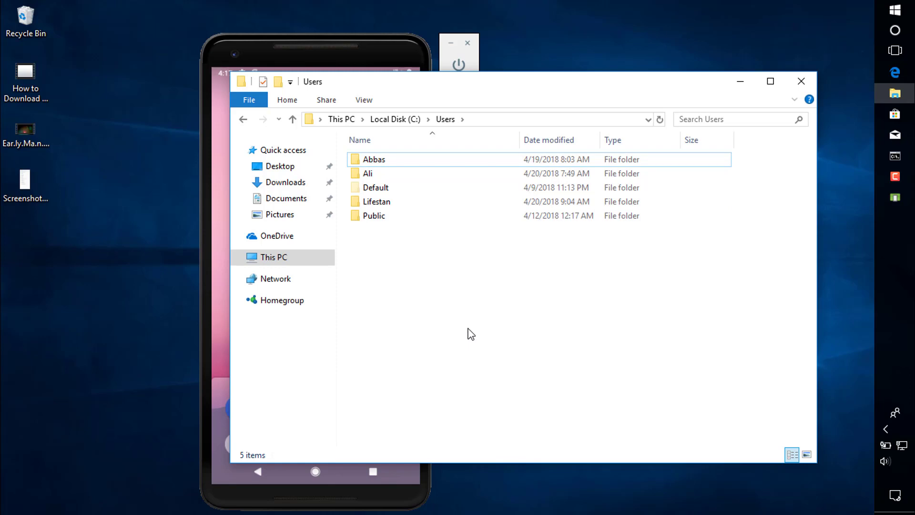
- Go back to This PC, view the root of Local Disk (C:), and close the File Explorer window
left_click(308, 258)
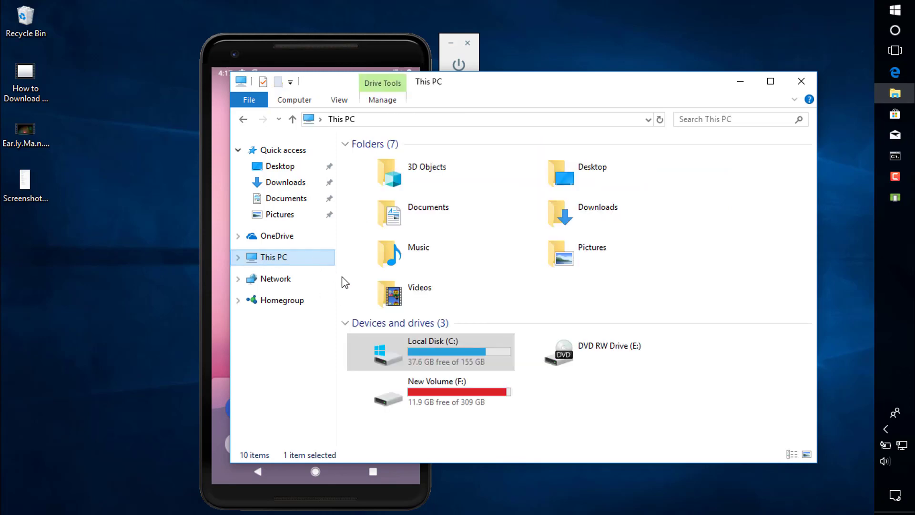
left_click(416, 368)
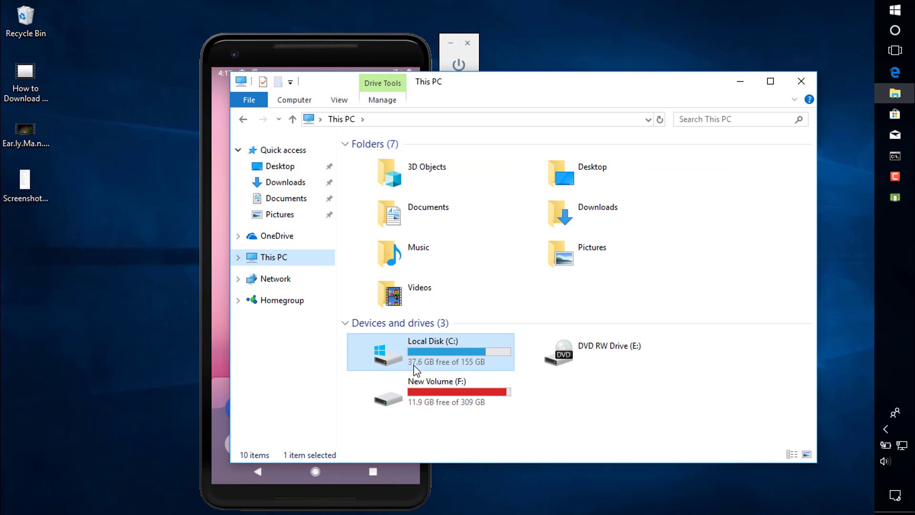
double_click(425, 365)
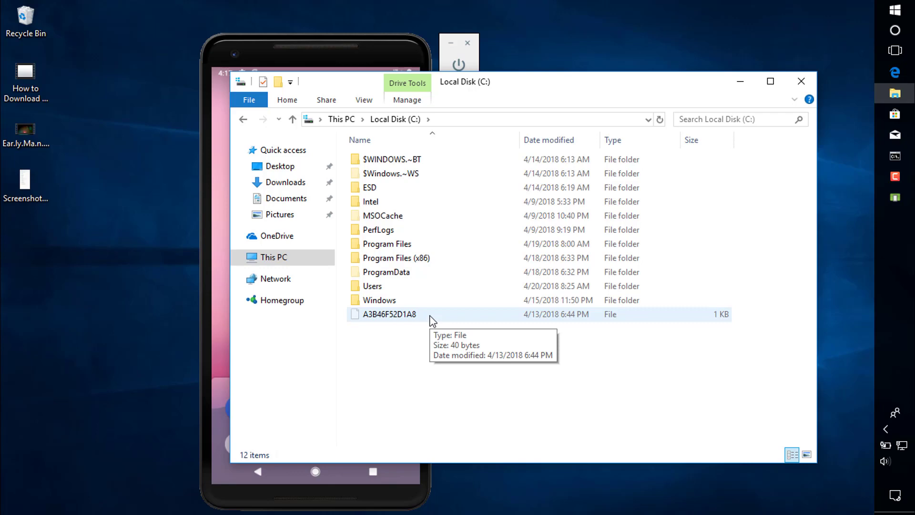
left_click(801, 81)
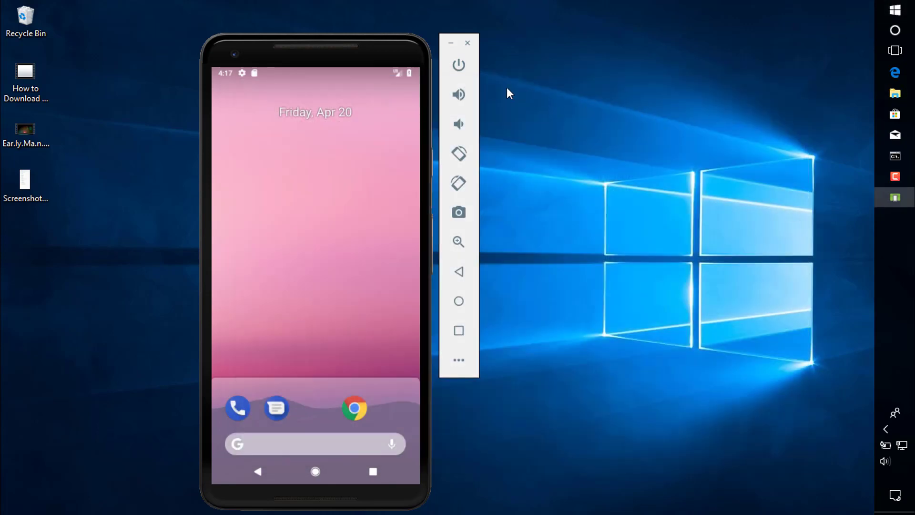
- Capture a screenshot of the emulator's home screen, and switch the virtual device's display off and on again
left_click(459, 213)
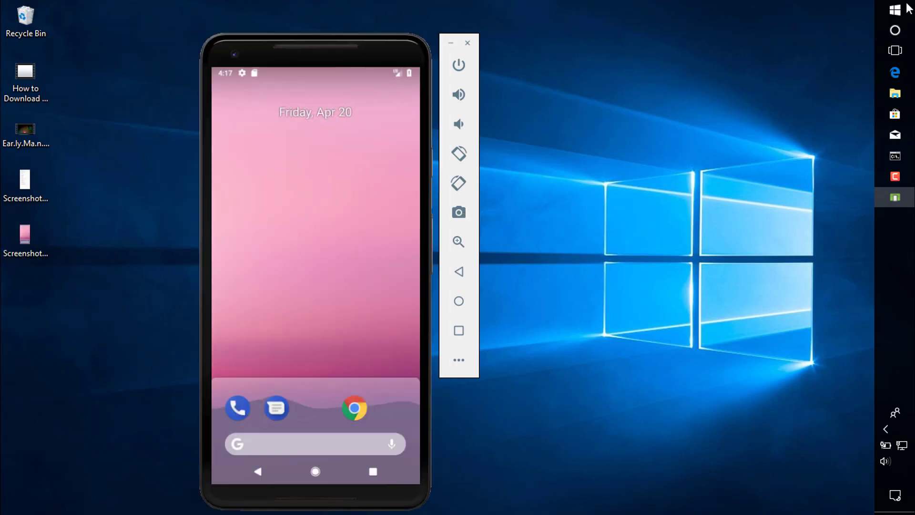
left_click(458, 66)
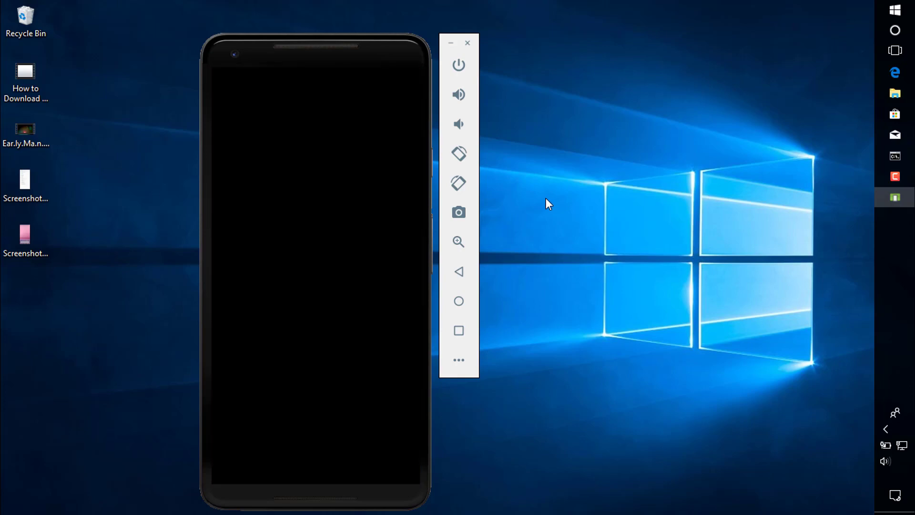
left_click(458, 66)
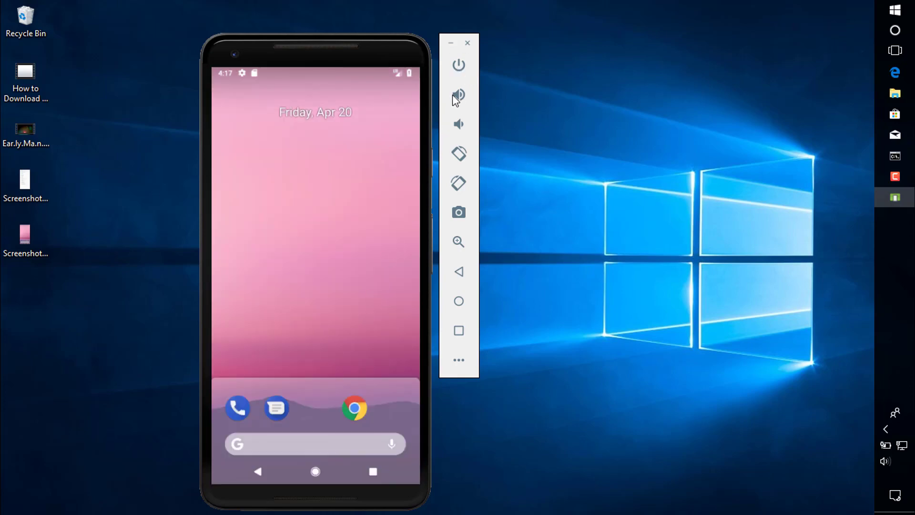
- Bring up the virtual device's power options and choose Power off
left_click(461, 69)
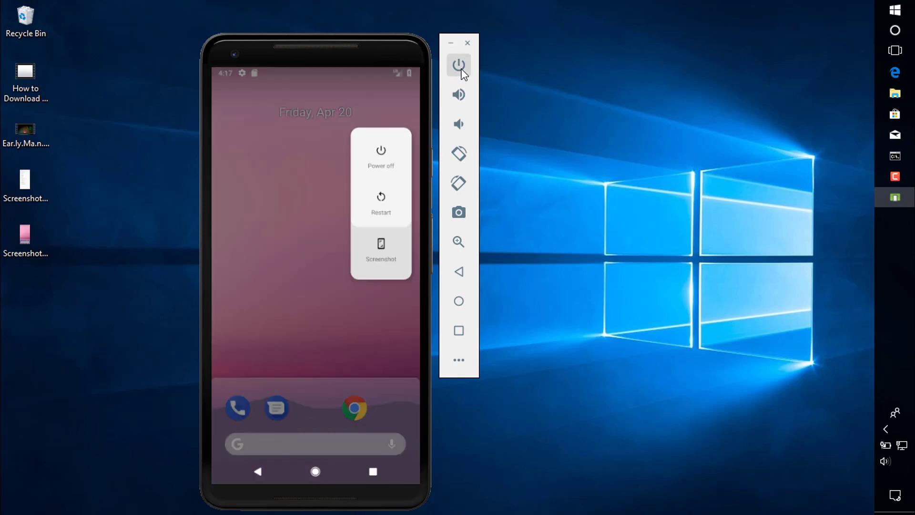
left_click(382, 163)
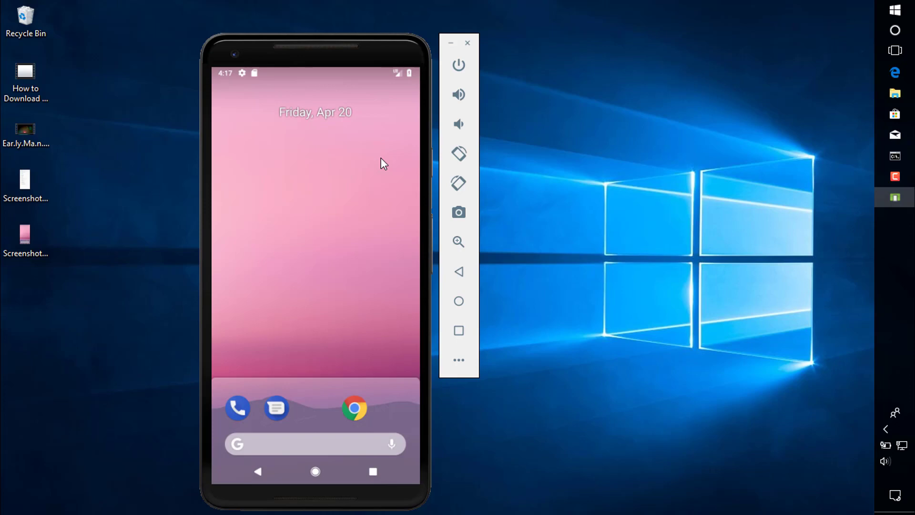